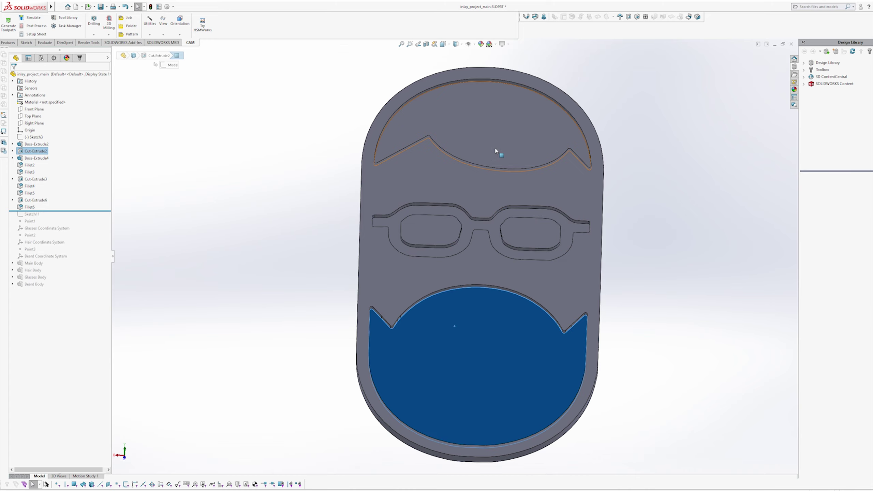
- Roll the feature history forward past Sketch11 and open that sketch for editing
{"action": "left_click", "coordinate": [498, 150]}
{"action": "left_click", "coordinate": [659, 230]}
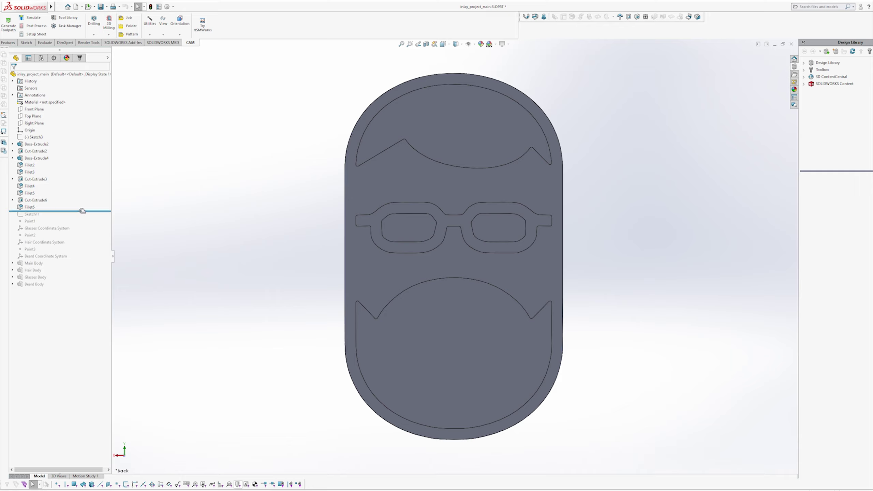
{"action": "left_click_drag", "start_coordinate": [82, 211], "coordinate": [52, 215]}
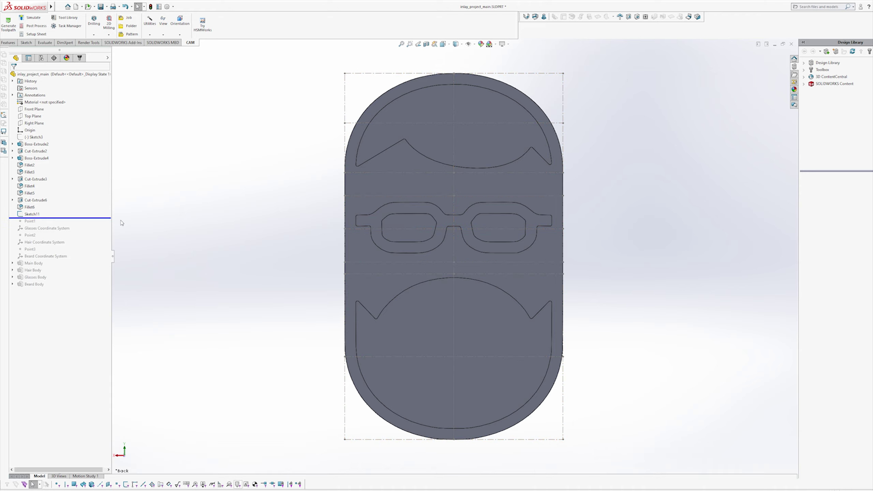
{"action": "left_click", "coordinate": [31, 213]}
{"action": "right_click", "coordinate": [25, 216]}
{"action": "left_click", "coordinate": [30, 197]}
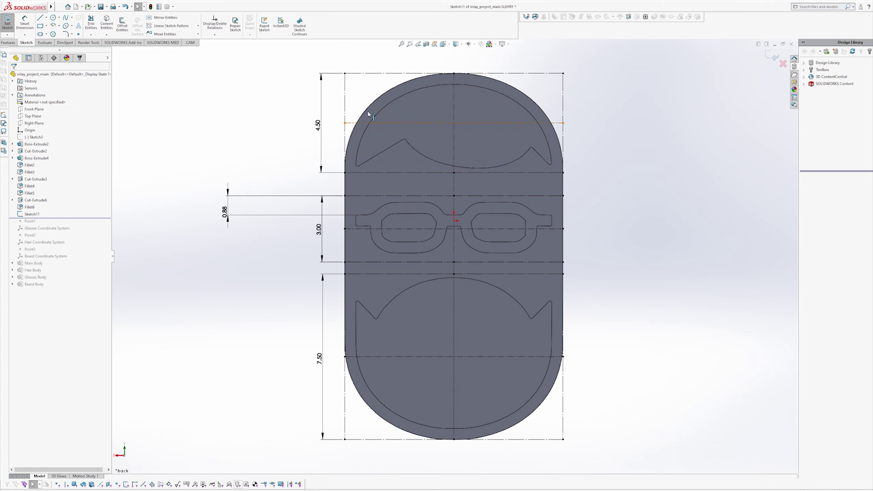
- Move the height dimensions of the beard, glasses and hair boxes slightly farther from the sketch outline
{"action": "left_click", "coordinate": [345, 86]}
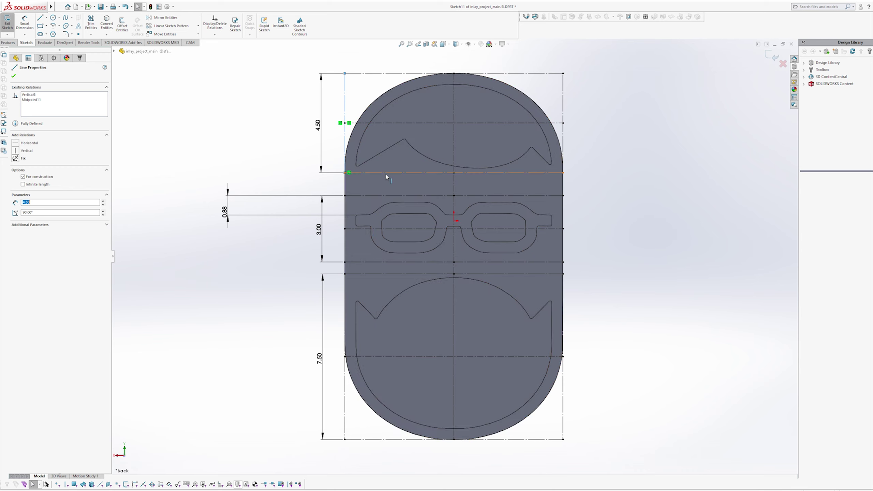
{"action": "key", "text": "Escape"}
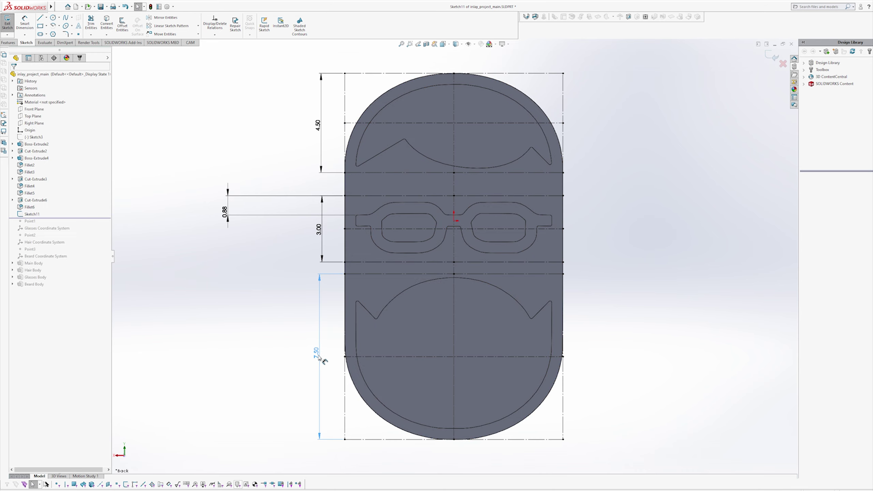
{"action": "left_click", "coordinate": [318, 357]}
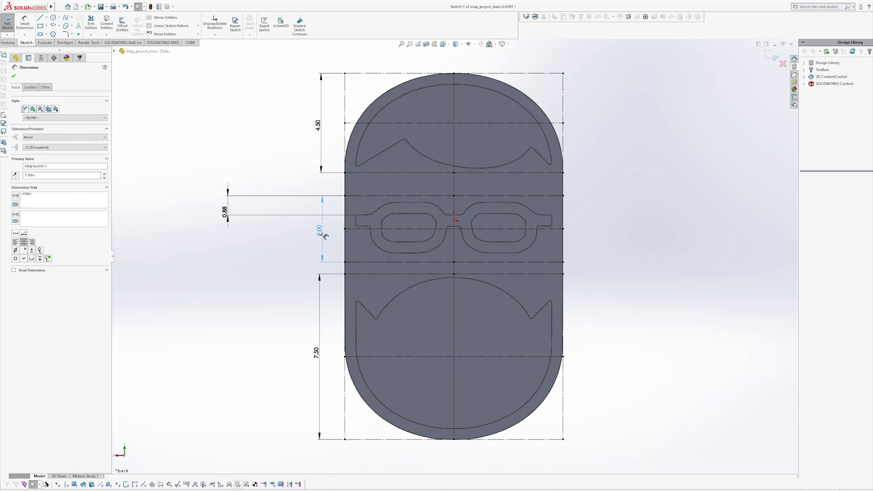
{"action": "left_click_drag", "start_coordinate": [319, 230], "coordinate": [317, 231]}
{"action": "mouse_move", "coordinate": [318, 127]}
{"action": "left_mouse_down"}
{"action": "mouse_move", "coordinate": [305, 128]}
{"action": "mouse_move", "coordinate": [312, 130]}
{"action": "left_mouse_up"}
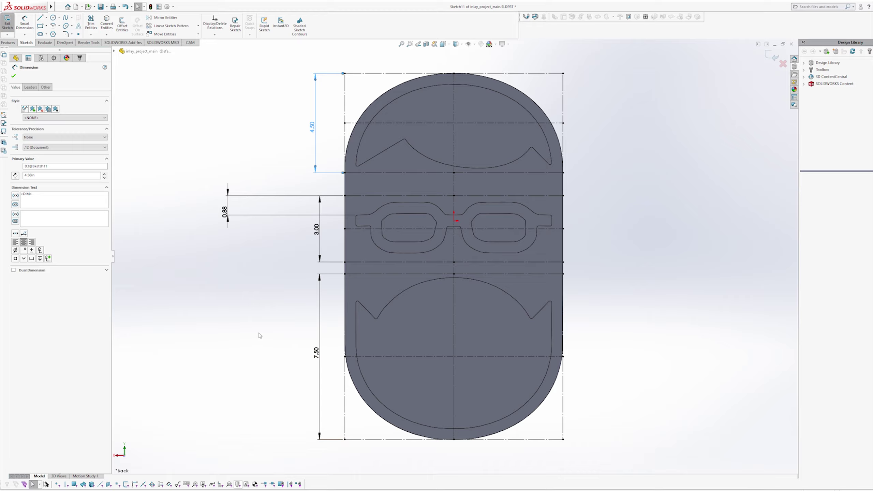
- Inspect the sketch's horizontal construction lines from both the front and the back of the plate
{"action": "middle_click_drag", "start_coordinate": [336, 329], "coordinate": [594, 294]}
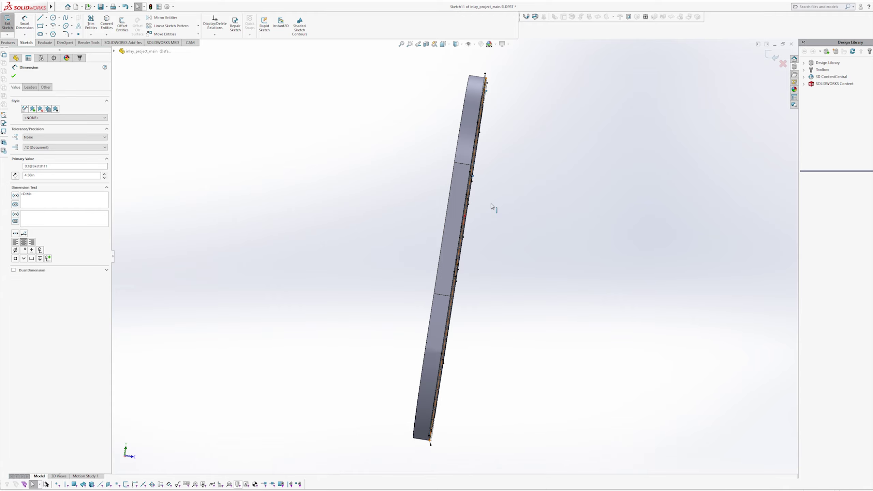
{"action": "middle_click_drag", "start_coordinate": [494, 209], "coordinate": [610, 260]}
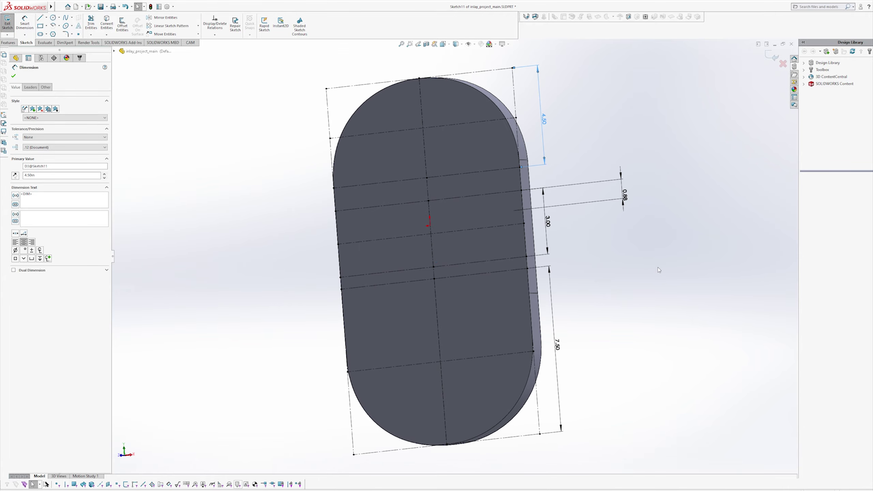
{"action": "key", "text": "Escape"}
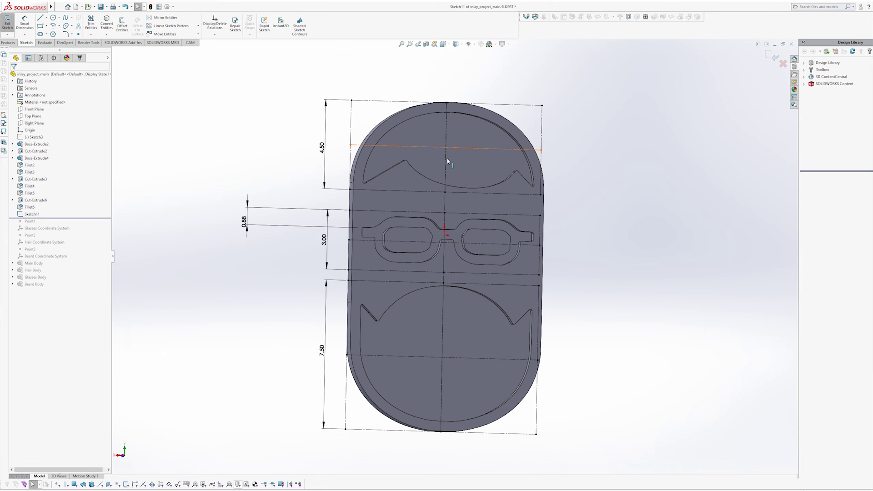
{"action": "left_click", "coordinate": [448, 162]}
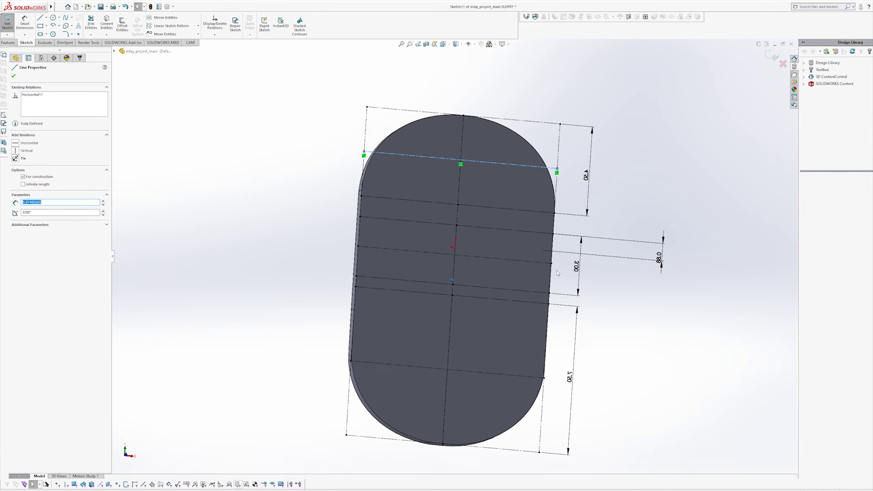
{"action": "left_click", "coordinate": [435, 208]}
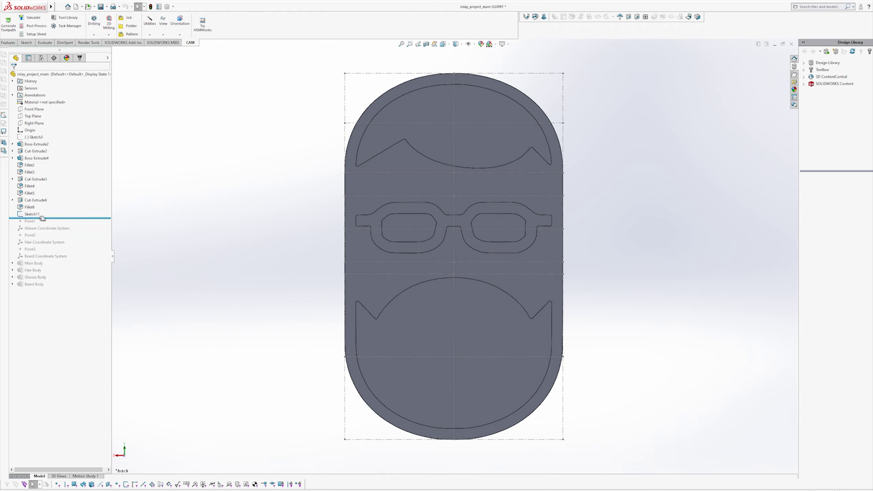
- Roll the feature history forward to include everything through the Beard Coordinate System
{"action": "left_click_drag", "start_coordinate": [42, 218], "coordinate": [42, 260]}
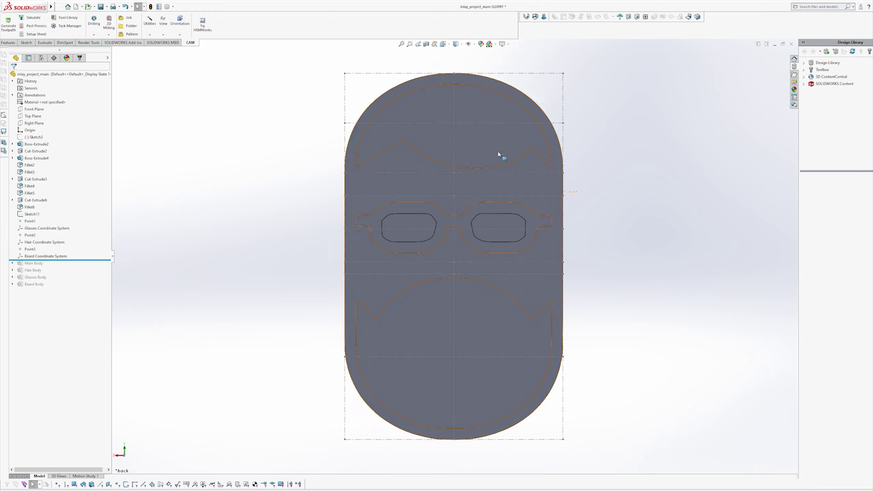
{"action": "middle_click_drag", "start_coordinate": [464, 253], "coordinate": [443, 272]}
{"action": "scroll", "coordinate": [419, 253], "scroll_direction": "up", "scroll_amount": 1}
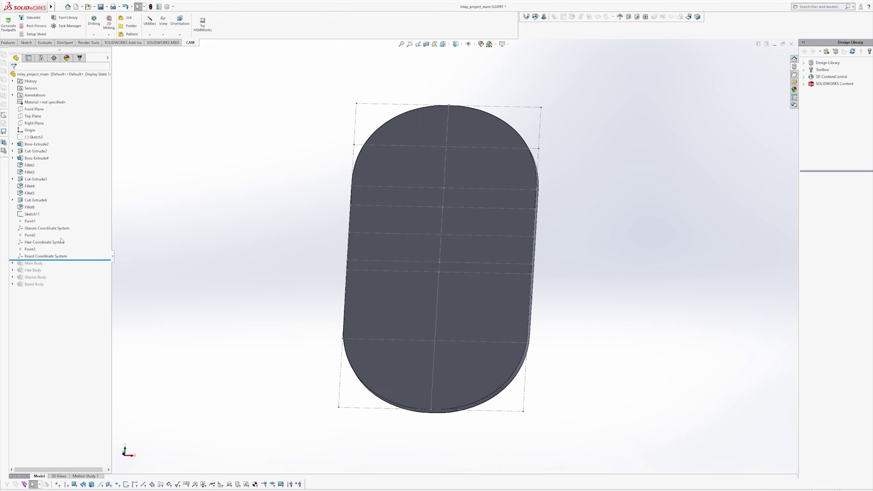
- Open Point1's definition, review which sketch lines it references and its point type, and close it
{"action": "left_click", "coordinate": [29, 222]}
{"action": "right_click", "coordinate": [29, 223]}
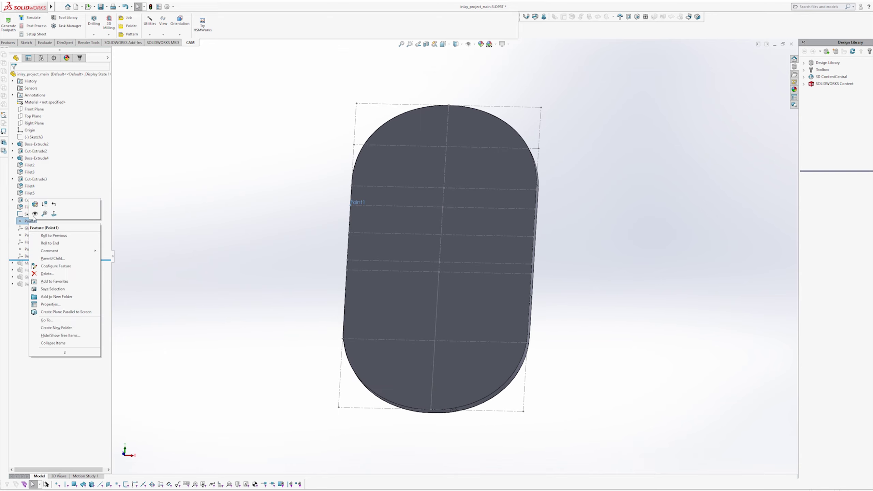
{"action": "left_click", "coordinate": [34, 204]}
{"action": "middle_click_drag", "start_coordinate": [357, 243], "coordinate": [376, 226]}
{"action": "scroll", "coordinate": [379, 231], "scroll_direction": "down", "scroll_amount": 3}
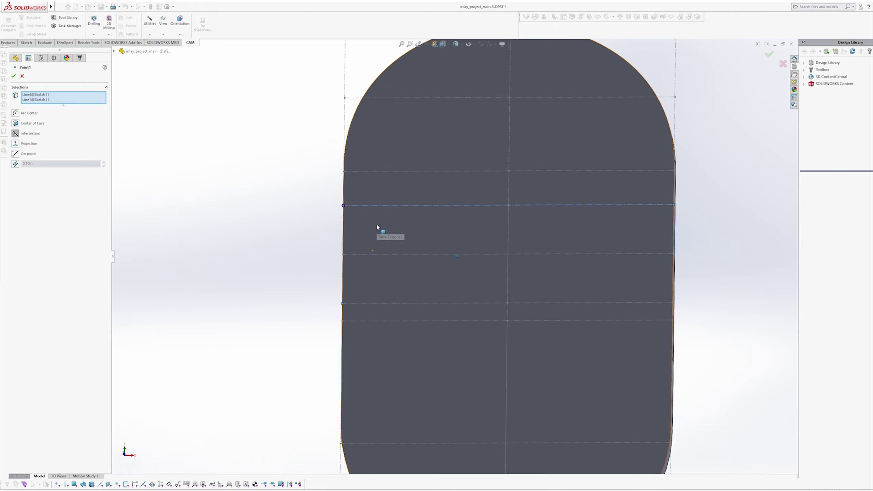
{"action": "scroll", "coordinate": [379, 230], "scroll_direction": "up", "scroll_amount": 1}
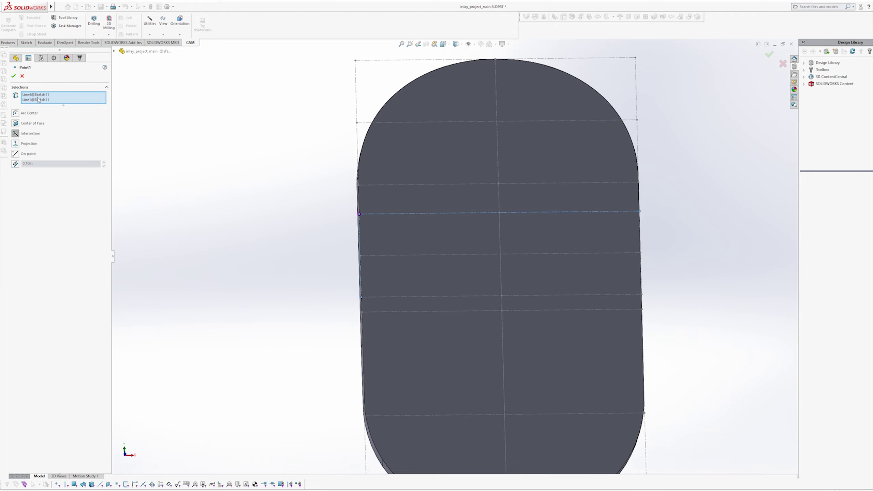
{"action": "left_click", "coordinate": [13, 76]}
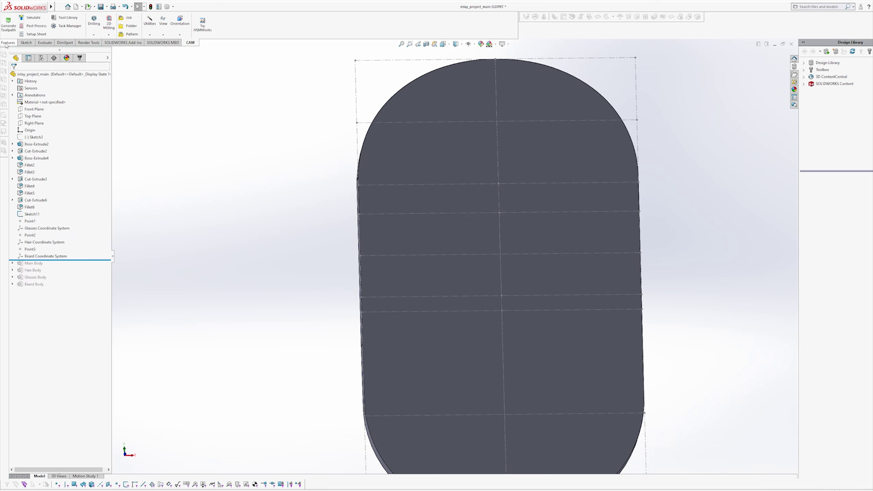
- Reopen Point1's definition and examine up close where the point sits on the plate's edge
{"action": "left_click", "coordinate": [256, 36]}
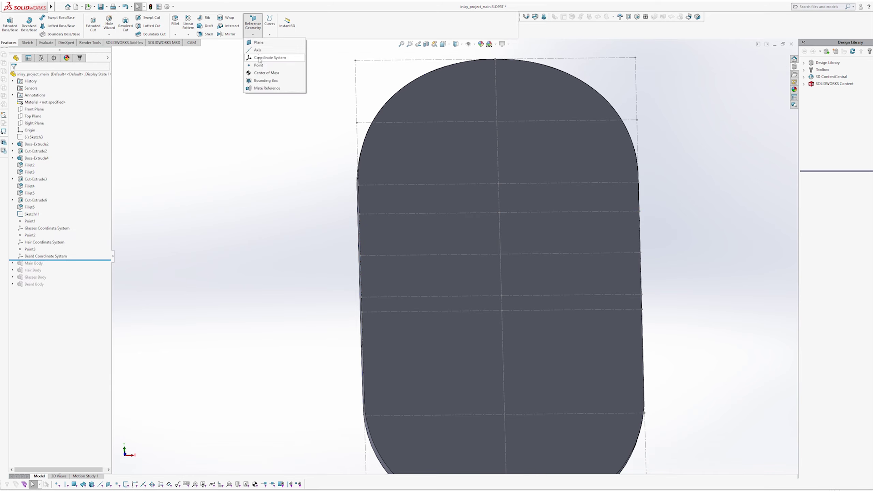
{"action": "right_click", "coordinate": [28, 221]}
{"action": "left_click", "coordinate": [31, 202]}
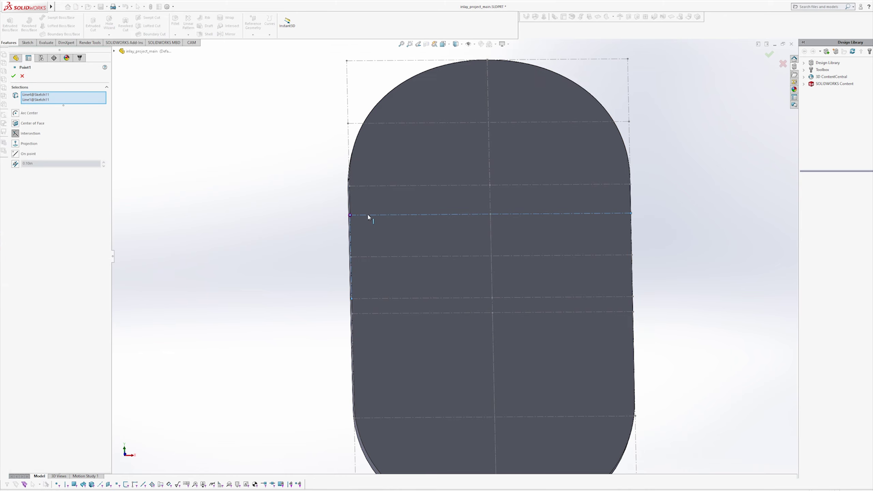
{"action": "middle_click_drag", "start_coordinate": [347, 226], "coordinate": [359, 224]}
{"action": "scroll", "coordinate": [363, 211], "scroll_direction": "down", "scroll_amount": 8}
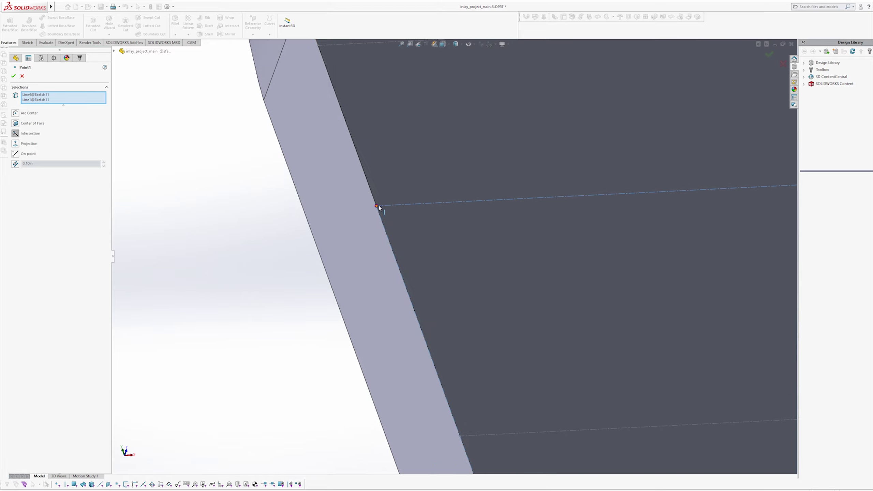
{"action": "scroll", "coordinate": [447, 265], "scroll_direction": "up", "scroll_amount": 8}
{"action": "middle_click_drag", "start_coordinate": [463, 280], "coordinate": [490, 271]}
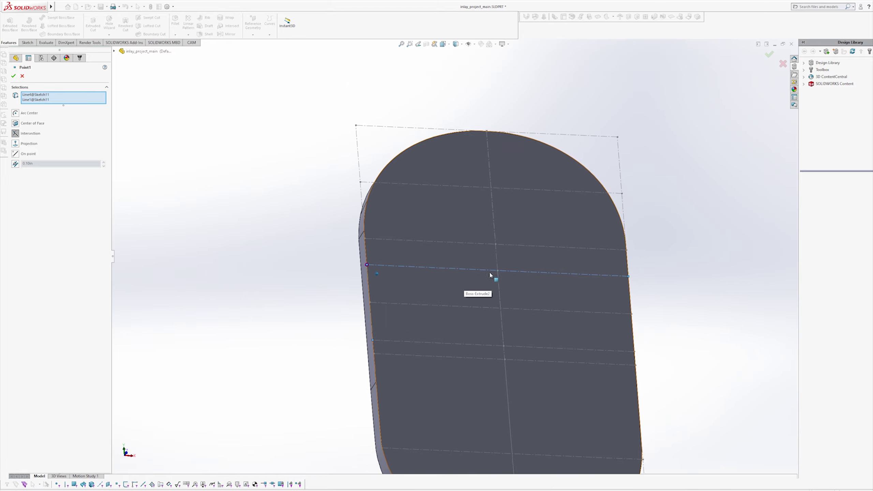
{"action": "left_click", "coordinate": [764, 65]}
- Open the Glasses Coordinate System's definition, review its origin and axis selections, and close it without changes
{"action": "middle_click_drag", "start_coordinate": [401, 294], "coordinate": [356, 297]}
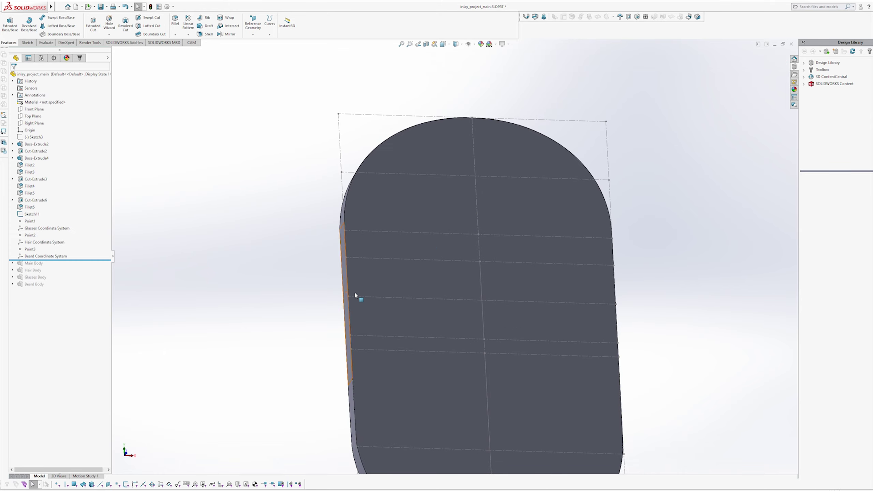
{"action": "scroll", "coordinate": [355, 295], "scroll_direction": "up", "scroll_amount": 1}
{"action": "right_click", "coordinate": [48, 230]}
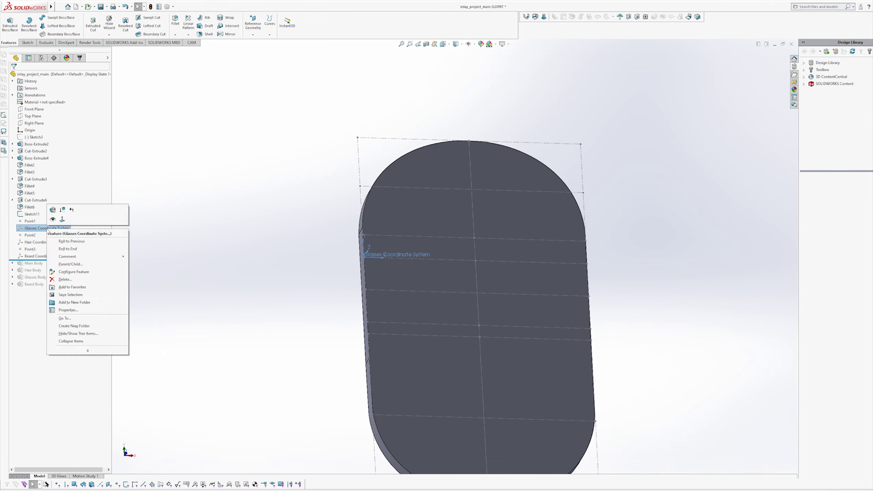
{"action": "left_click", "coordinate": [53, 210]}
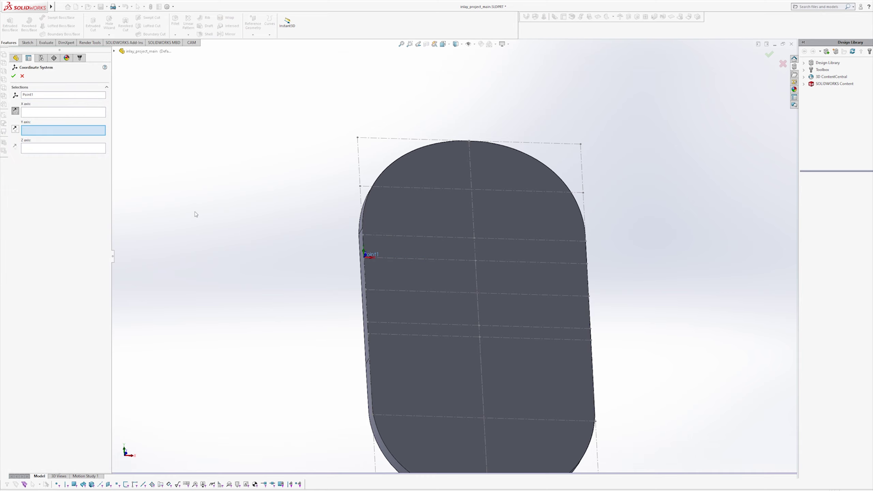
{"action": "left_click", "coordinate": [23, 76]}
{"action": "left_click", "coordinate": [228, 17]}
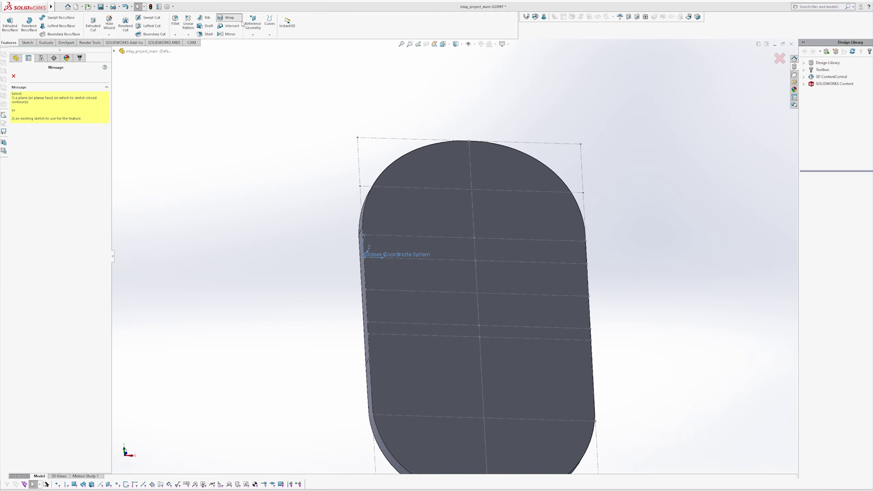
{"action": "key", "text": "Return"}
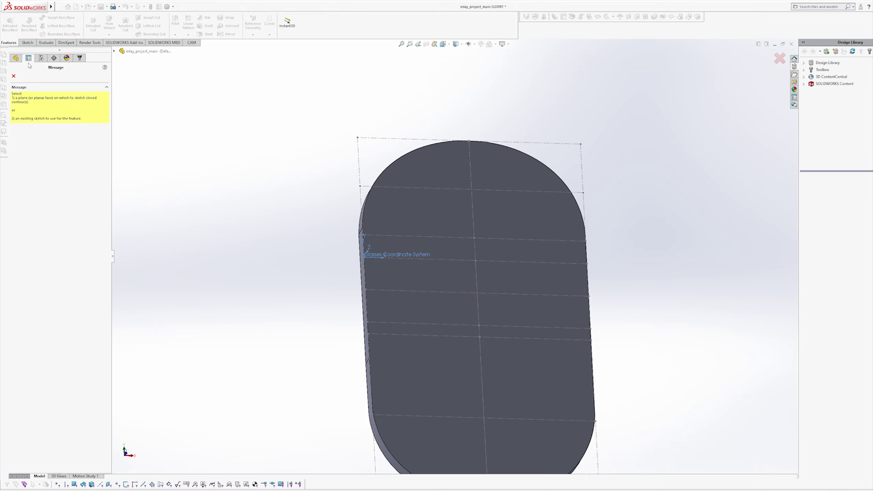
{"action": "left_click", "coordinate": [13, 76]}
{"action": "left_click", "coordinate": [253, 24]}
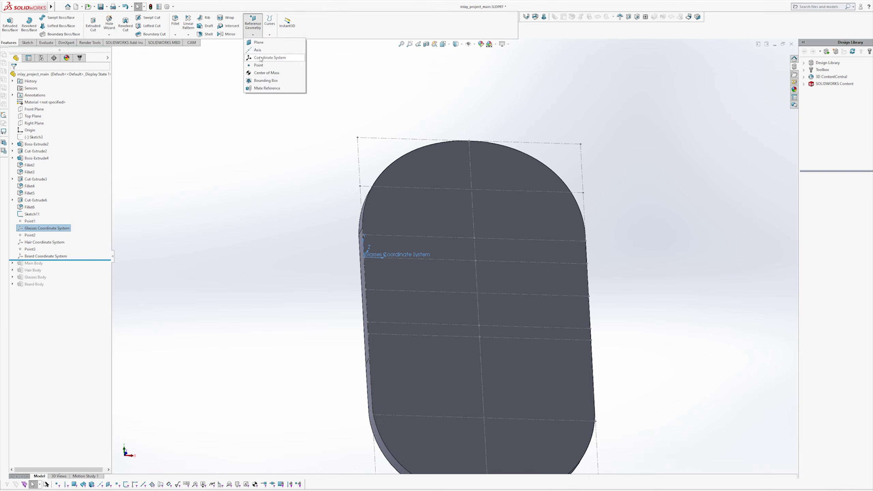
{"action": "left_click", "coordinate": [291, 216]}
- Highlight the Glasses Coordinate System and examine its origin and axis directions relative to the plate's back and front
{"action": "middle_click_drag", "start_coordinate": [369, 243], "coordinate": [373, 245]}
{"action": "left_click", "coordinate": [50, 229]}
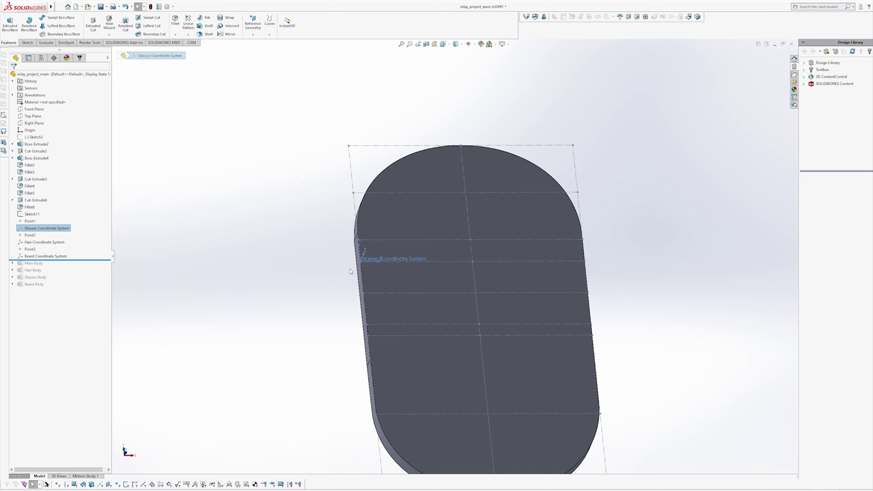
{"action": "scroll", "coordinate": [394, 266], "scroll_direction": "down", "scroll_amount": 5}
{"action": "middle_click_drag", "start_coordinate": [396, 265], "coordinate": [398, 268]}
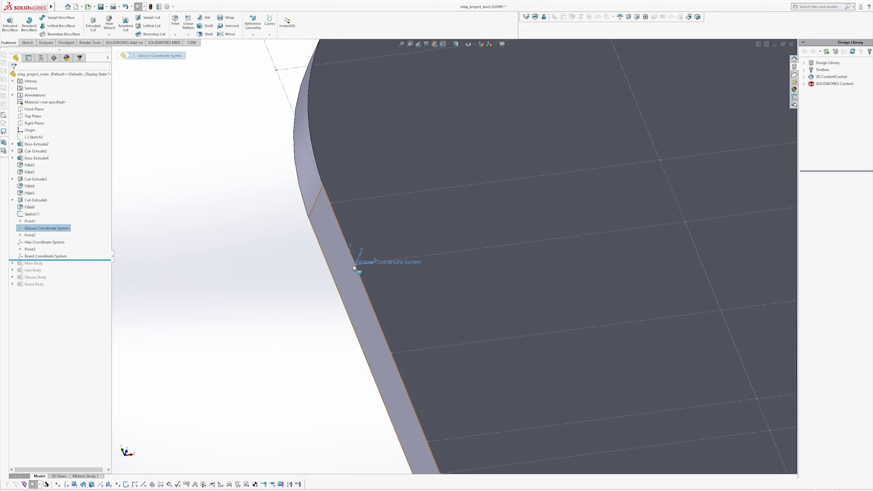
{"action": "middle_click_drag", "start_coordinate": [354, 268], "coordinate": [352, 255]}
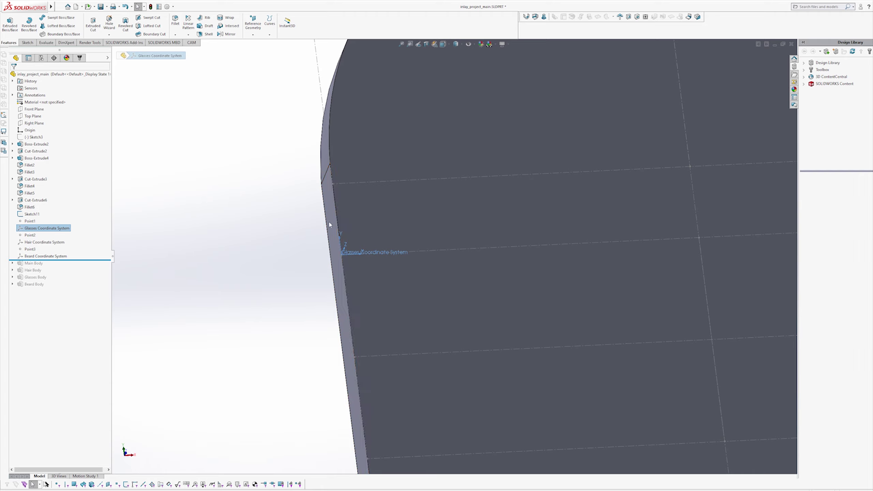
{"action": "middle_click_drag", "start_coordinate": [329, 224], "coordinate": [308, 260]}
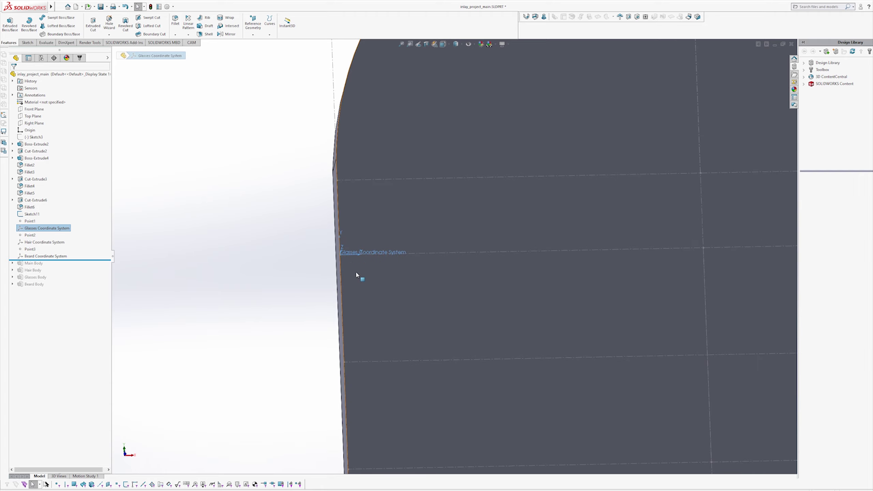
{"action": "scroll", "coordinate": [377, 273], "scroll_direction": "up", "scroll_amount": 5}
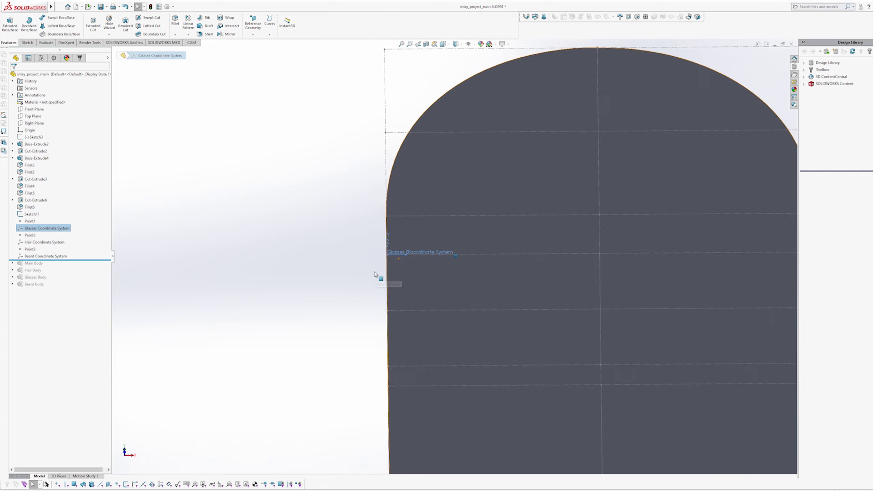
{"action": "middle_click_drag", "start_coordinate": [376, 273], "coordinate": [330, 269]}
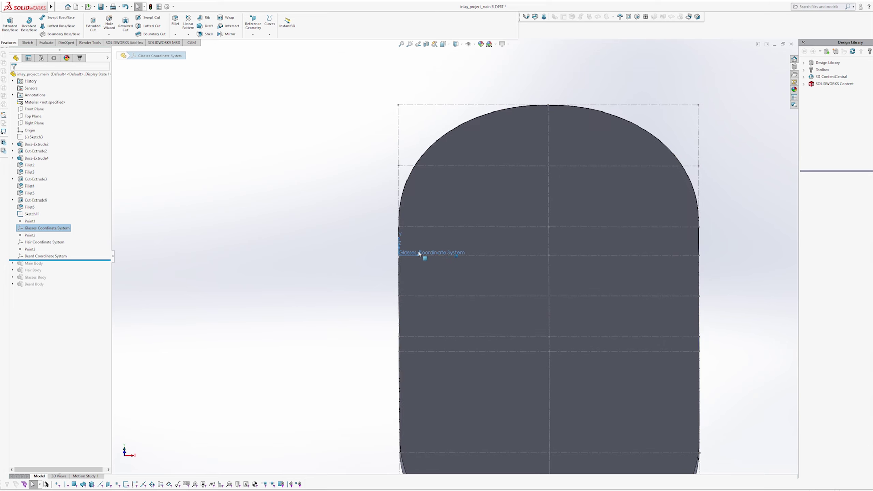
{"action": "middle_click_drag", "start_coordinate": [419, 254], "coordinate": [419, 254]}
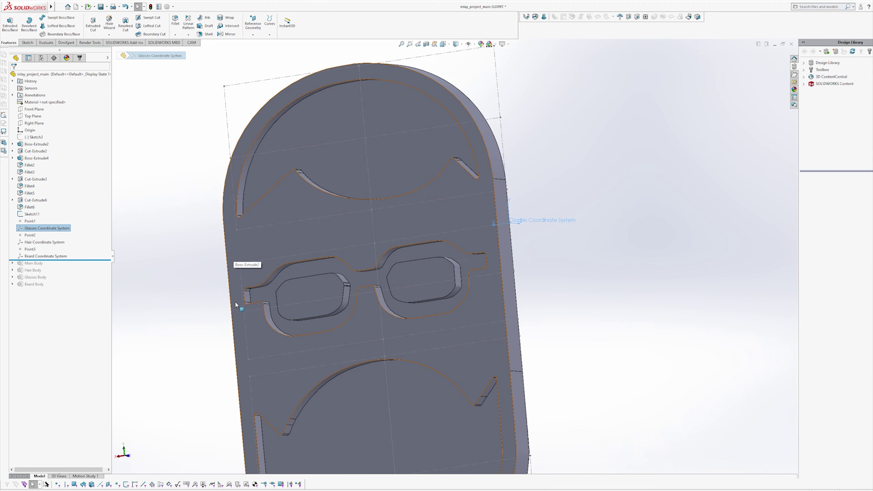
- Examine where the Glasses Coordinate System's origin sits on the back edge of the plate
{"action": "middle_click_drag", "start_coordinate": [515, 329], "coordinate": [515, 329]}
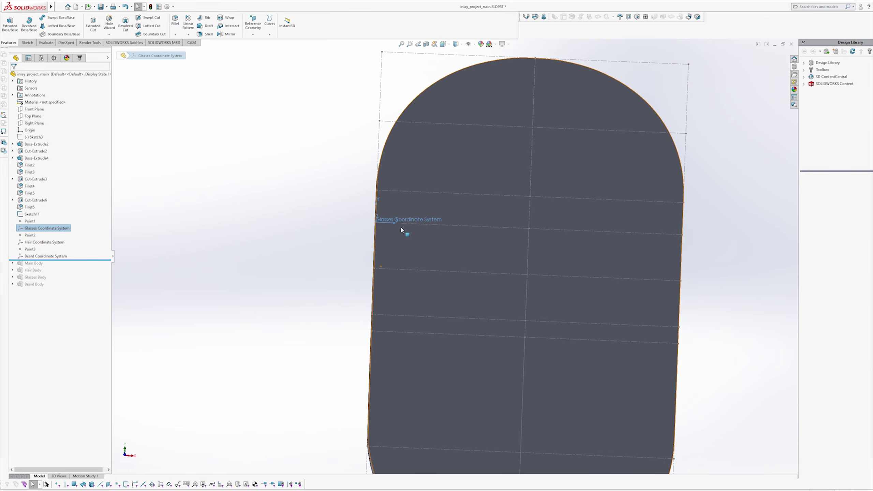
{"action": "middle_click_drag", "start_coordinate": [381, 231], "coordinate": [379, 222]}
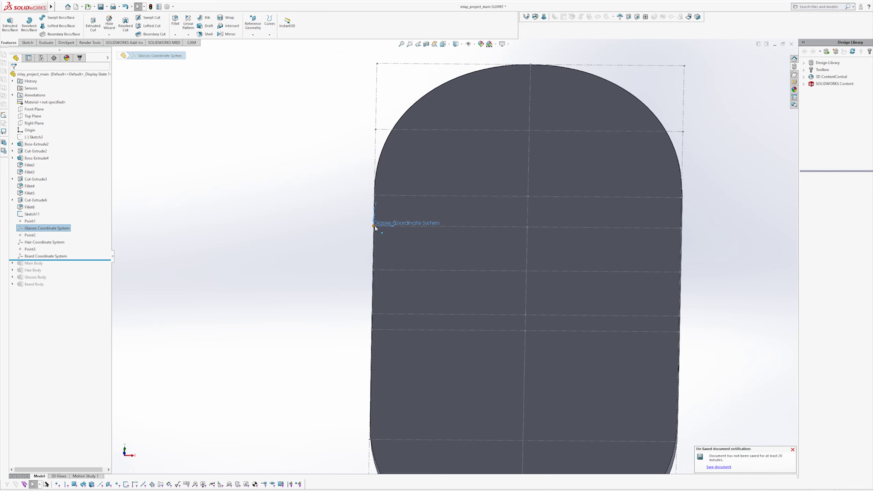
{"action": "middle_click_drag", "start_coordinate": [357, 238], "coordinate": [359, 237]}
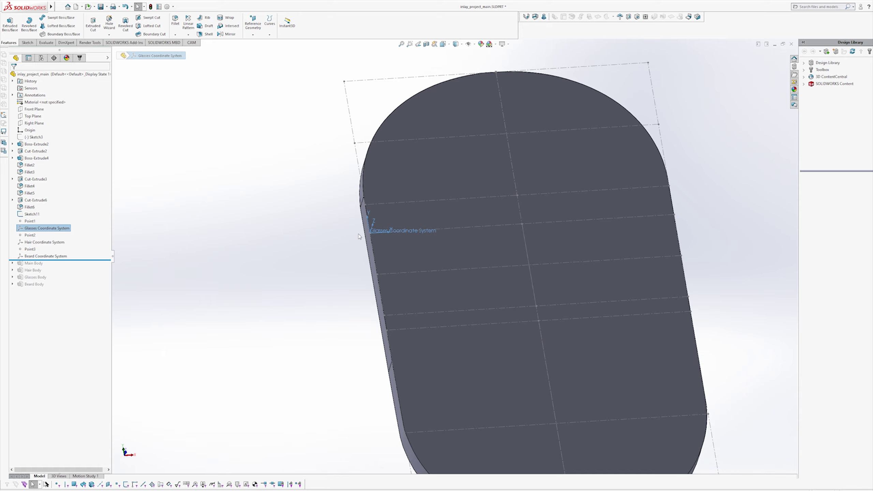
{"action": "middle_click_drag", "start_coordinate": [359, 237], "coordinate": [370, 234]}
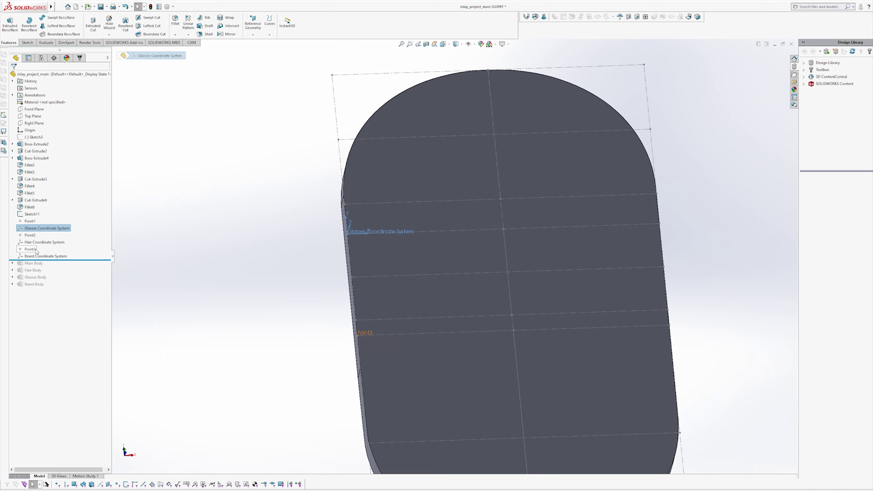
- Highlight the Hair Coordinate System and the Beard Coordinate System in turn to compare their origins along the plate, and clear the selection
{"action": "left_click", "coordinate": [44, 243]}
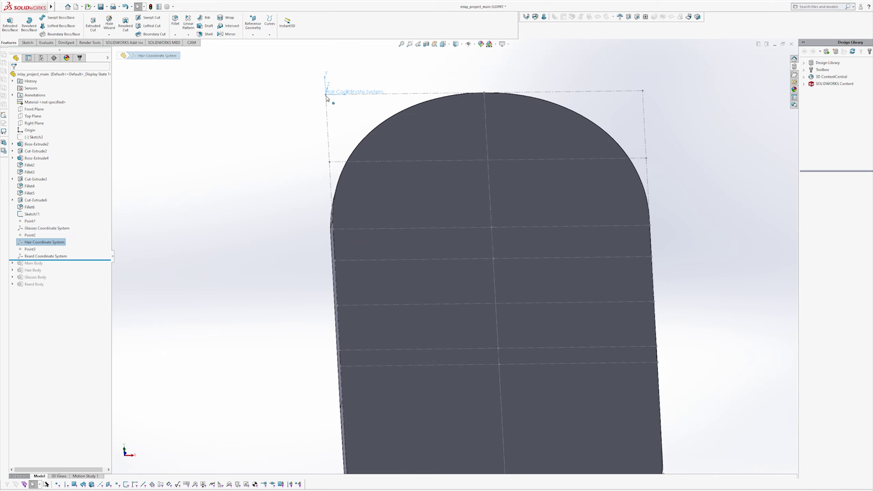
{"action": "left_click", "coordinate": [46, 256]}
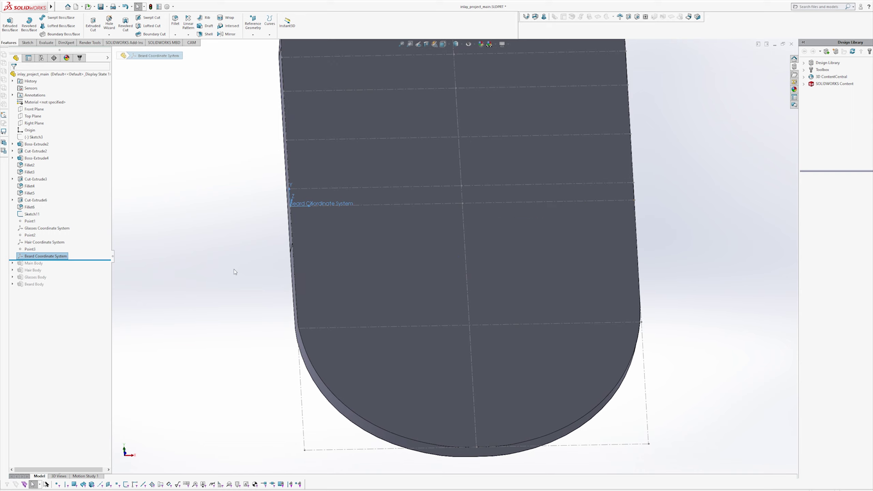
{"action": "scroll", "coordinate": [235, 272], "scroll_direction": "up", "scroll_amount": 3}
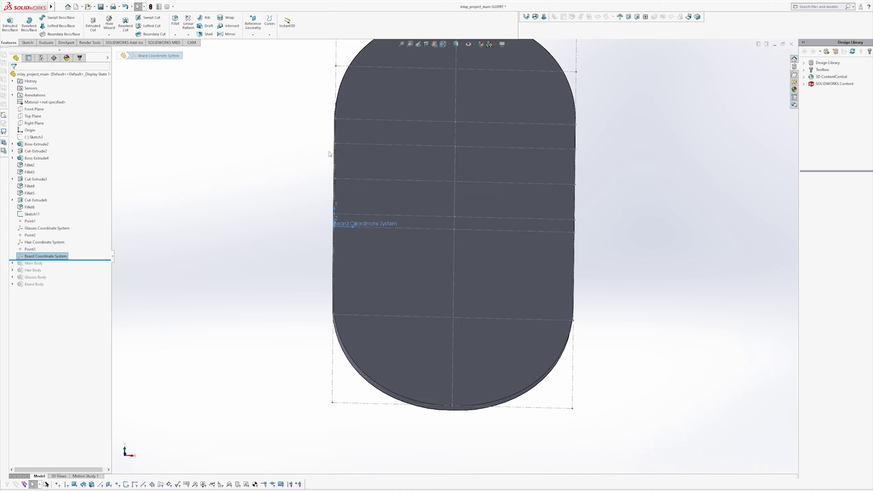
{"action": "scroll", "coordinate": [336, 137], "scroll_direction": "down", "scroll_amount": 2}
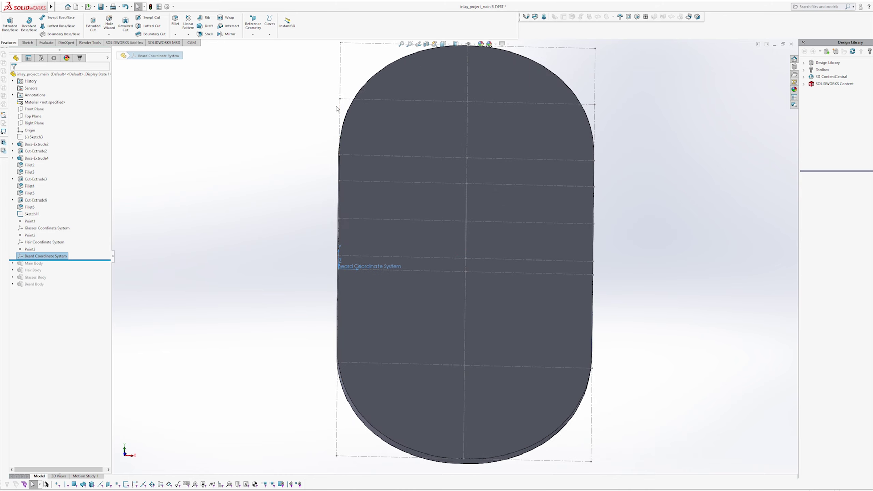
{"action": "left_click", "coordinate": [241, 246]}
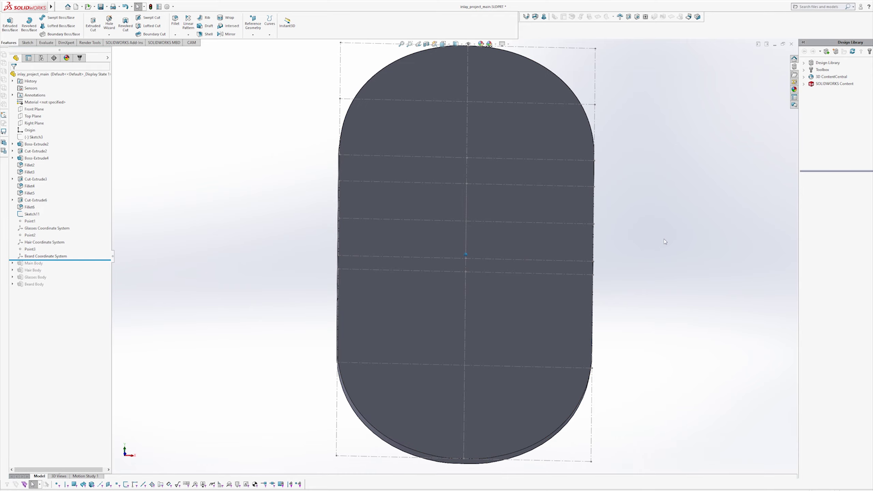
- Highlight the plate's front face and the beard and hair pocket floors to review the areas being machined, and clear the selection
{"action": "key", "text": "ctrl+7"}
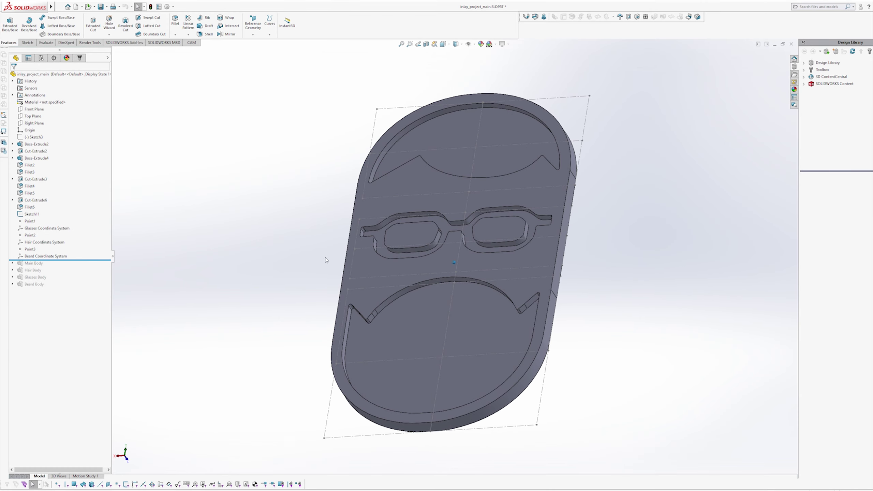
{"action": "left_click", "coordinate": [336, 292]}
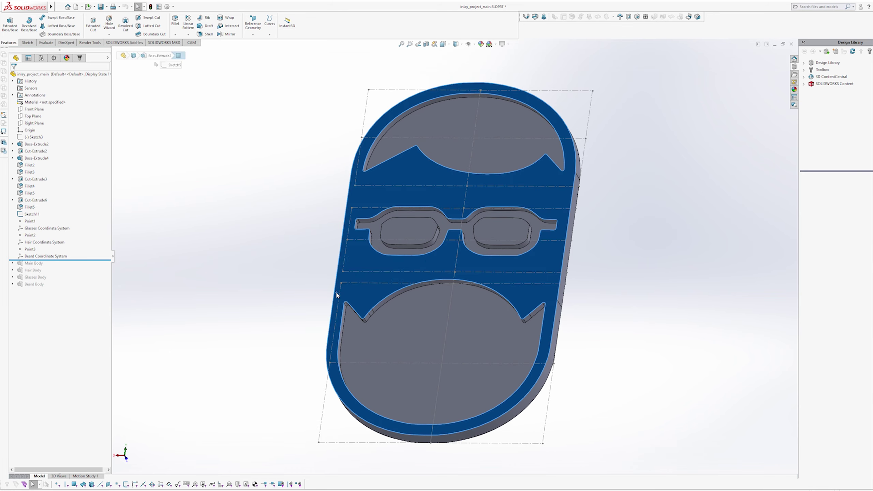
{"action": "left_click", "coordinate": [259, 268]}
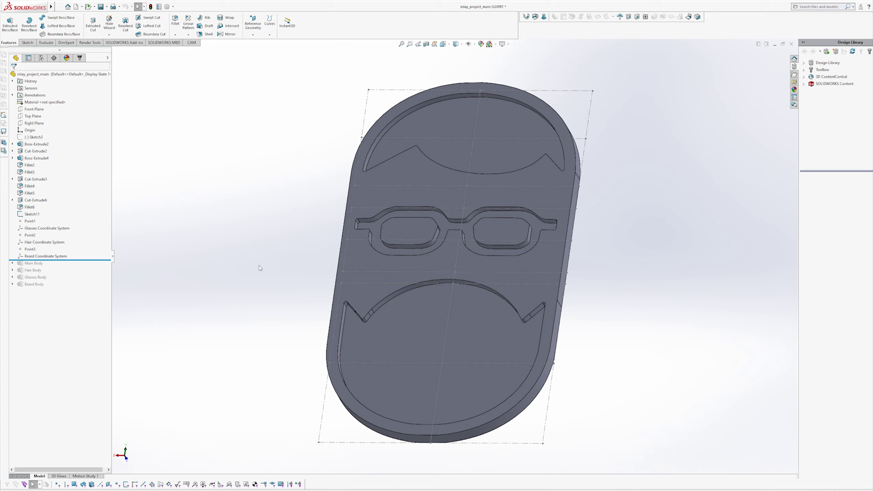
{"action": "left_click", "coordinate": [378, 341]}
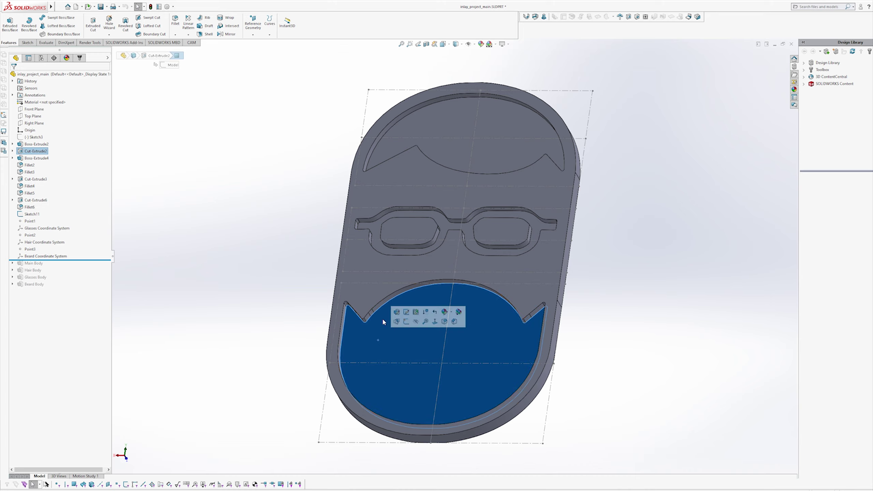
{"action": "left_click", "coordinate": [382, 247]}
{"action": "left_click", "coordinate": [433, 136]}
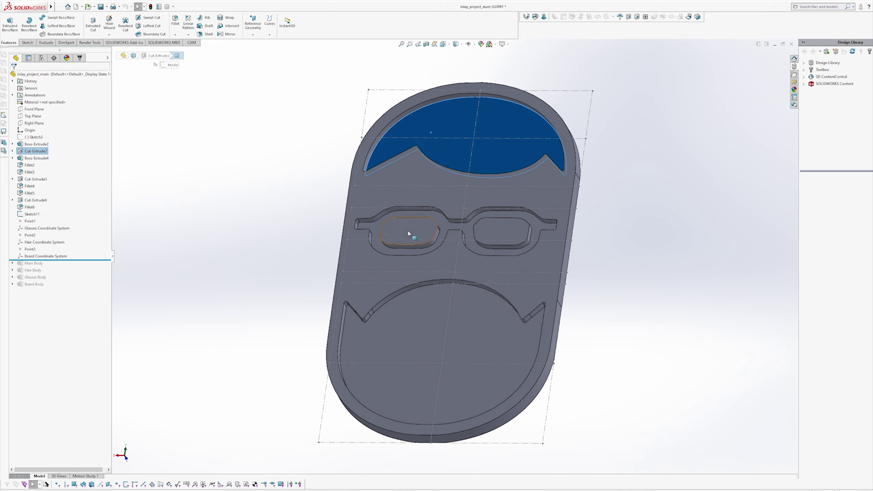
{"action": "middle_click_drag", "start_coordinate": [410, 234], "coordinate": [369, 278]}
{"action": "left_click", "coordinate": [392, 260]}
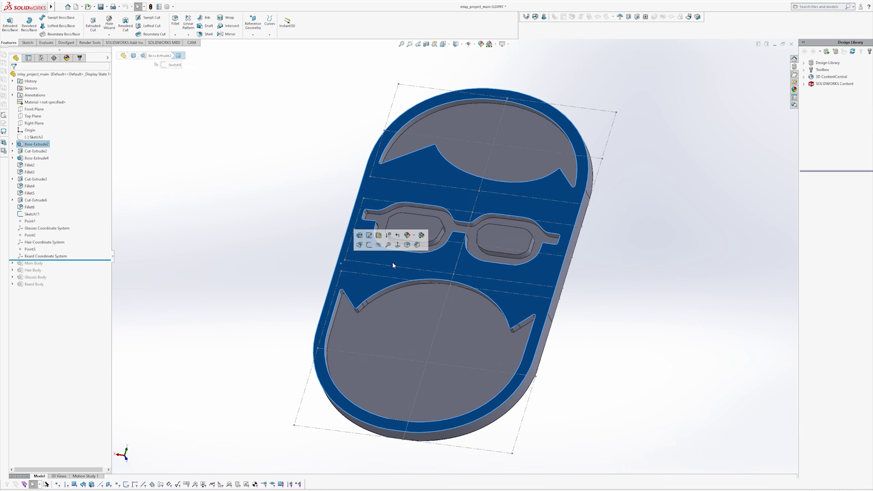
{"action": "left_click", "coordinate": [592, 319]}
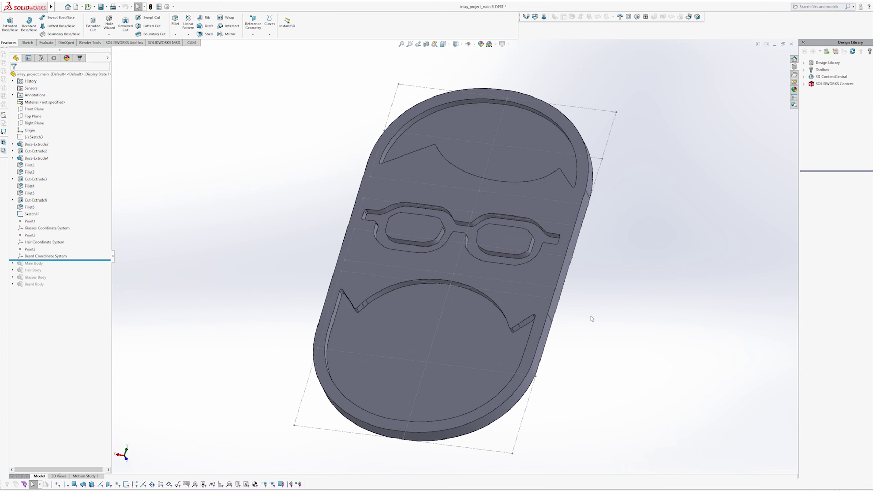
{"action": "key", "text": "ctrl+7"}
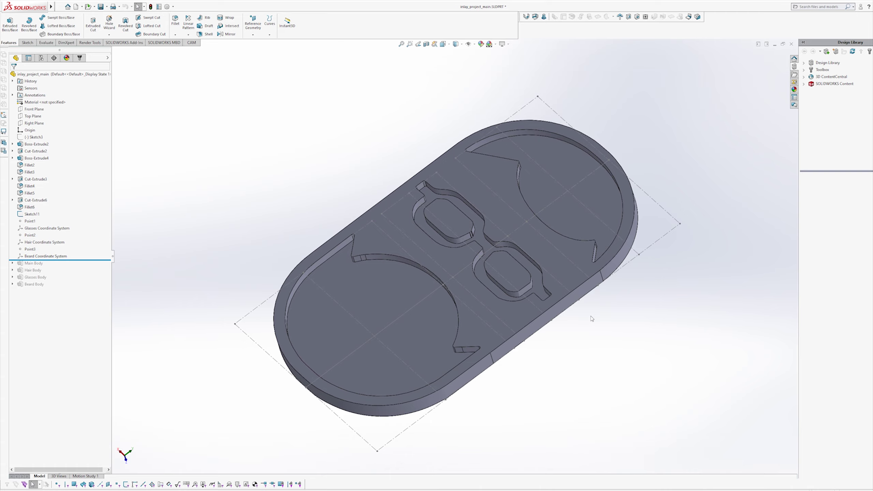
{"action": "key", "text": "ctrl+1"}
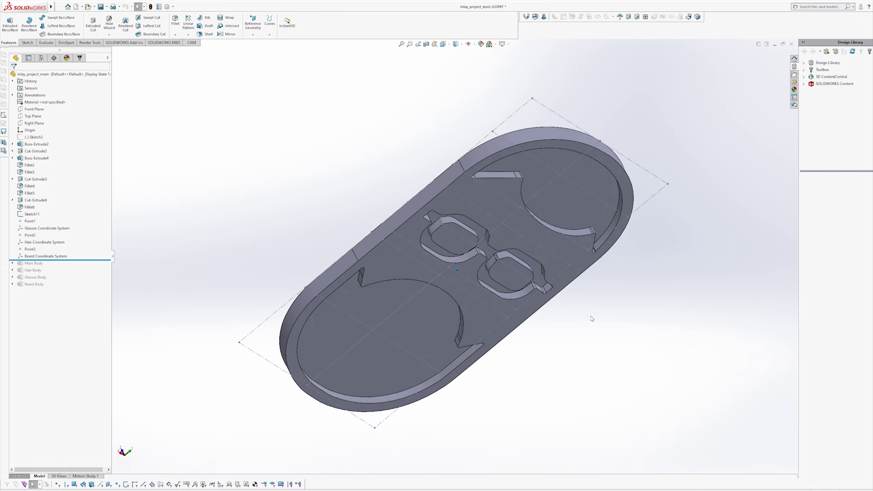
{"action": "key", "text": "ctrl+7"}
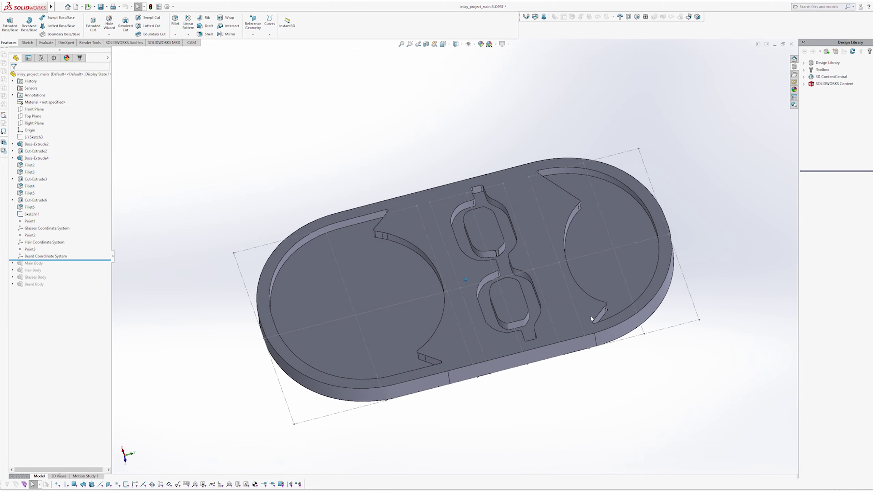
{"action": "key", "text": "ctrl+1"}
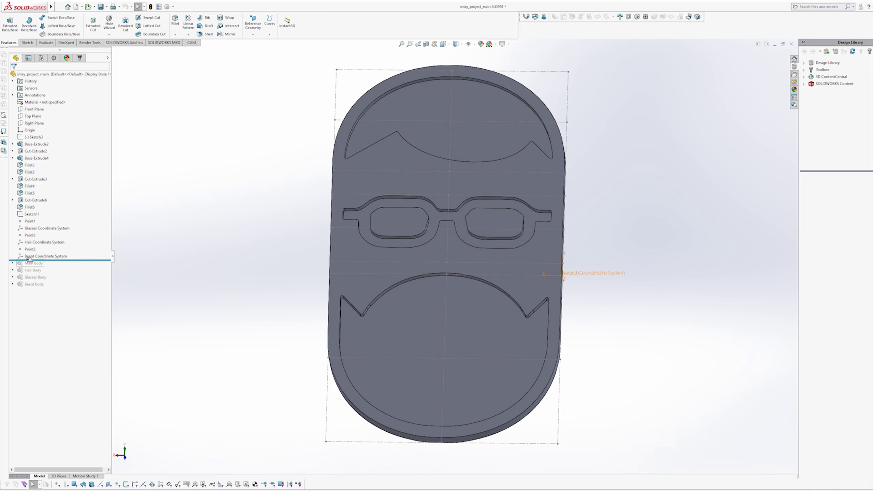
- Roll the feature history forward past Beard Body and inspect Main Body's Sketch12, leaving it without changes
{"action": "left_click_drag", "start_coordinate": [28, 261], "coordinate": [29, 292]}
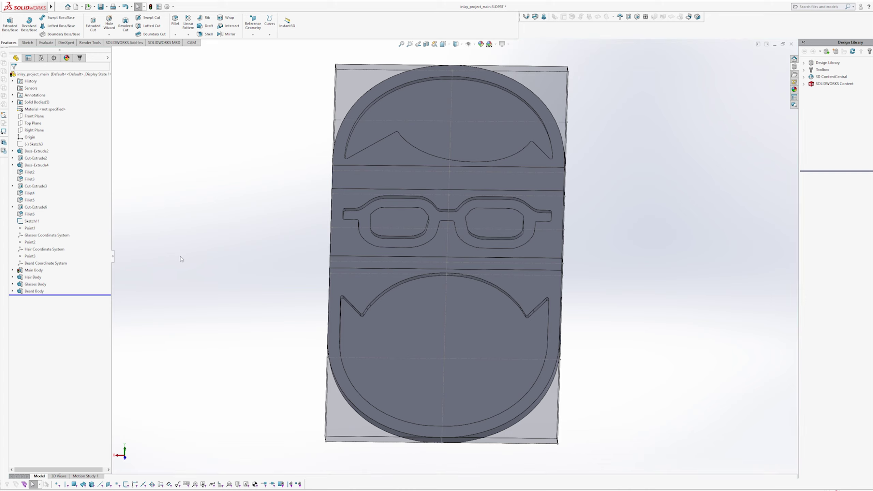
{"action": "left_click", "coordinate": [31, 271]}
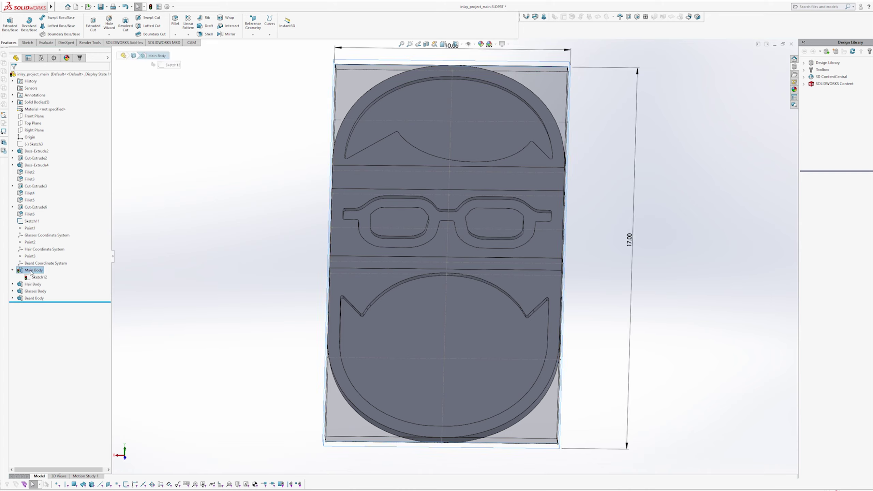
{"action": "left_click", "coordinate": [44, 280]}
{"action": "left_click", "coordinate": [51, 261]}
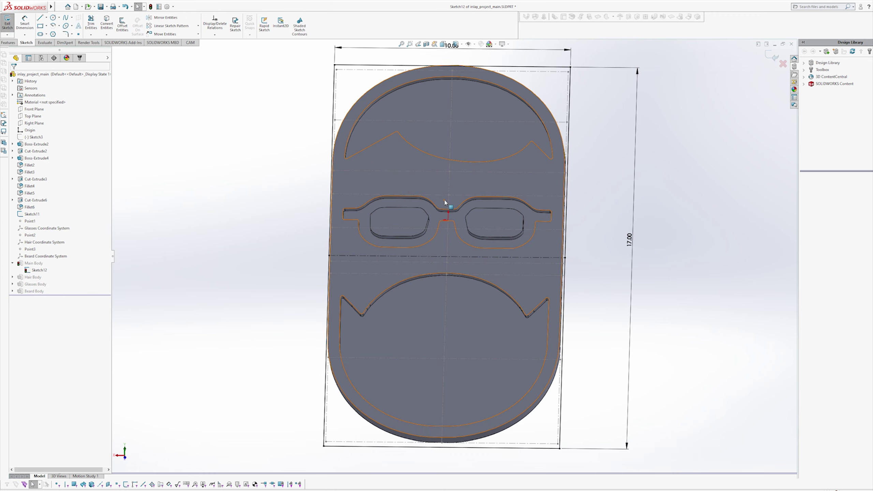
{"action": "left_click", "coordinate": [771, 55]}
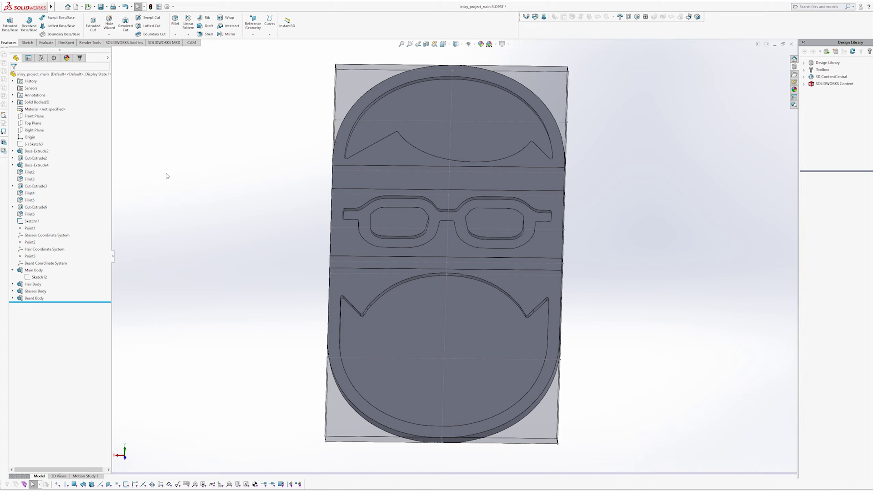
- Reopen Main Body's Sketch12, check the stock rectangle's width dimension, and exit the sketch
{"action": "left_click", "coordinate": [39, 277]}
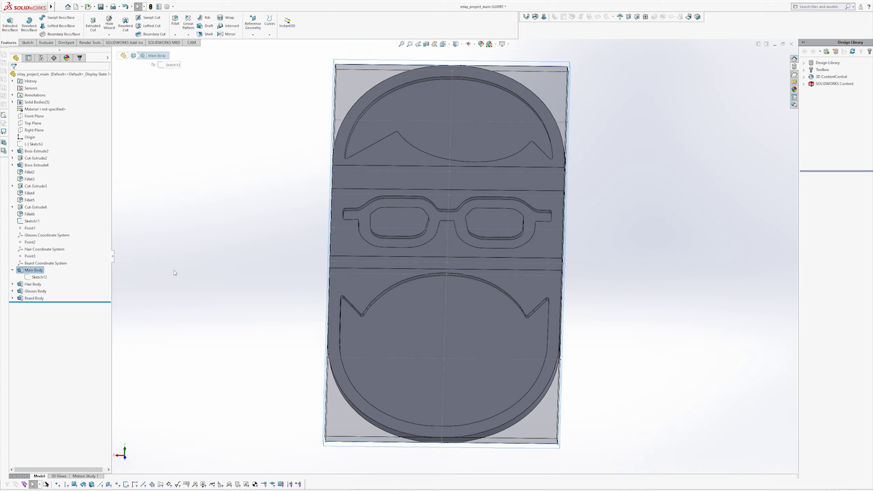
{"action": "left_click", "coordinate": [35, 259]}
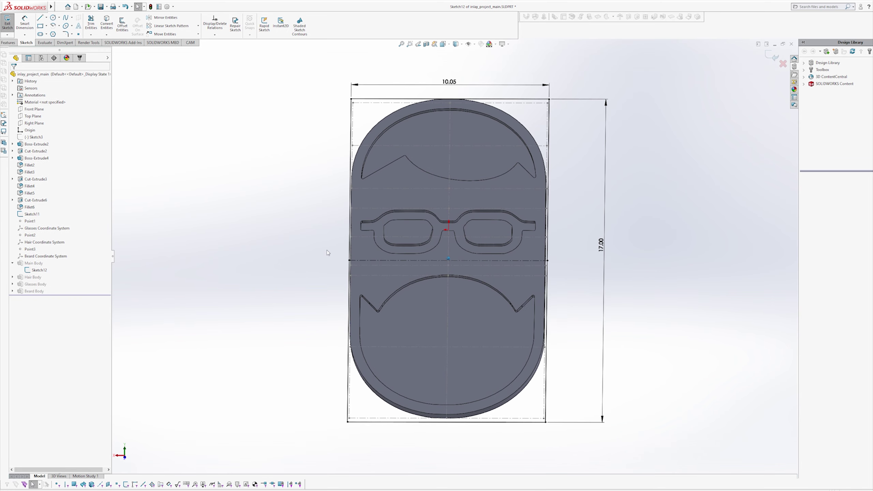
{"action": "left_click", "coordinate": [450, 82]}
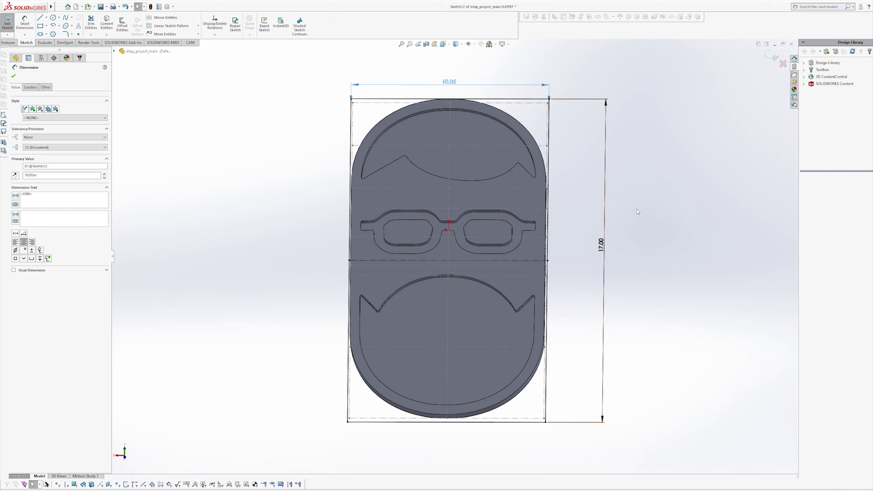
{"action": "left_click", "coordinate": [644, 203]}
{"action": "left_click", "coordinate": [770, 58]}
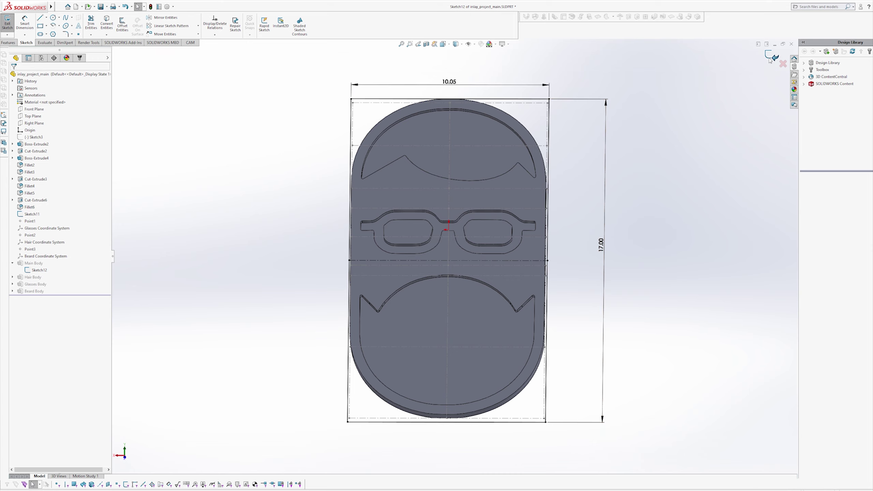
- Review Main Body's Up To Surface extrusion and Merge result setting, close the definition, and look up the feature's transparency option
{"action": "right_click", "coordinate": [37, 270]}
{"action": "left_click", "coordinate": [42, 250]}
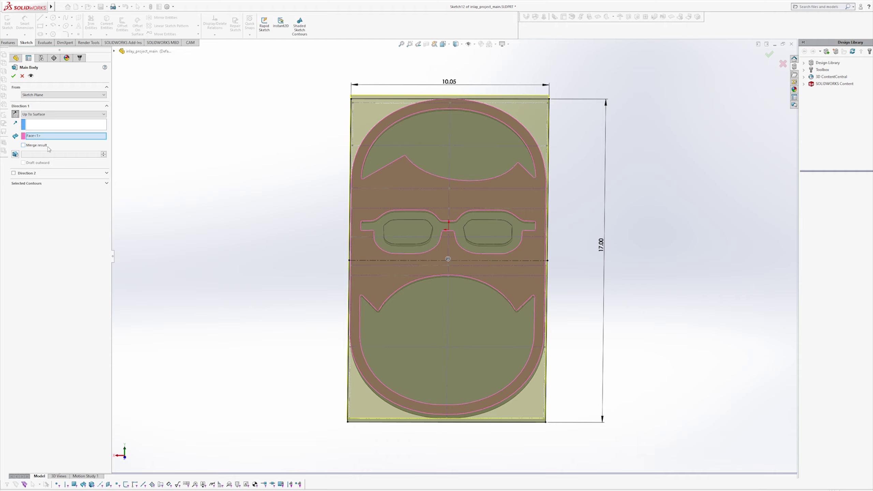
{"action": "left_click", "coordinate": [13, 77]}
{"action": "right_click", "coordinate": [35, 271]}
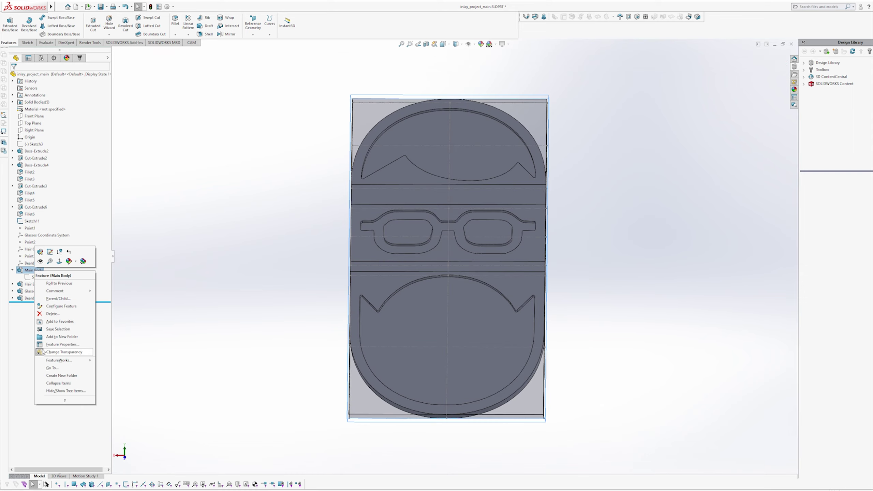
{"action": "left_click", "coordinate": [66, 353]}
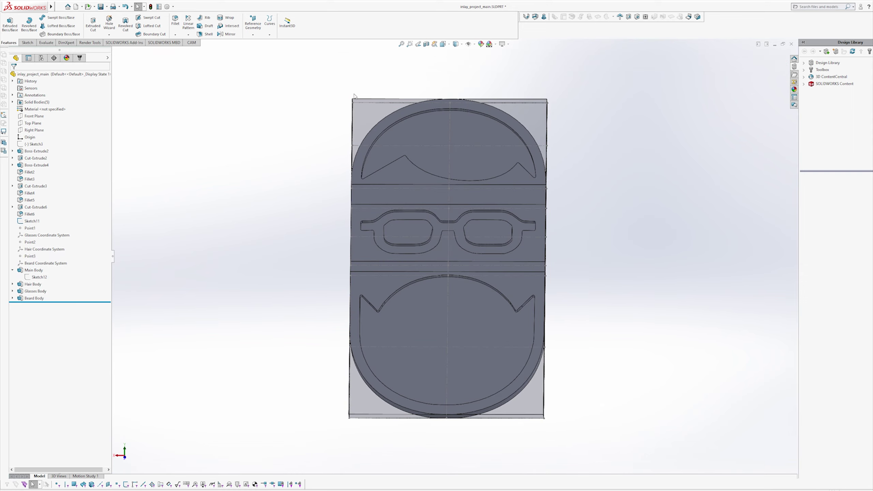
- Highlight the Hair Body's face and examine how the transparent stock bodies enclose the plate, clearing the selection
{"action": "left_click", "coordinate": [365, 117]}
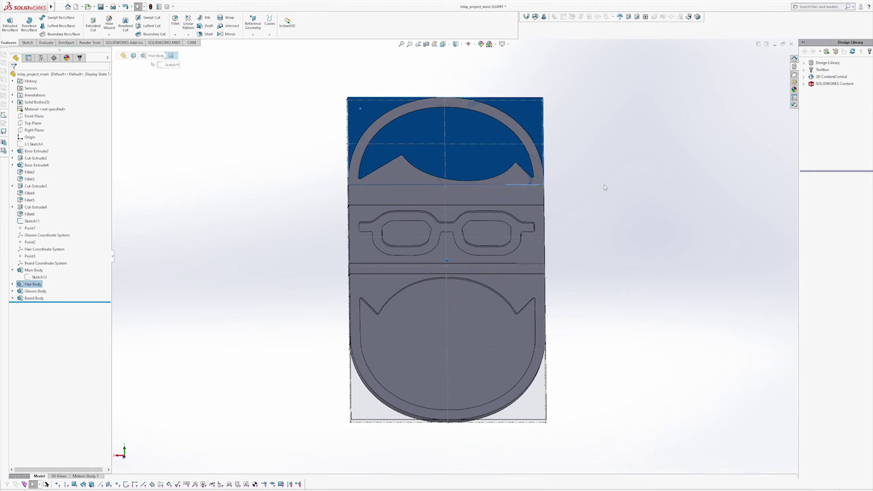
{"action": "middle_click_drag", "start_coordinate": [605, 185], "coordinate": [269, 344]}
{"action": "middle_click_drag", "start_coordinate": [564, 258], "coordinate": [637, 242]}
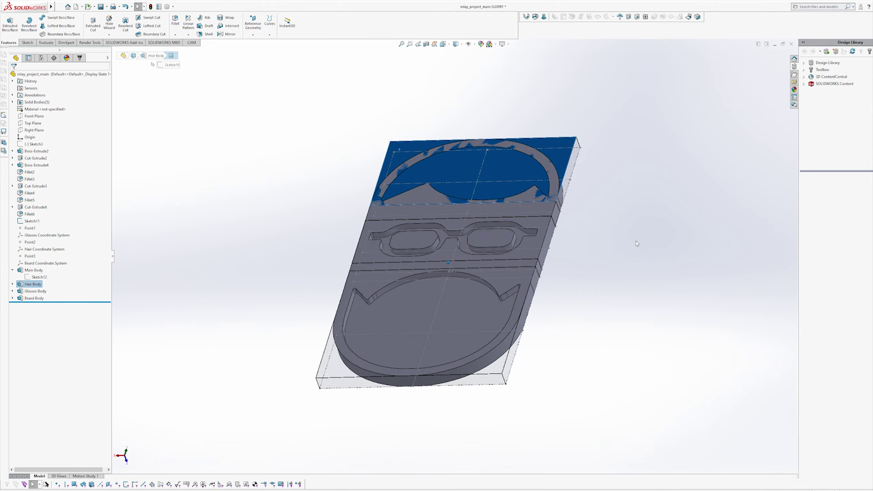
{"action": "left_click", "coordinate": [636, 242]}
{"action": "left_click", "coordinate": [238, 137]}
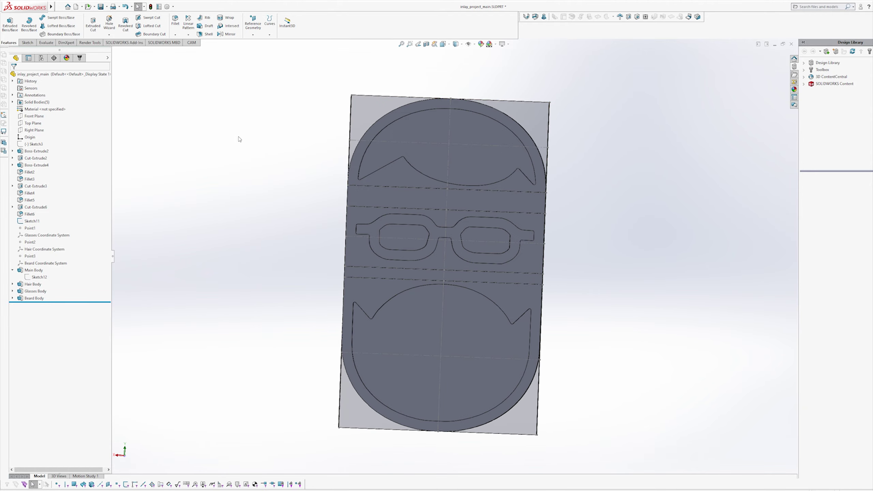
{"action": "middle_click_drag", "start_coordinate": [288, 141], "coordinate": [305, 137]}
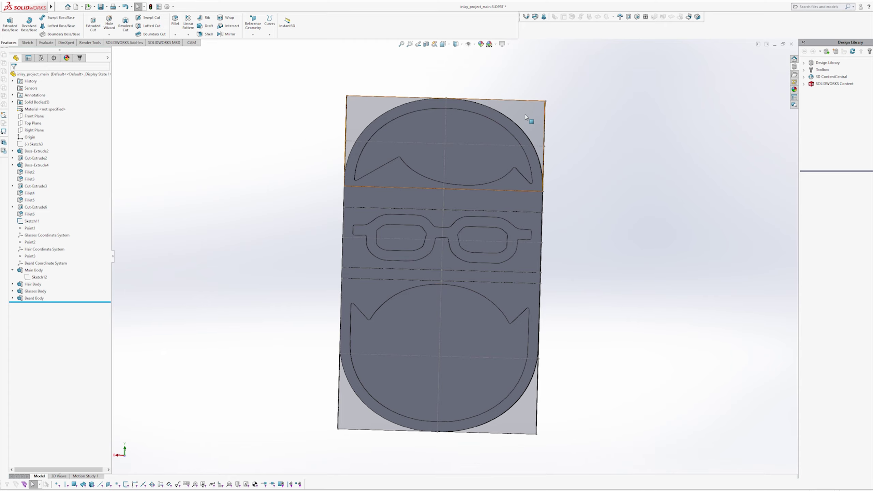
- Highlight the Hair Body's stock face and its Sketch15, examining how the rectangle surrounds the hair pocket on both sides of the plate
{"action": "middle_click_drag", "start_coordinate": [584, 306], "coordinate": [552, 145]}
{"action": "left_click", "coordinate": [544, 110]}
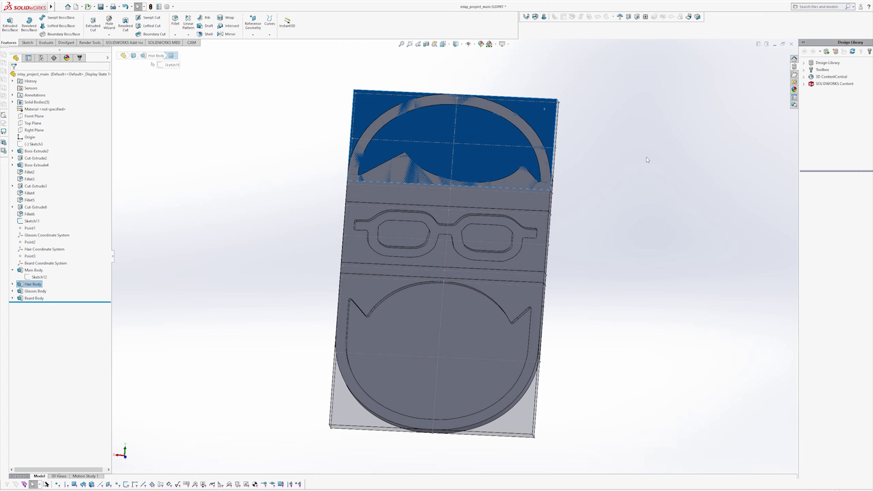
{"action": "left_click", "coordinate": [600, 245]}
{"action": "middle_click_drag", "start_coordinate": [601, 245], "coordinate": [333, 270]}
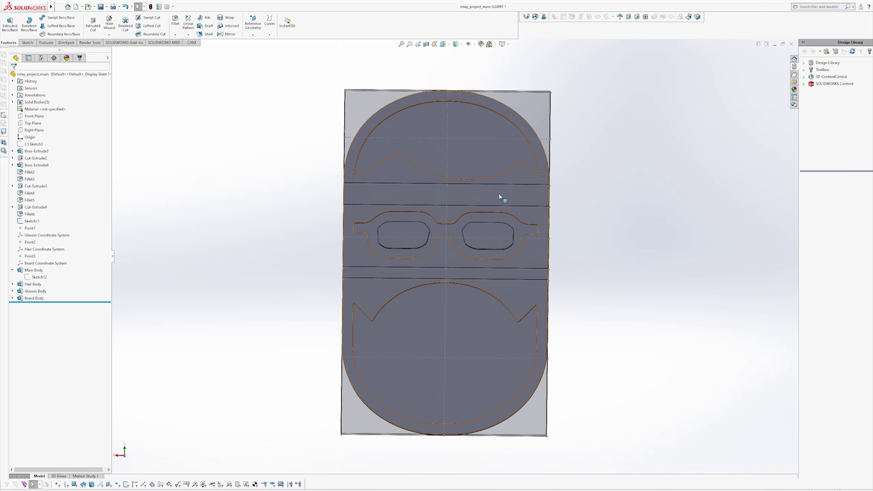
{"action": "double_click", "coordinate": [31, 286]}
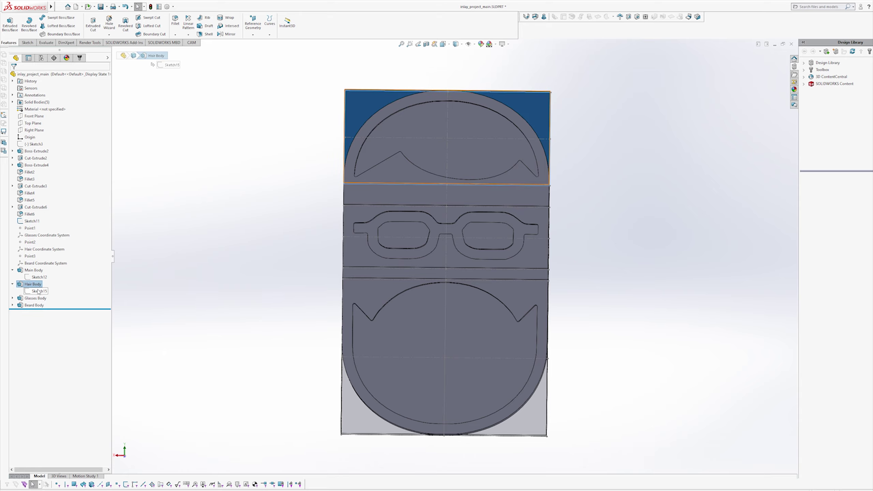
{"action": "left_click", "coordinate": [39, 291]}
{"action": "middle_click_drag", "start_coordinate": [240, 295], "coordinate": [241, 296]}
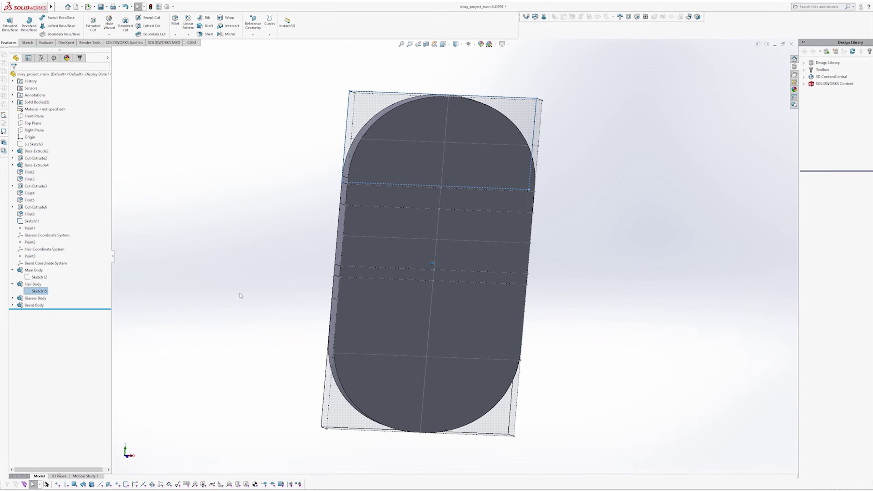
{"action": "middle_click_drag", "start_coordinate": [532, 182], "coordinate": [552, 177]}
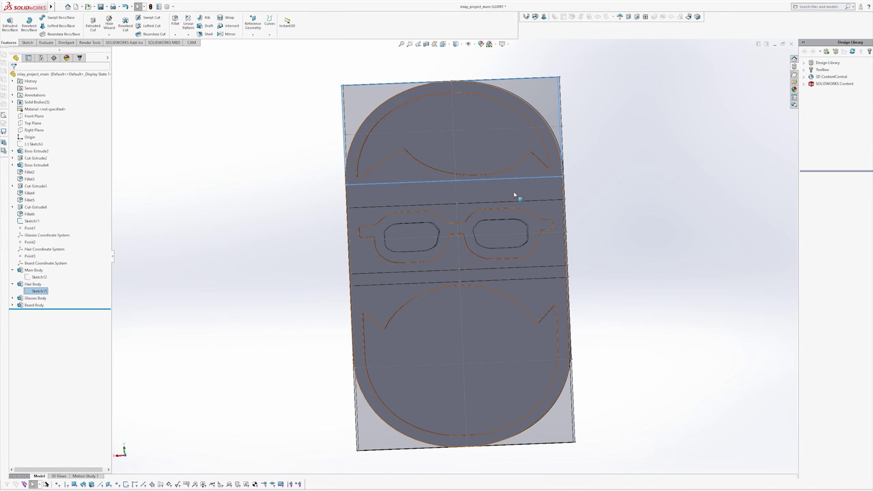
- Highlight the Glasses Body and the Beard Body in turn to compare their stock regions, clearing the selection
{"action": "left_click", "coordinate": [38, 299]}
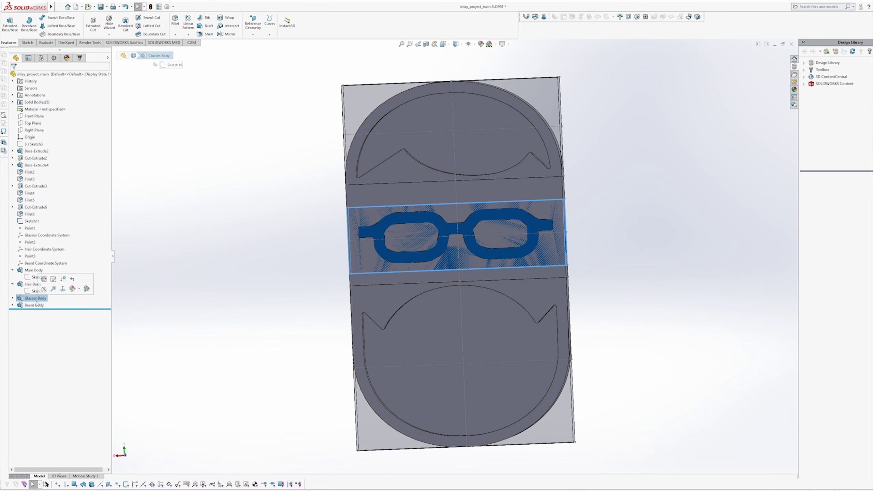
{"action": "left_click", "coordinate": [35, 306]}
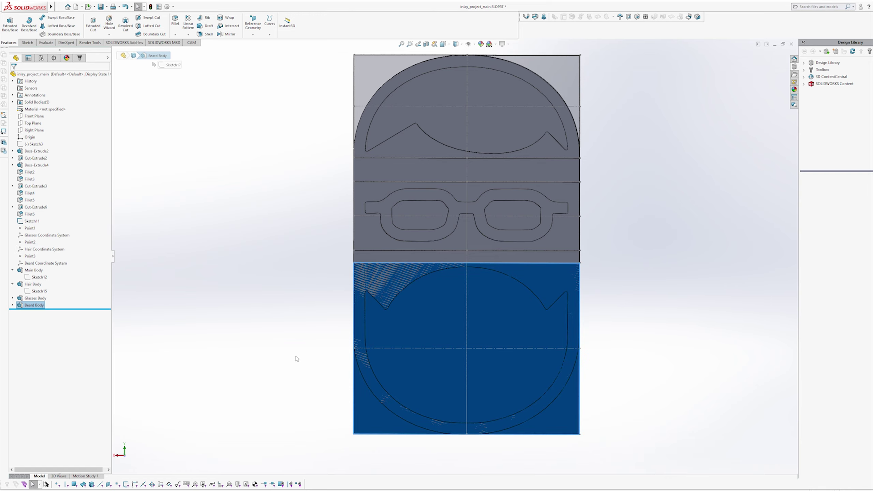
{"action": "left_click", "coordinate": [283, 288]}
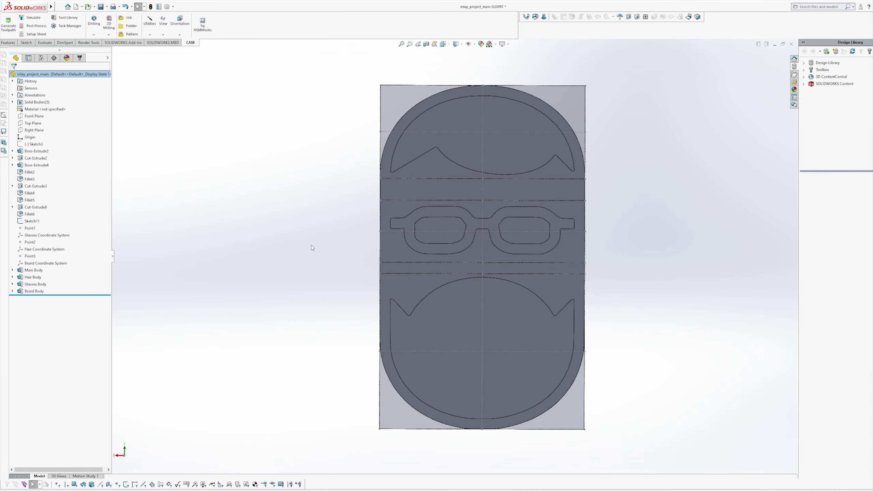
- Show the part's CAM operations and highlight the Main job's stock and work origin, clearing the selection
{"action": "left_click", "coordinate": [80, 58]}
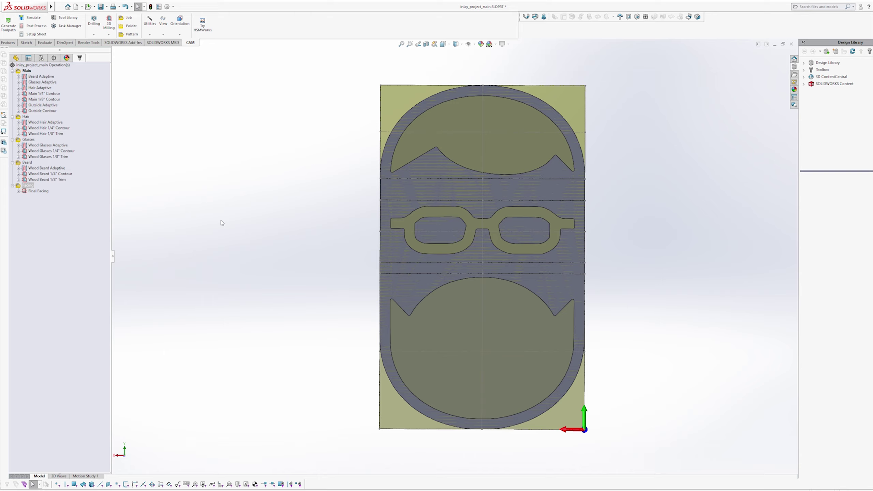
{"action": "left_click", "coordinate": [18, 71]}
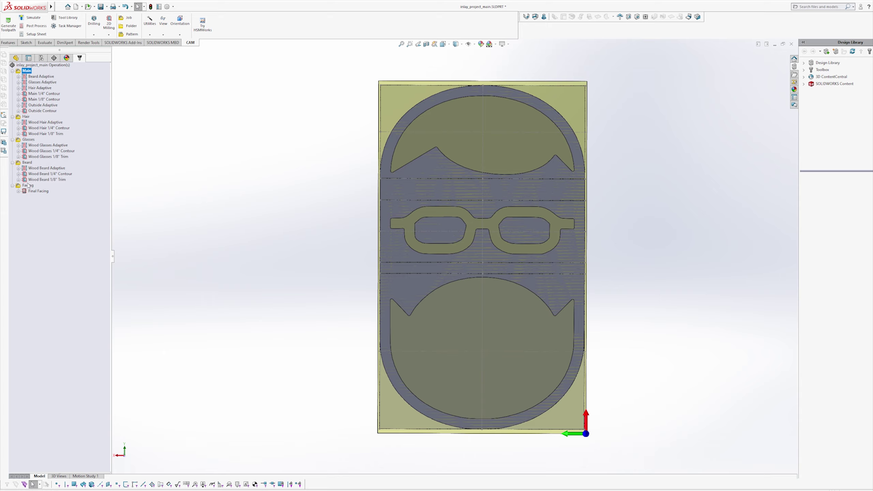
{"action": "left_click", "coordinate": [58, 242]}
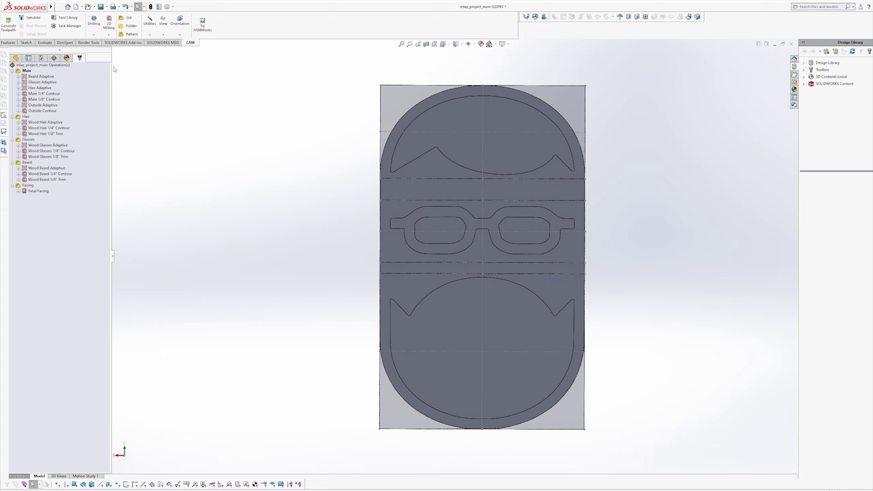
- Start a new milling job with its stock defined From Solid, using the Glasses Body
{"action": "left_click", "coordinate": [128, 18]}
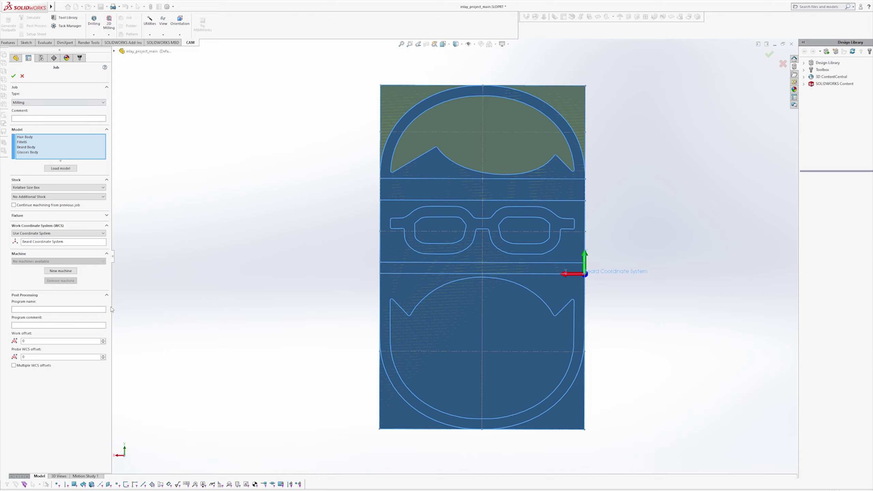
{"action": "left_click", "coordinate": [54, 188]}
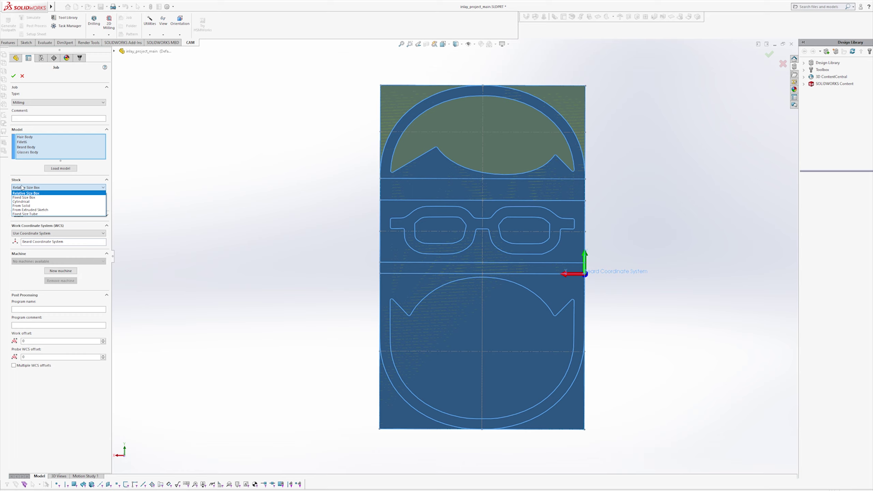
{"action": "left_click", "coordinate": [30, 206]}
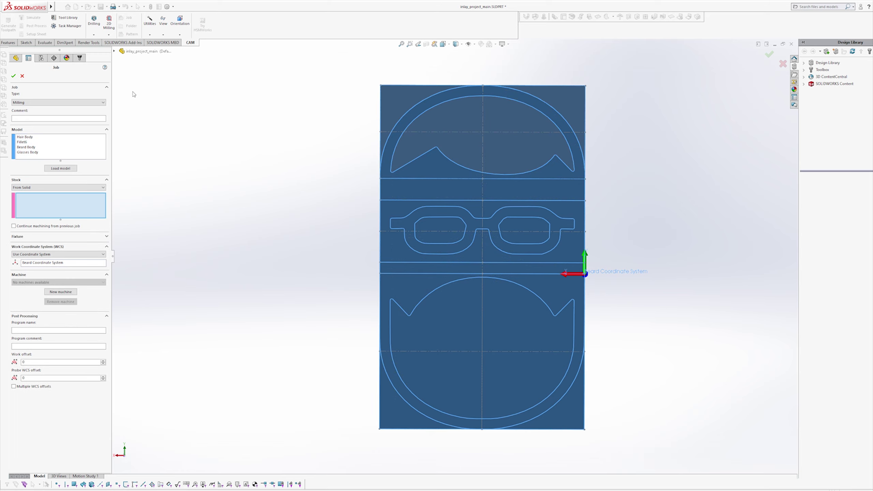
{"action": "left_click", "coordinate": [114, 50]}
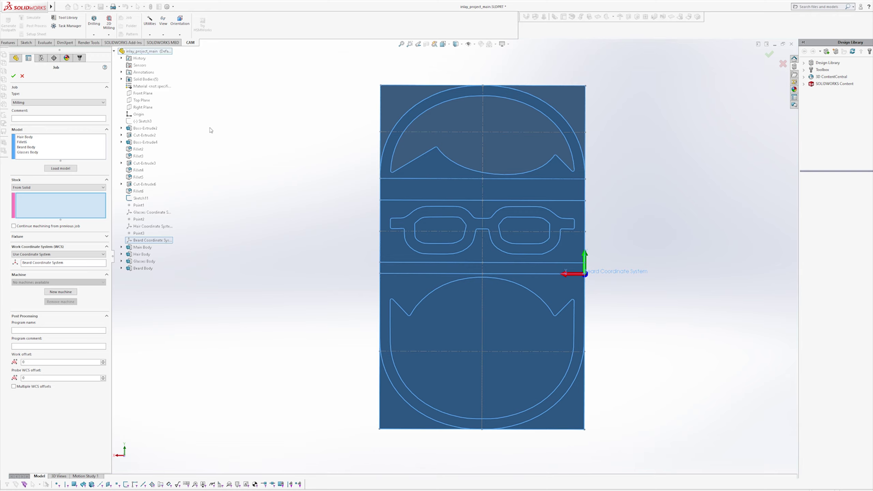
{"action": "left_click", "coordinate": [114, 50]}
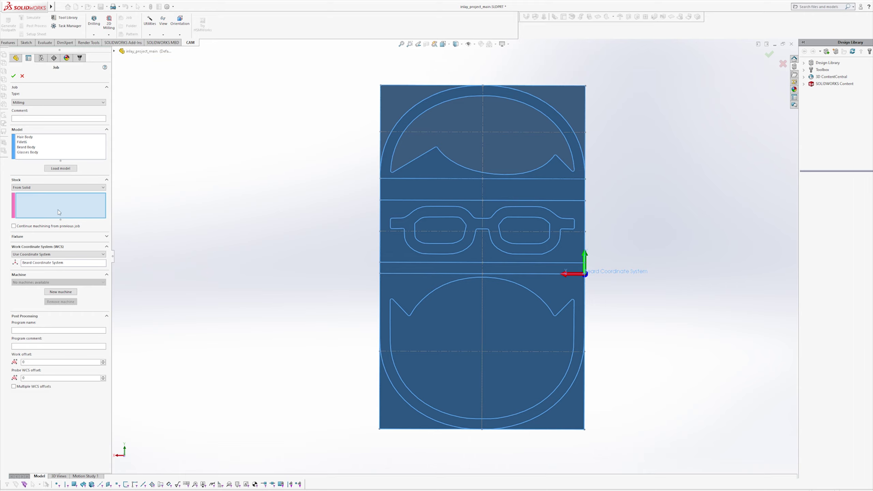
{"action": "middle_click_drag", "start_coordinate": [415, 267], "coordinate": [412, 226]}
{"action": "left_click", "coordinate": [412, 226]}
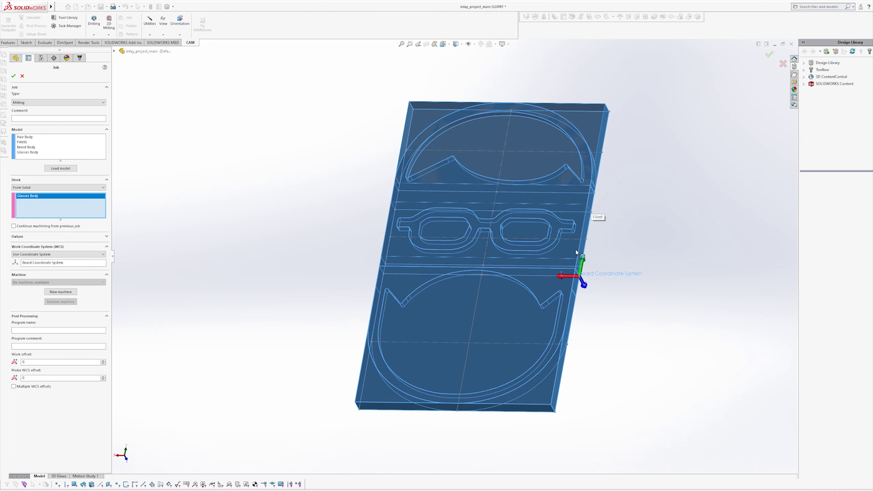
- Replace the job's work coordinate system with the Glasses Coordinate System and accept the job
{"action": "left_click", "coordinate": [36, 263]}
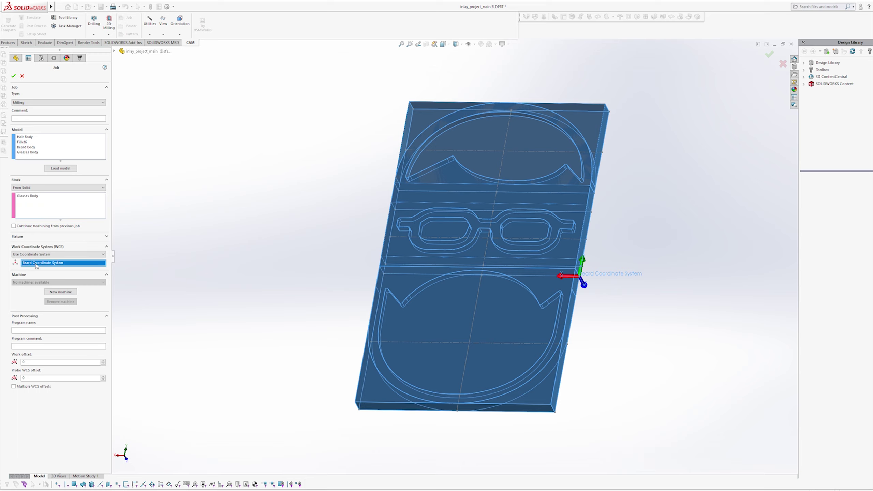
{"action": "key", "text": "Delete"}
{"action": "left_click", "coordinate": [114, 51]}
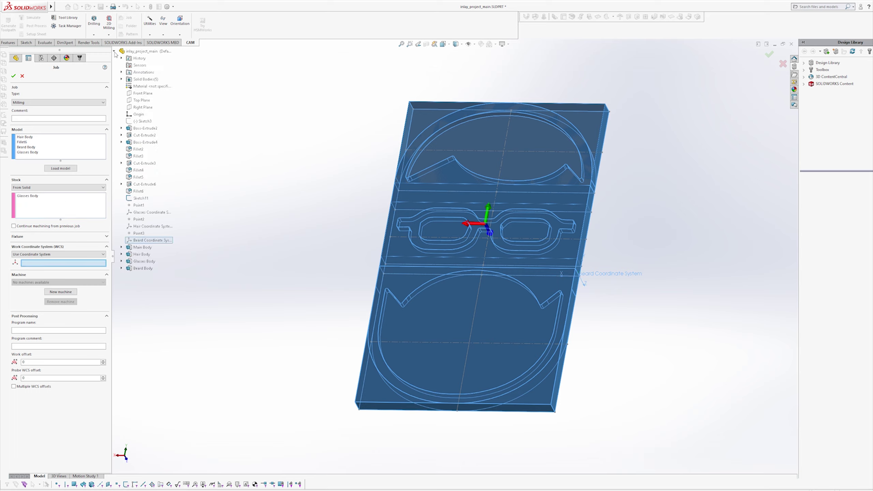
{"action": "left_click", "coordinate": [143, 213]}
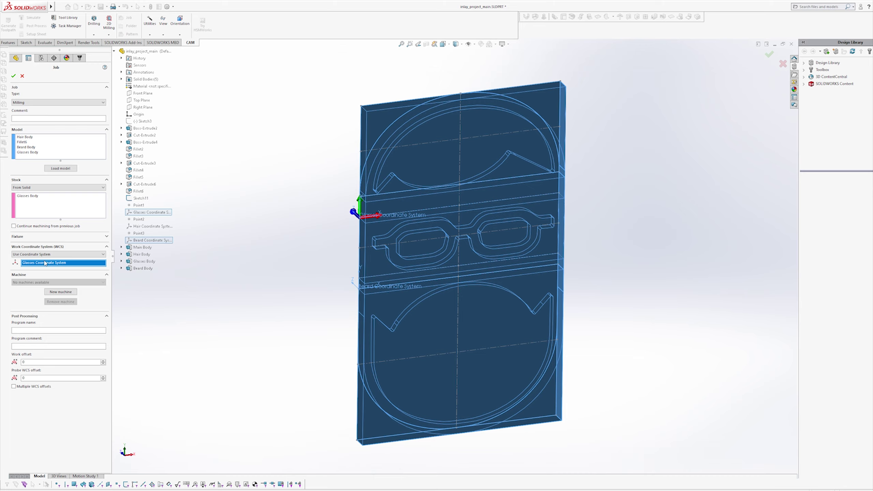
{"action": "left_click", "coordinate": [13, 75]}
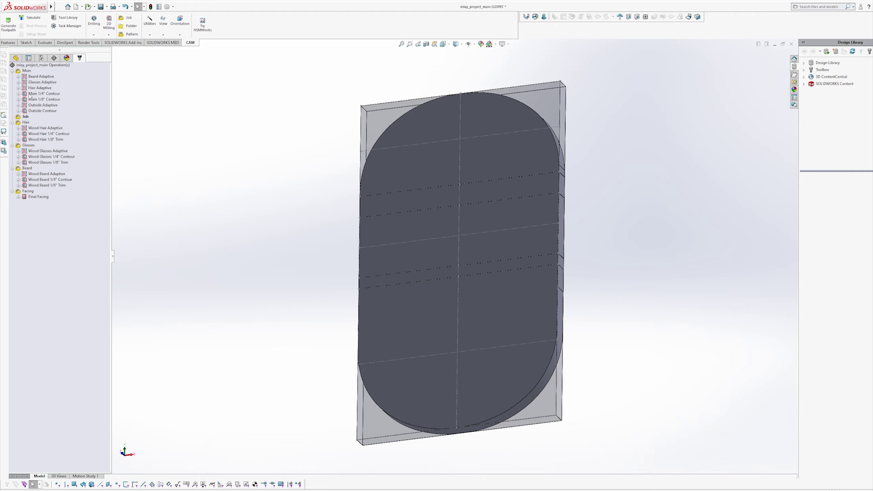
- Inspect the new job's stock and origin on the model, and delete the job from the operations list
{"action": "left_click", "coordinate": [26, 117]}
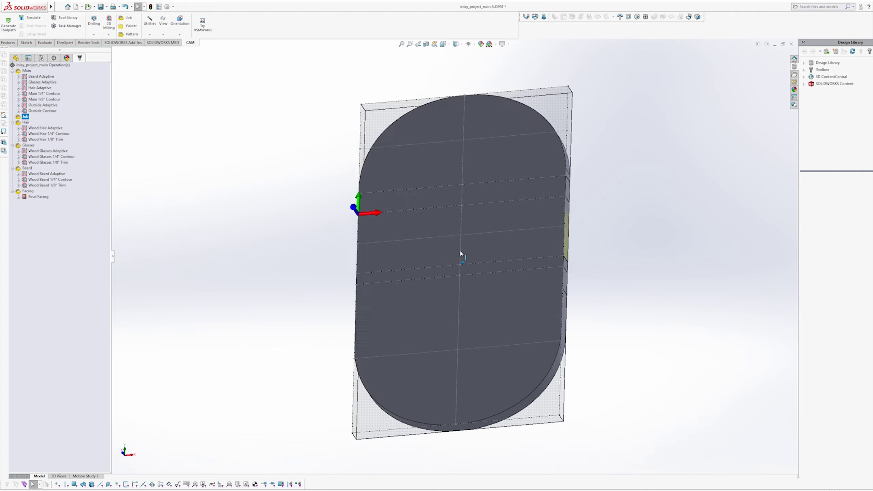
{"action": "scroll", "coordinate": [461, 253], "scroll_direction": "down", "scroll_amount": 5}
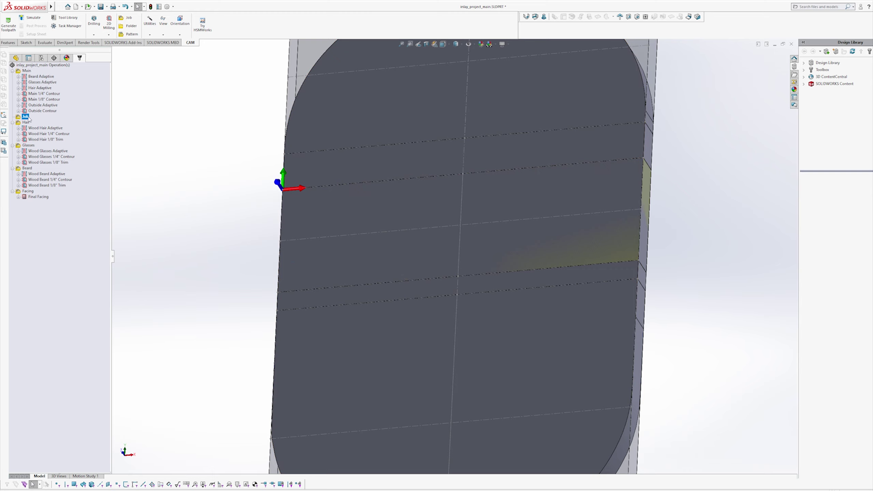
{"action": "key", "text": "Delete"}
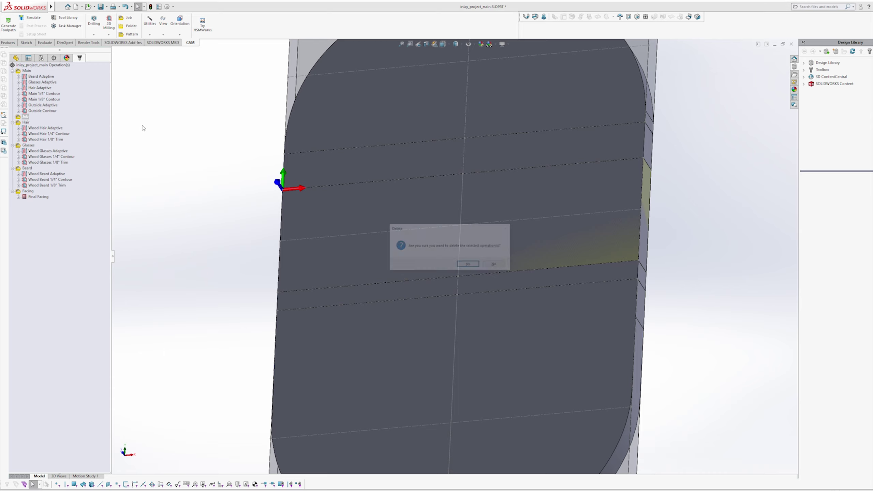
{"action": "left_click", "coordinate": [469, 265]}
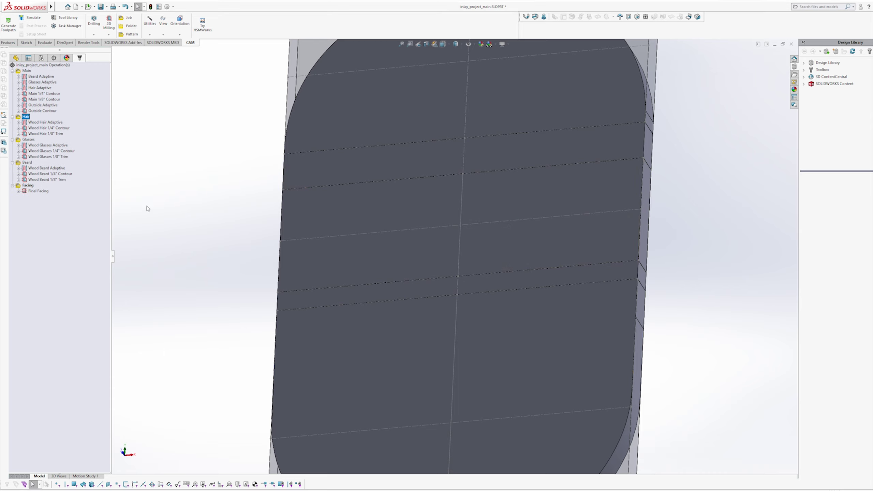
- Compare the stock and work origin of the Main job with those of the Hair job on the whole plate
{"action": "left_click", "coordinate": [27, 71]}
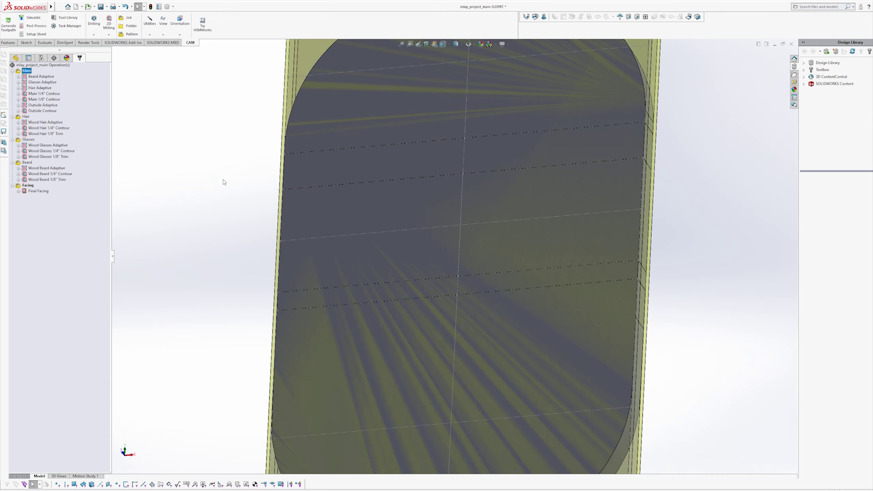
{"action": "key", "text": "f"}
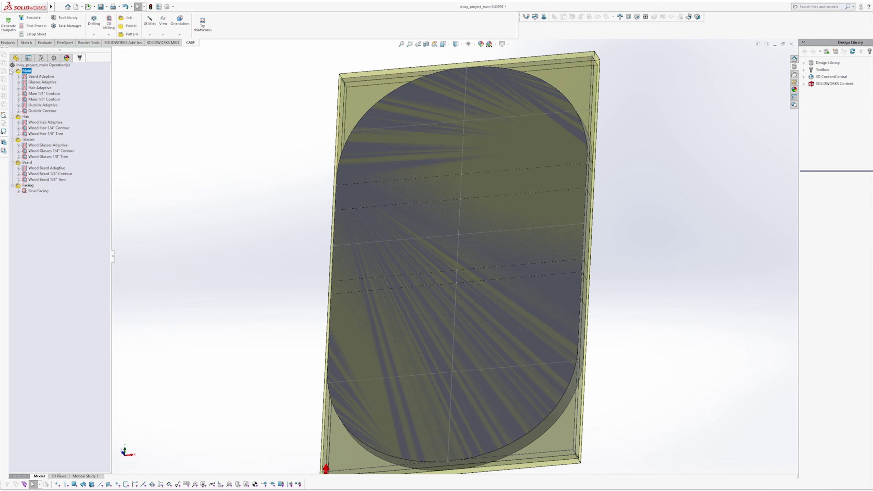
{"action": "left_click", "coordinate": [24, 117]}
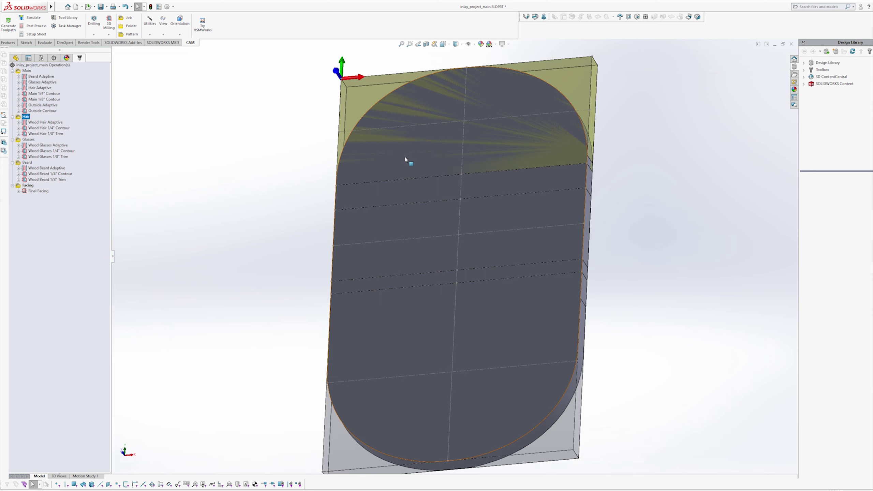
{"action": "middle_click_drag", "start_coordinate": [552, 159], "coordinate": [345, 114]}
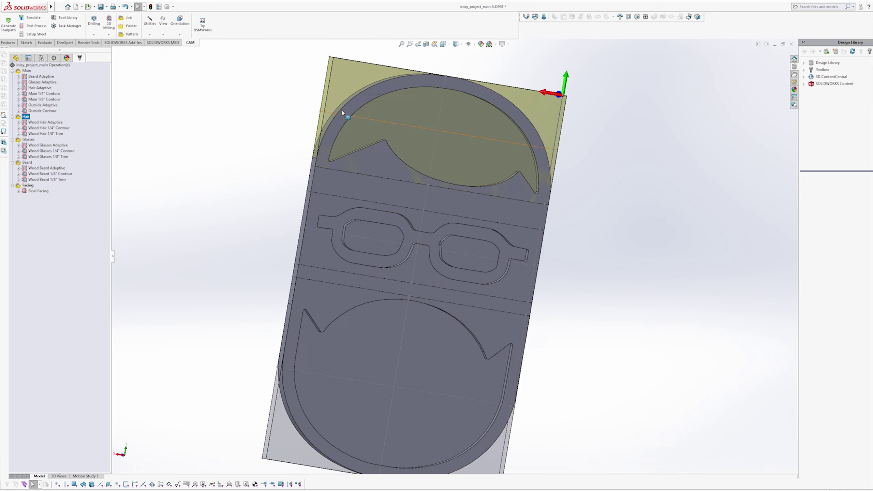
{"action": "middle_click_drag", "start_coordinate": [329, 160], "coordinate": [315, 148]}
- Review the Glasses, Beard and Facing jobs' setups and the Final Facing toolpath, and return to the part's feature list
{"action": "left_click", "coordinate": [20, 140]}
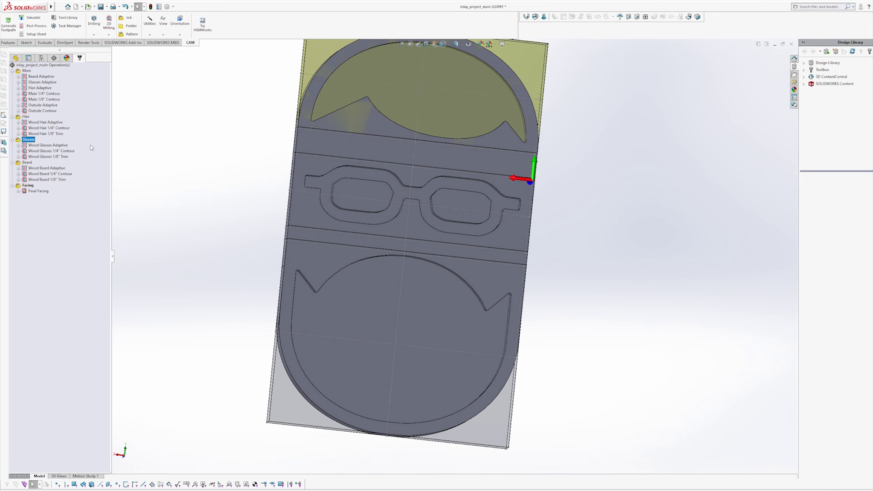
{"action": "left_click", "coordinate": [27, 163]}
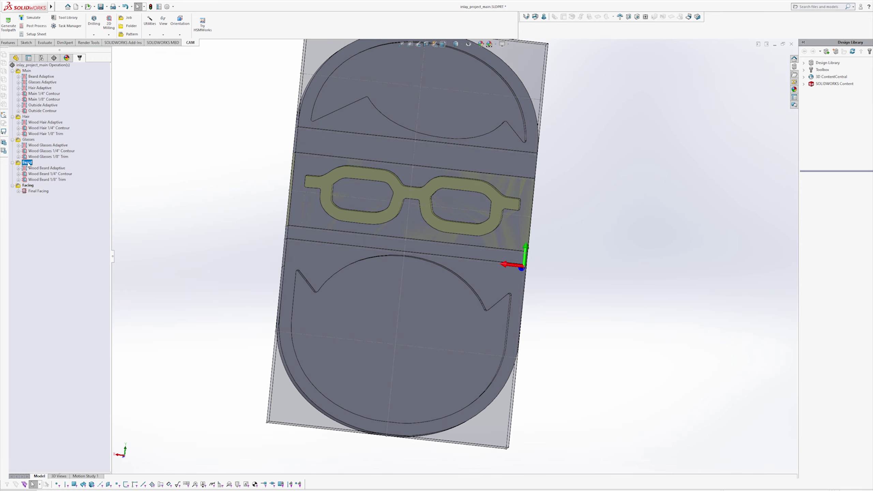
{"action": "left_click", "coordinate": [24, 186]}
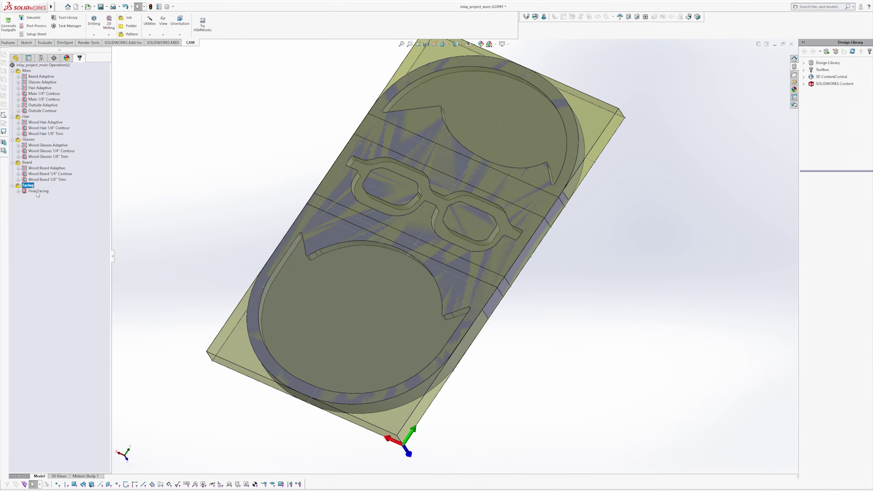
{"action": "left_click", "coordinate": [38, 192]}
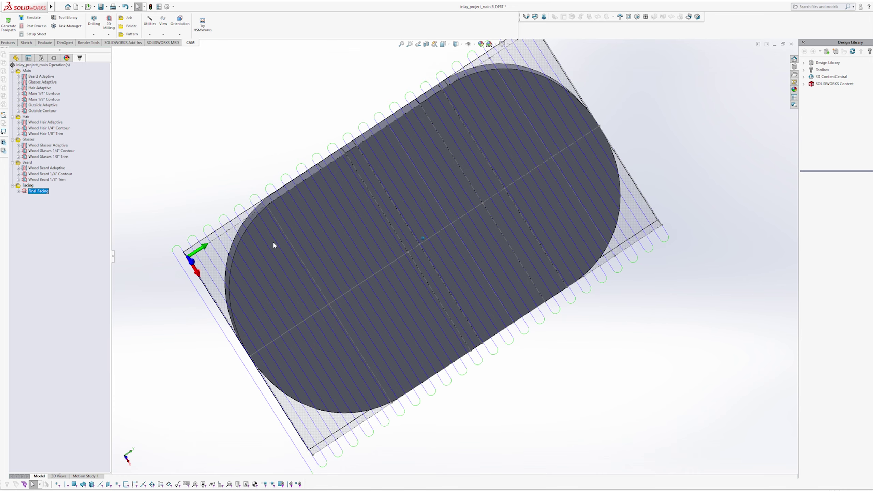
{"action": "left_click", "coordinate": [258, 176]}
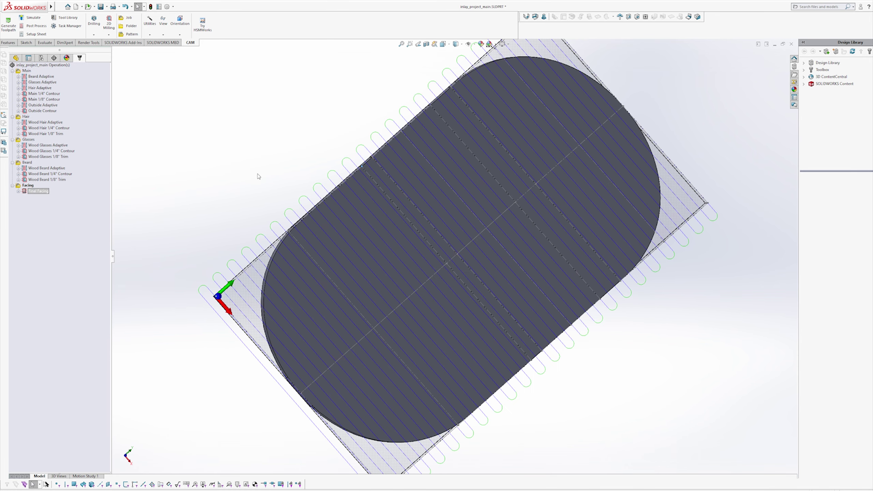
{"action": "left_click", "coordinate": [15, 58]}
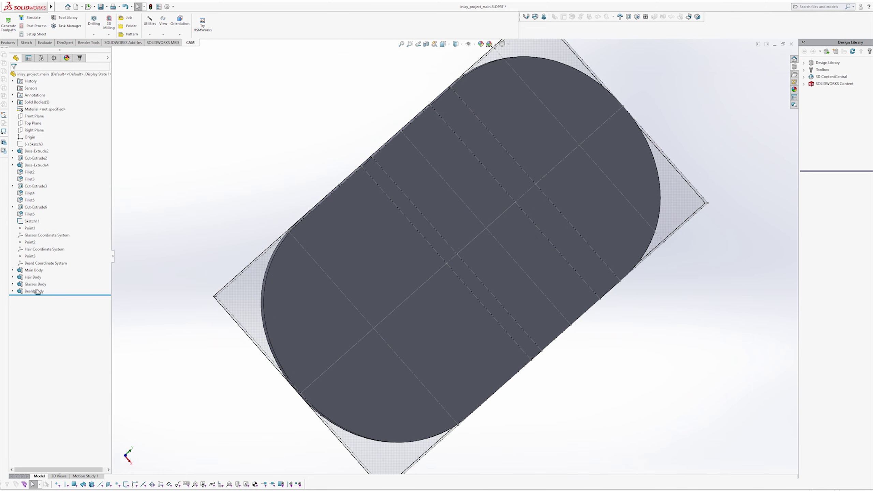
- Open the Main job's settings and review its work coordinate system, including the Z and Y axis edges and the reversed Z axis
{"action": "left_click", "coordinate": [80, 58]}
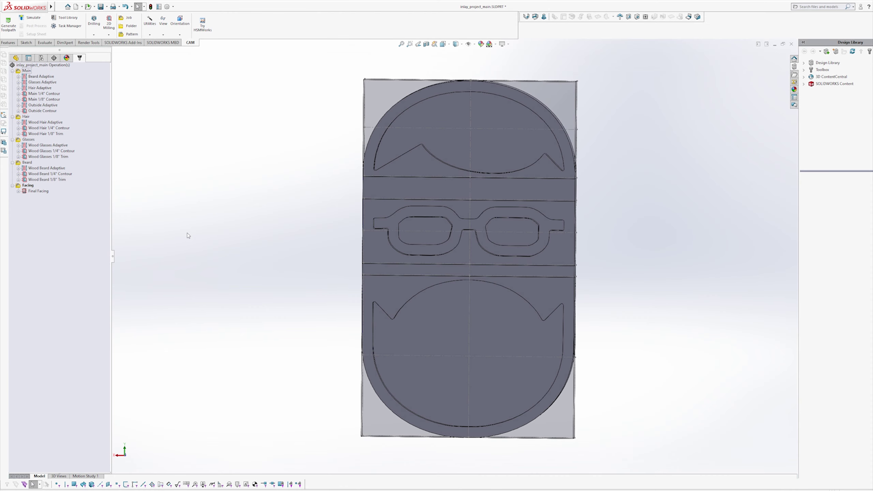
{"action": "left_click", "coordinate": [26, 71]}
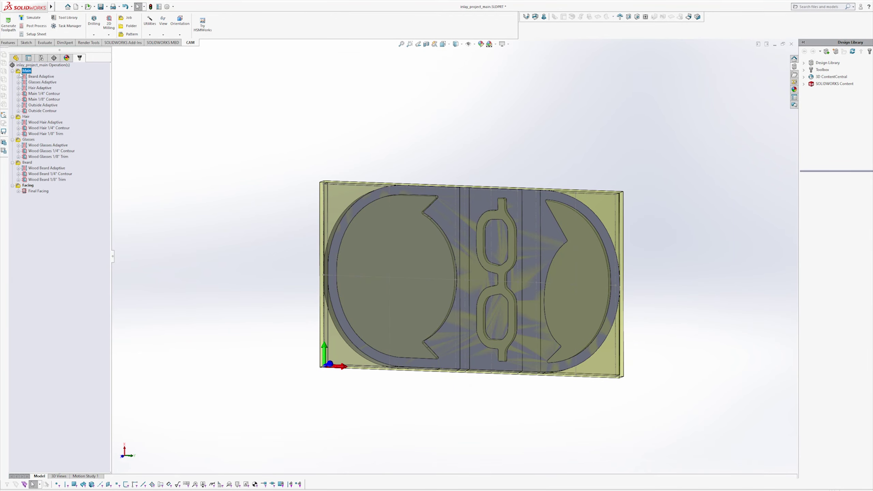
{"action": "right_click", "coordinate": [28, 71]}
{"action": "left_click", "coordinate": [35, 75]}
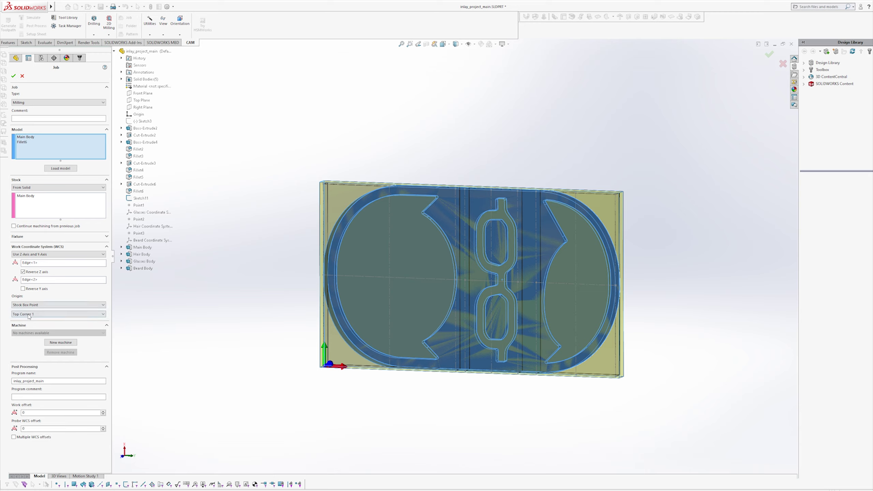
{"action": "mouse_move", "coordinate": [21, 257]}
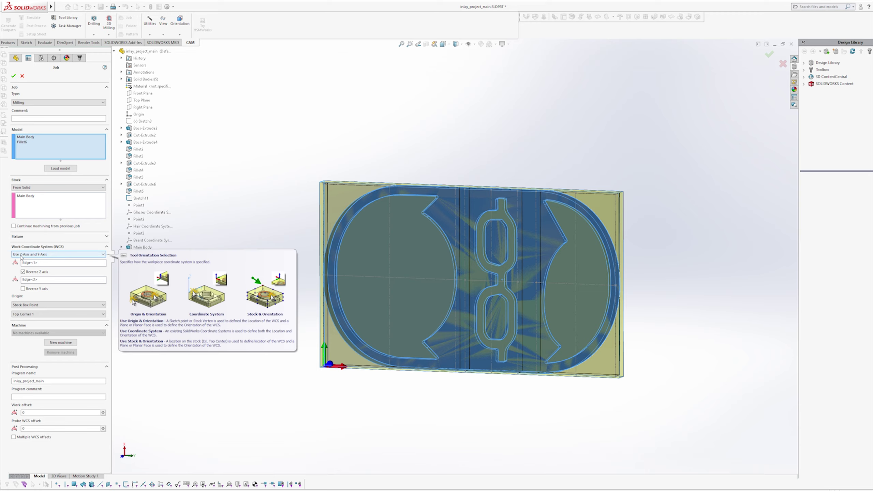
{"action": "middle_click_drag", "start_coordinate": [348, 398], "coordinate": [359, 350]}
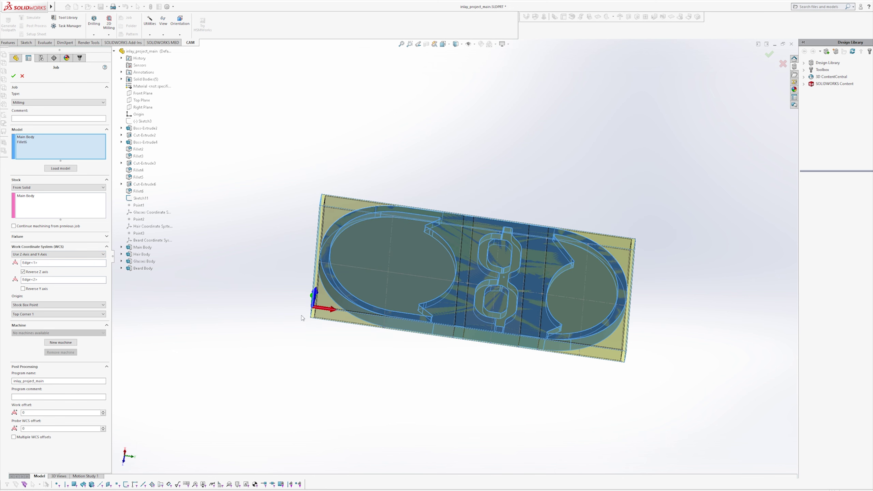
{"action": "left_click", "coordinate": [31, 281]}
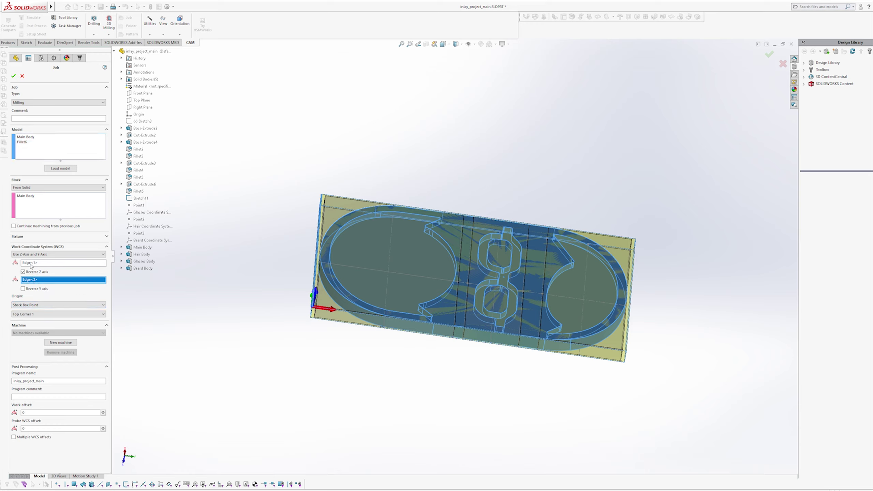
{"action": "left_click", "coordinate": [31, 265]}
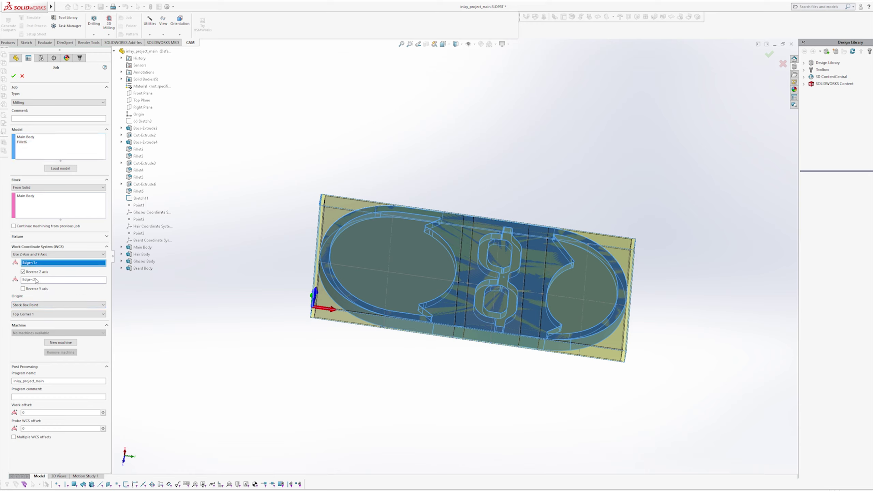
{"action": "left_click", "coordinate": [23, 271]}
{"action": "left_click", "coordinate": [25, 272]}
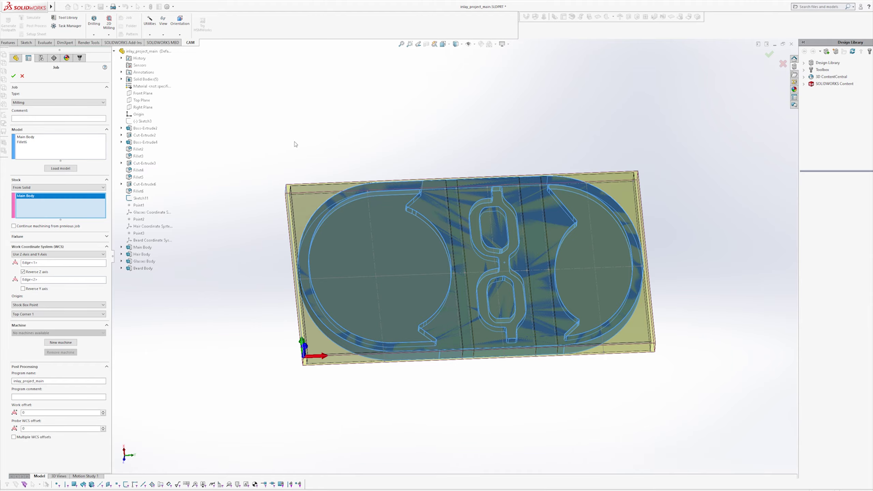
- Examine the Main job's stock margin around the plate and its corner origin in a face-on view, and accept the job
{"action": "key", "text": "space"}
{"action": "left_click", "coordinate": [331, 270]}
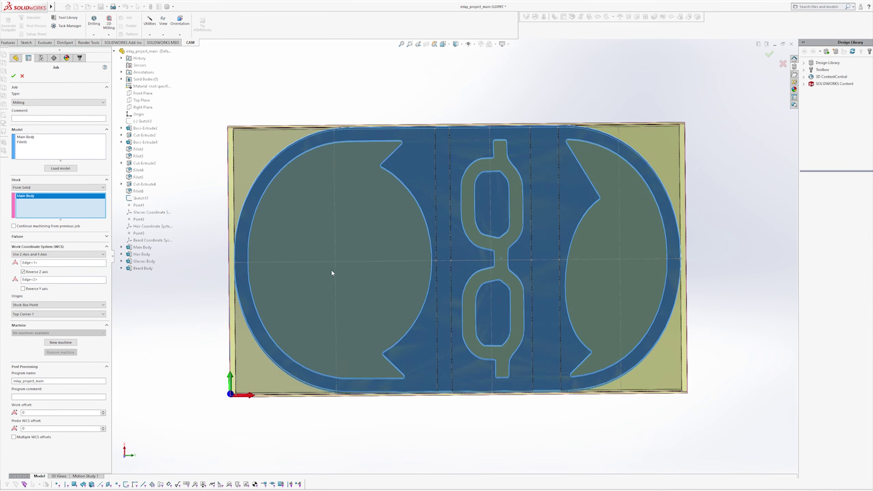
{"action": "scroll", "coordinate": [390, 117], "scroll_direction": "down", "scroll_amount": 4}
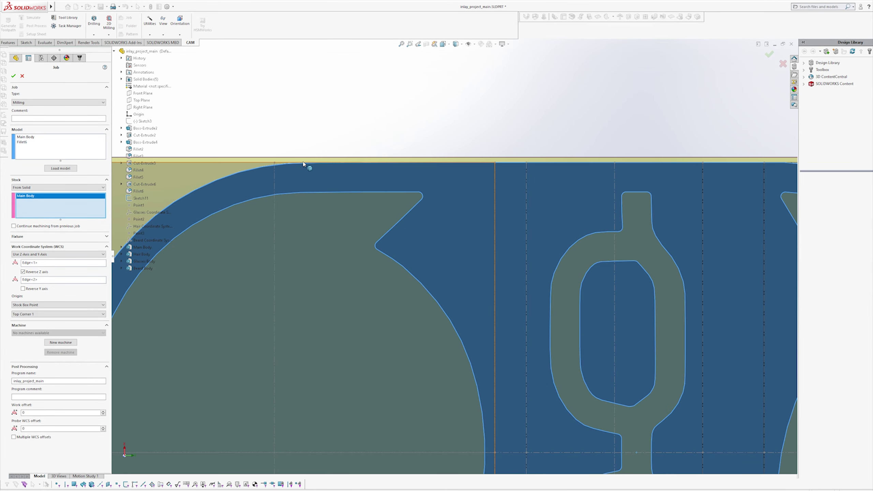
{"action": "scroll", "coordinate": [449, 366], "scroll_direction": "up", "scroll_amount": 5}
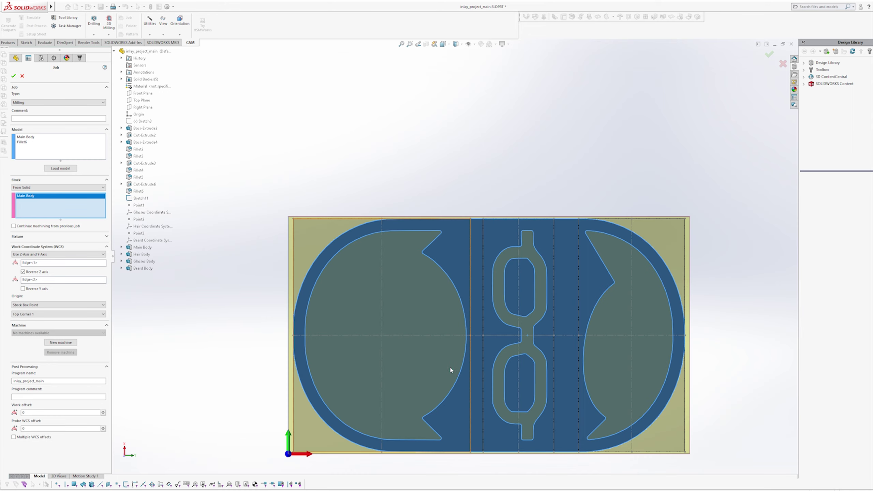
{"action": "scroll", "coordinate": [461, 416], "scroll_direction": "down", "scroll_amount": 6}
{"action": "scroll", "coordinate": [346, 365], "scroll_direction": "up", "scroll_amount": 2}
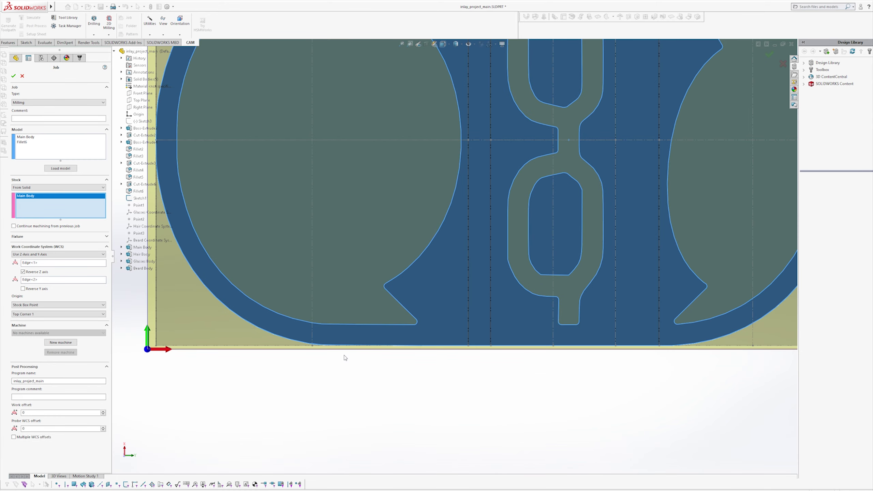
{"action": "scroll", "coordinate": [363, 351], "scroll_direction": "up", "scroll_amount": 3}
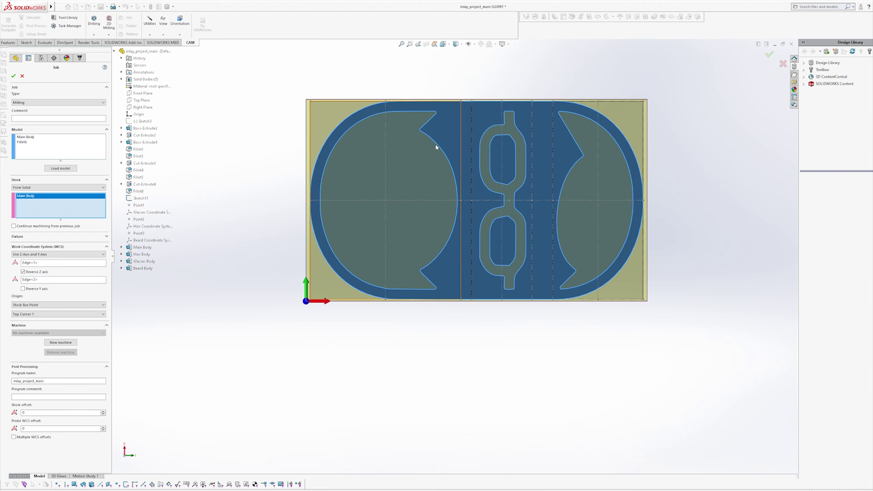
{"action": "scroll", "coordinate": [435, 142], "scroll_direction": "down", "scroll_amount": 2}
{"action": "scroll", "coordinate": [436, 147], "scroll_direction": "up", "scroll_amount": 2}
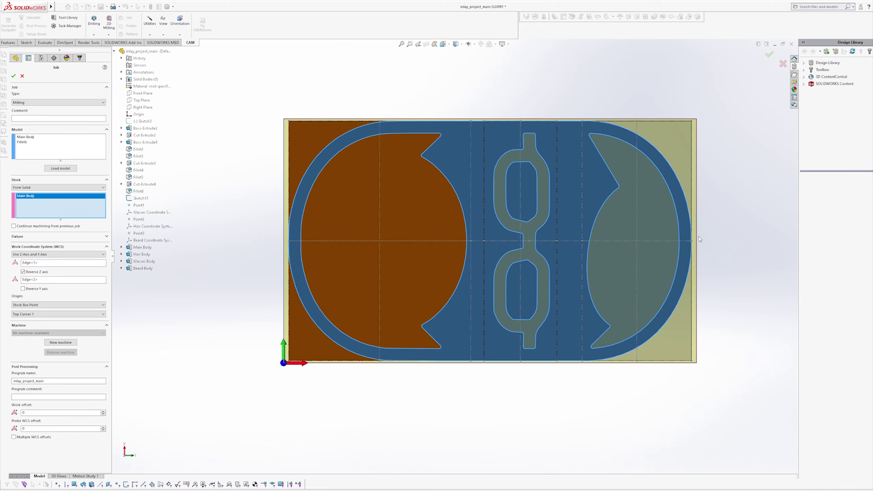
{"action": "left_click", "coordinate": [13, 76]}
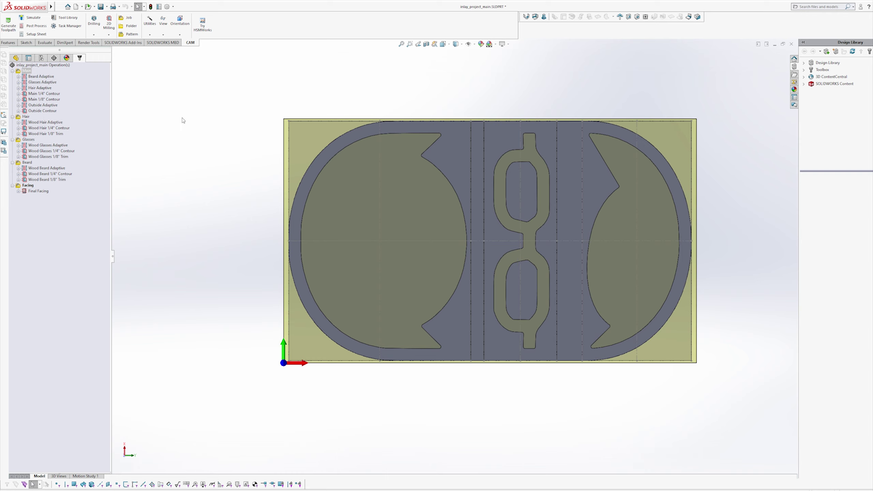
- Inspect the Beard Adaptive toolpath in the beard pocket, and open the operation to review its tool, feeds and speeds
{"action": "left_click", "coordinate": [44, 77]}
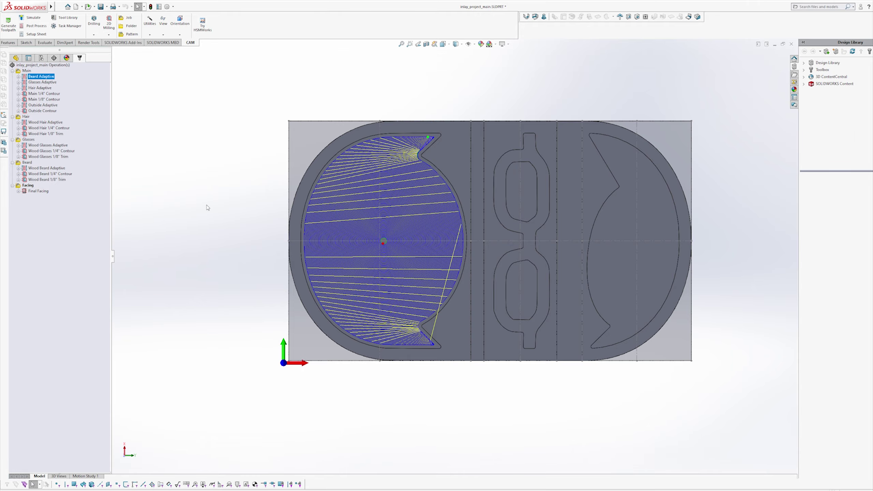
{"action": "middle_click_drag", "start_coordinate": [207, 205], "coordinate": [225, 196]}
{"action": "scroll", "coordinate": [405, 231], "scroll_direction": "down", "scroll_amount": 5}
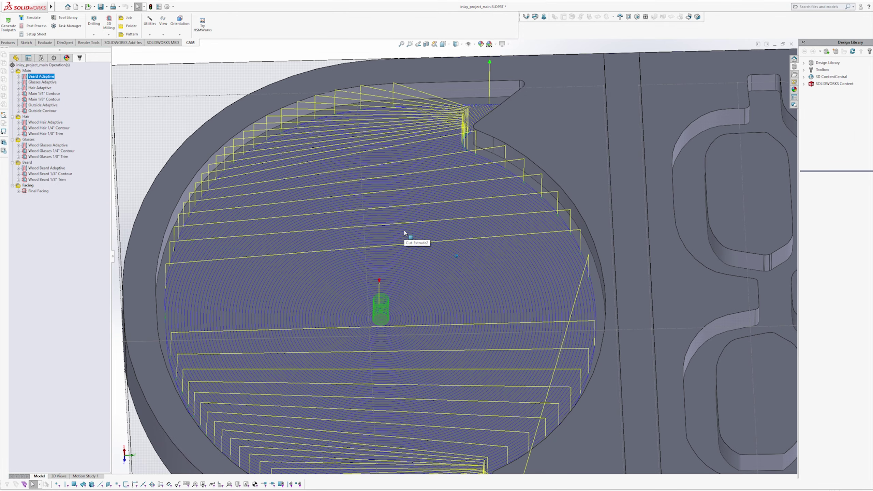
{"action": "middle_click_drag", "start_coordinate": [398, 283], "coordinate": [391, 290]}
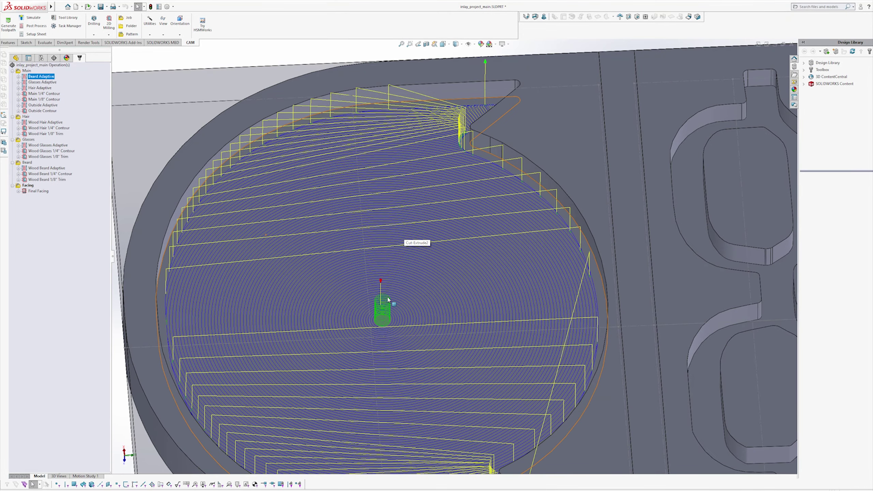
{"action": "right_click", "coordinate": [37, 77]}
{"action": "left_click", "coordinate": [50, 82]}
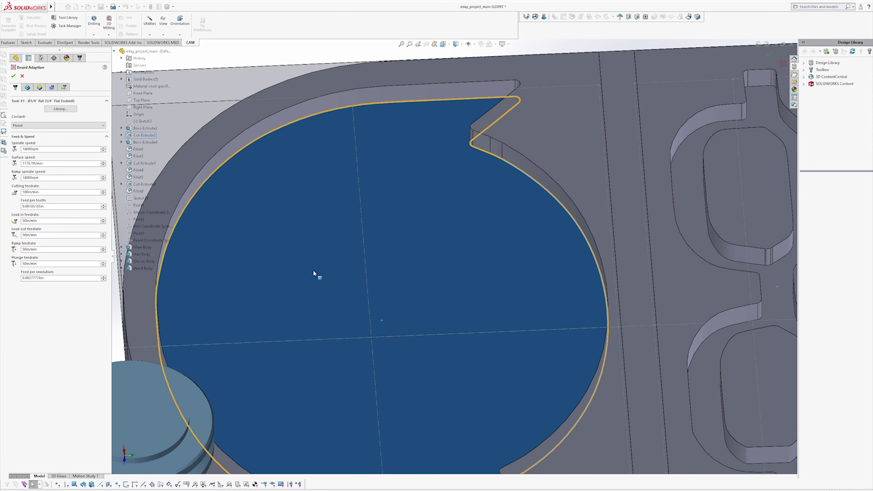
{"action": "scroll", "coordinate": [313, 273], "scroll_direction": "up", "scroll_amount": 4}
{"action": "scroll", "coordinate": [344, 278], "scroll_direction": "down", "scroll_amount": 1}
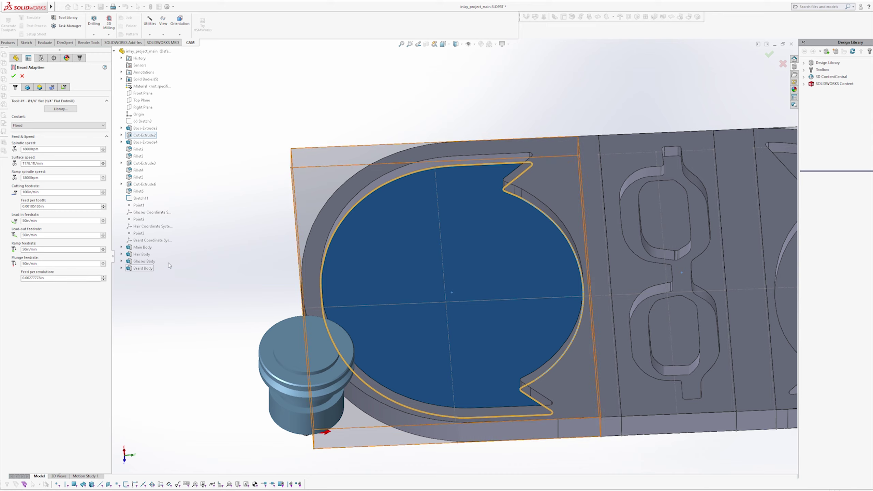
- Remove the beard pocket floor from Beard Adaptive's stock contours and select the same face again
{"action": "left_click", "coordinate": [30, 88]}
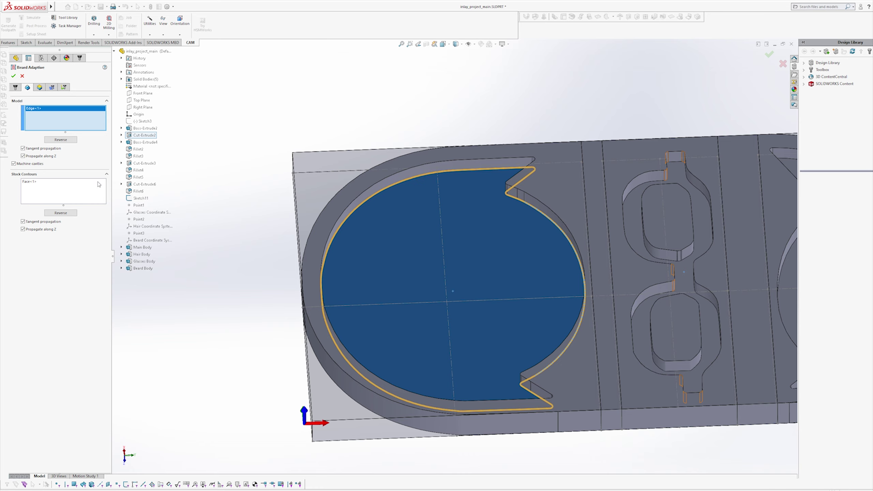
{"action": "left_click", "coordinate": [36, 183]}
{"action": "left_click", "coordinate": [456, 290]}
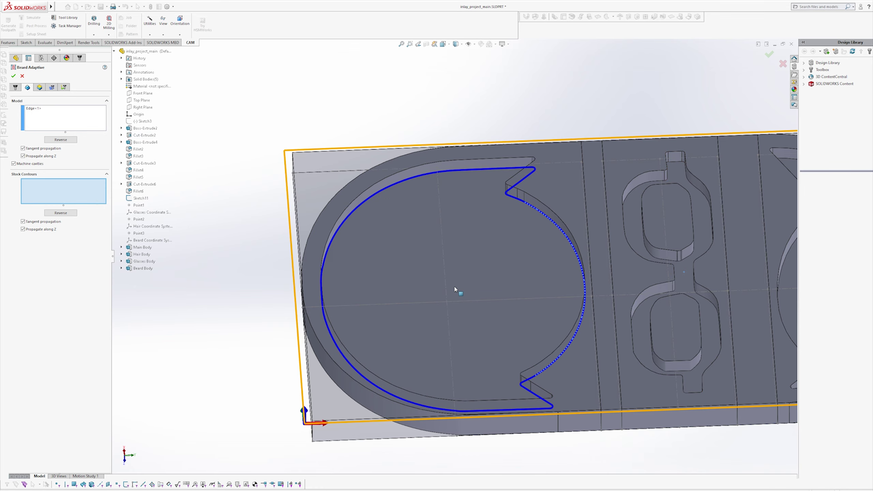
{"action": "left_click", "coordinate": [448, 235]}
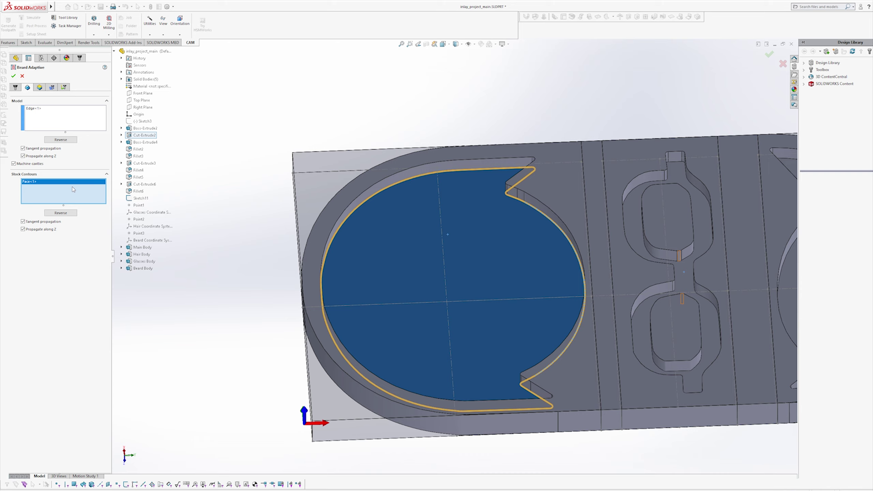
- Try the plate's top face as the stock contour, switch back to the beard pocket floor, and check the Machine cavities option
{"action": "left_click", "coordinate": [423, 213]}
{"action": "left_click", "coordinate": [549, 188]}
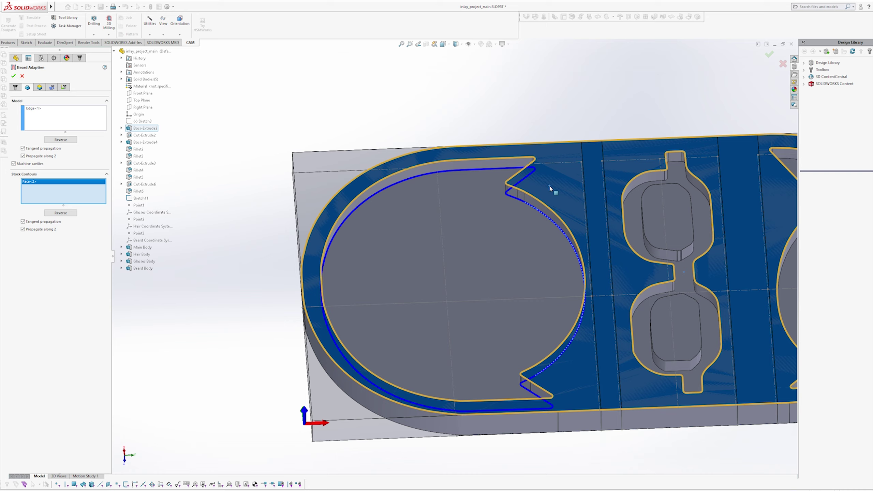
{"action": "left_click", "coordinate": [557, 190]}
{"action": "left_click", "coordinate": [454, 253]}
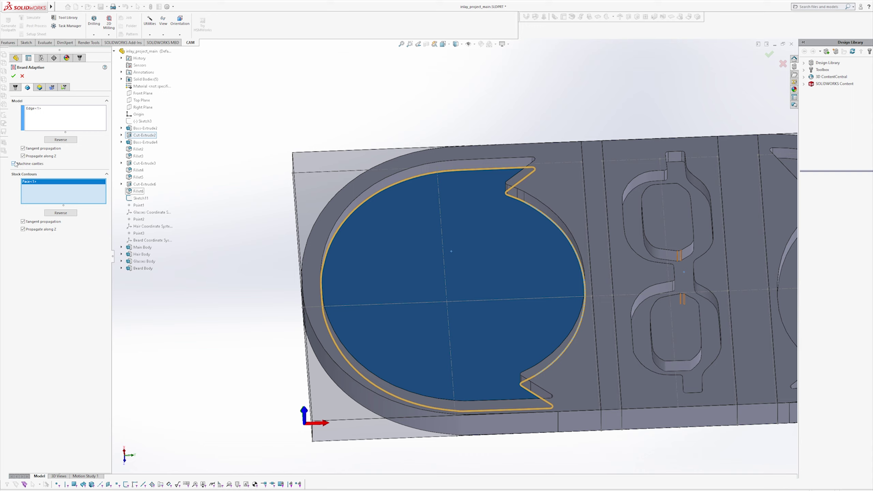
{"action": "mouse_move", "coordinate": [40, 165]}
{"action": "left_click", "coordinate": [20, 163]}
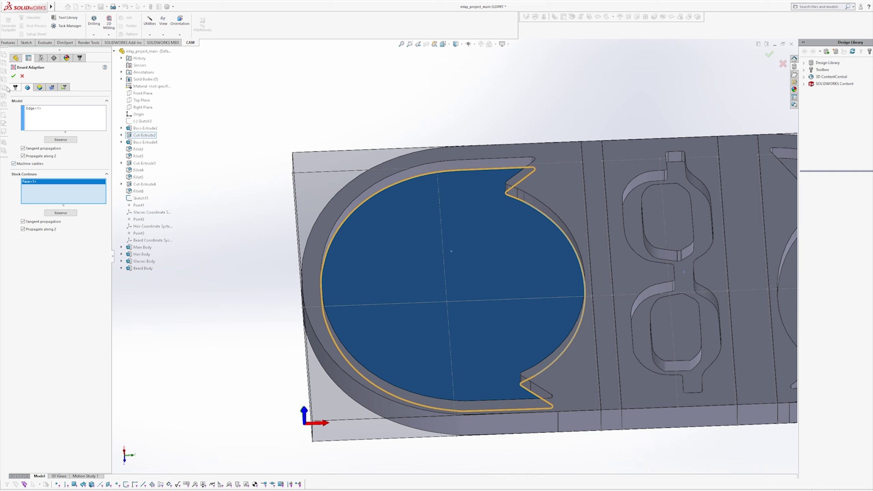
- Try a negative bottom height offset from the contour for Beard Adaptive, and set the offset back to 0 in
{"action": "left_click", "coordinate": [39, 87]}
{"action": "double_click", "coordinate": [36, 202]}
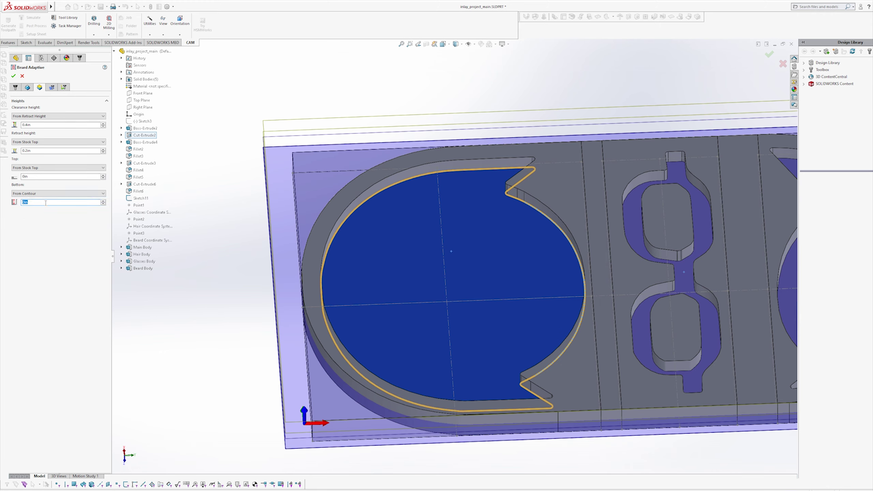
{"action": "type", "text": "-0.05"}
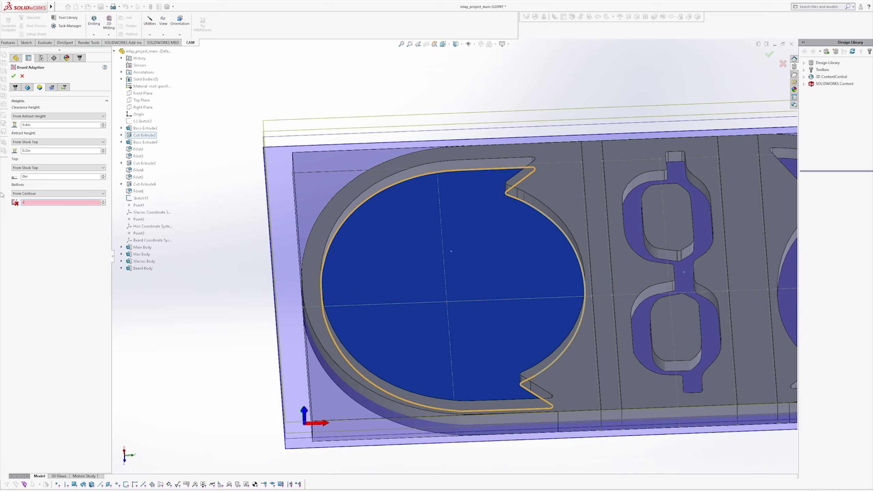
{"action": "double_click", "coordinate": [46, 202]}
{"action": "type", "text": "0in"}
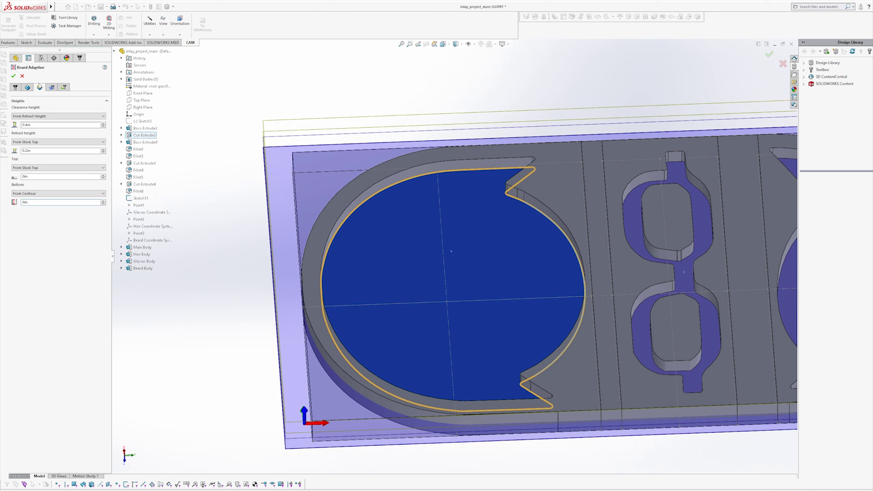
- Check the adaptive clearing's optimal load, and try multiple depths before switching the option off again
{"action": "left_click", "coordinate": [52, 87]}
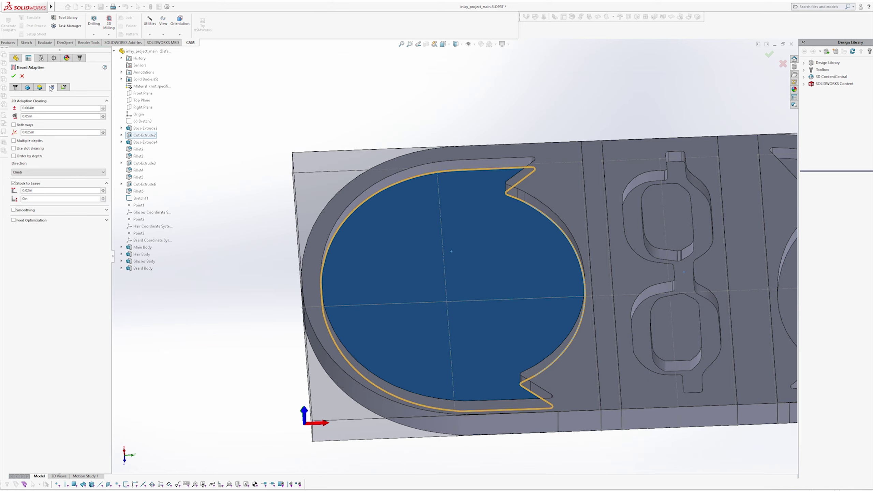
{"action": "double_click", "coordinate": [32, 117]}
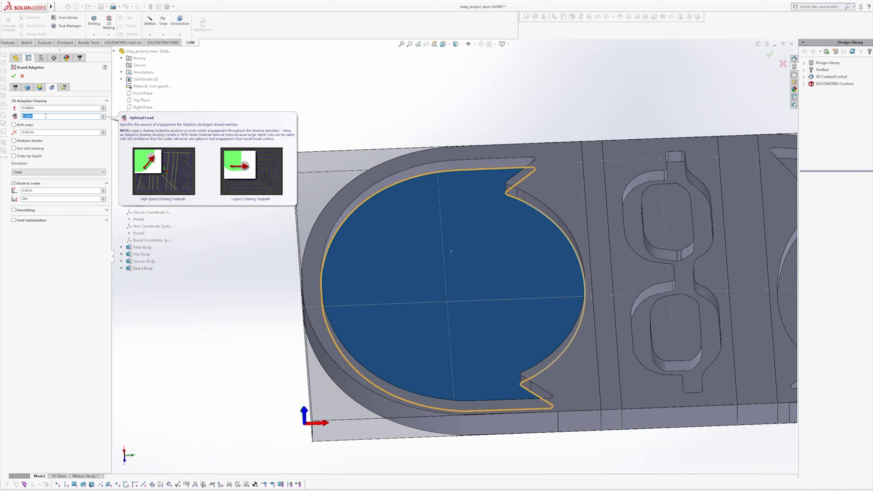
{"action": "left_click", "coordinate": [57, 265]}
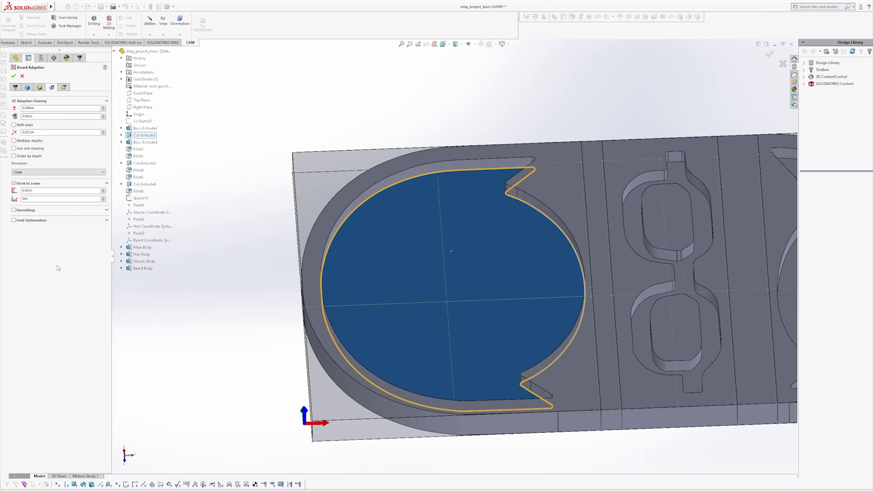
{"action": "left_click", "coordinate": [14, 141]}
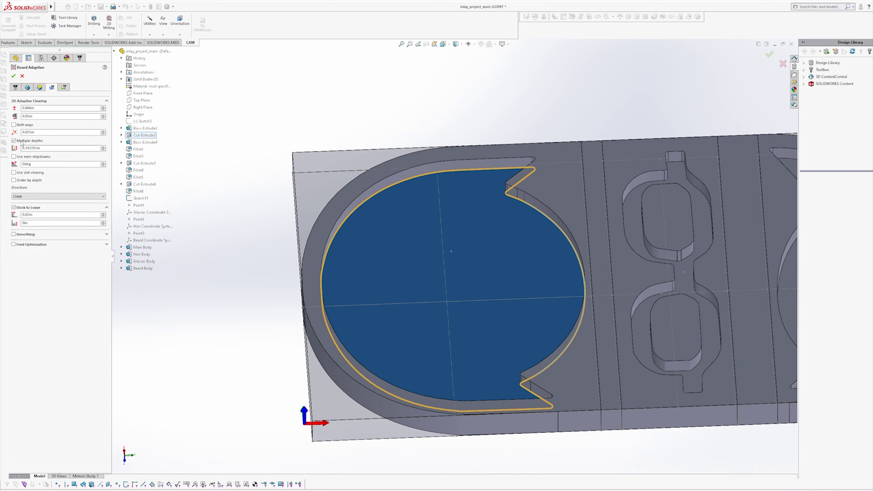
{"action": "left_click", "coordinate": [21, 140]}
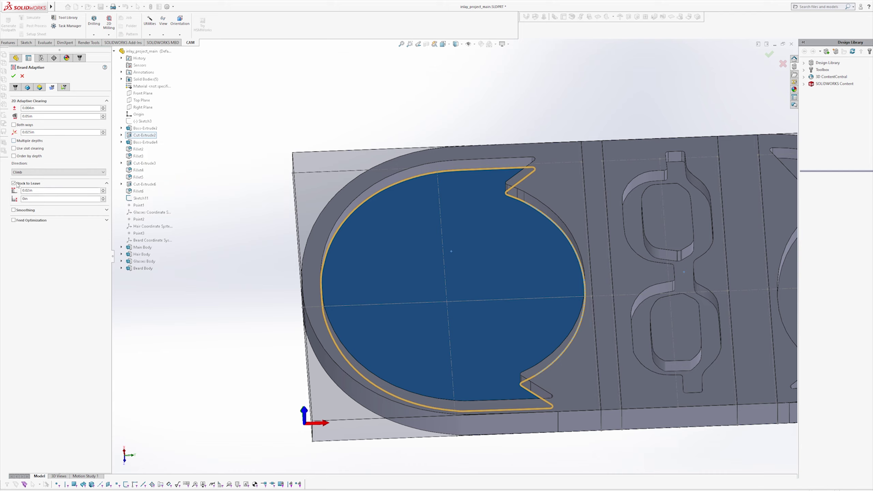
- Review the radial and axial stock to leave for Beard Adaptive, and accept the operation
{"action": "double_click", "coordinate": [39, 190]}
{"action": "key", "text": "Tab"}
{"action": "left_click", "coordinate": [64, 271]}
{"action": "left_click", "coordinate": [14, 76]}
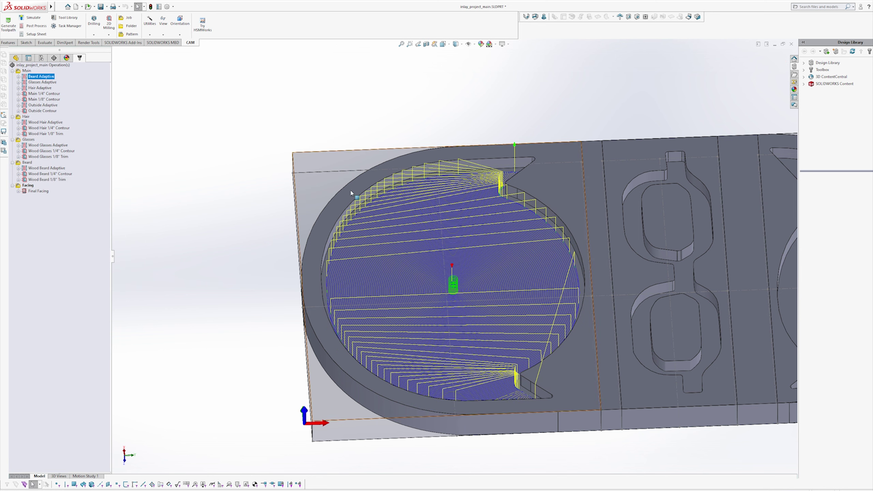
- Examine the toolpath of Glasses Adaptive in the glasses pocket, followed by the toolpath of Hair Adaptive in the hair pocket
{"action": "left_click", "coordinate": [43, 82]}
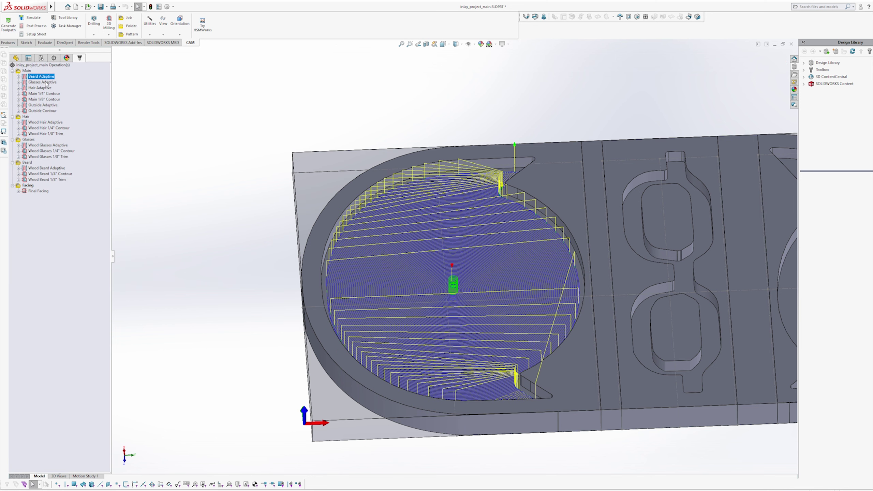
{"action": "scroll", "coordinate": [625, 242], "scroll_direction": "down", "scroll_amount": 1}
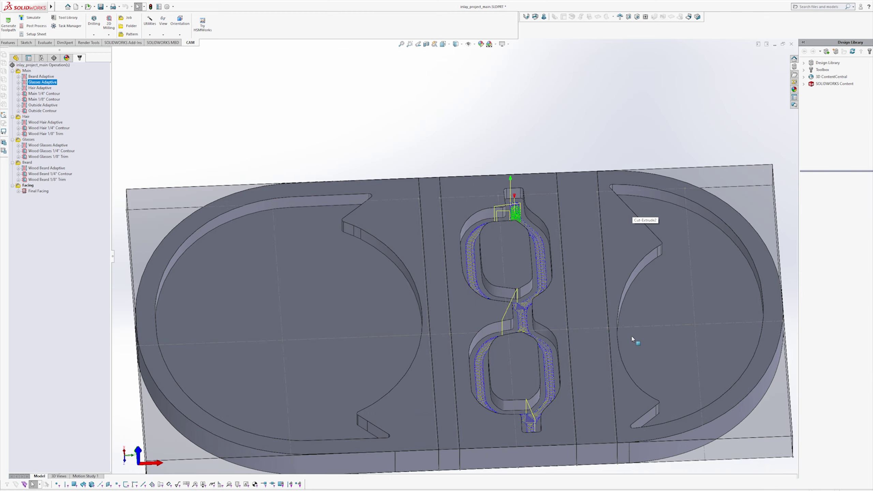
{"action": "scroll", "coordinate": [634, 340], "scroll_direction": "up", "scroll_amount": 1}
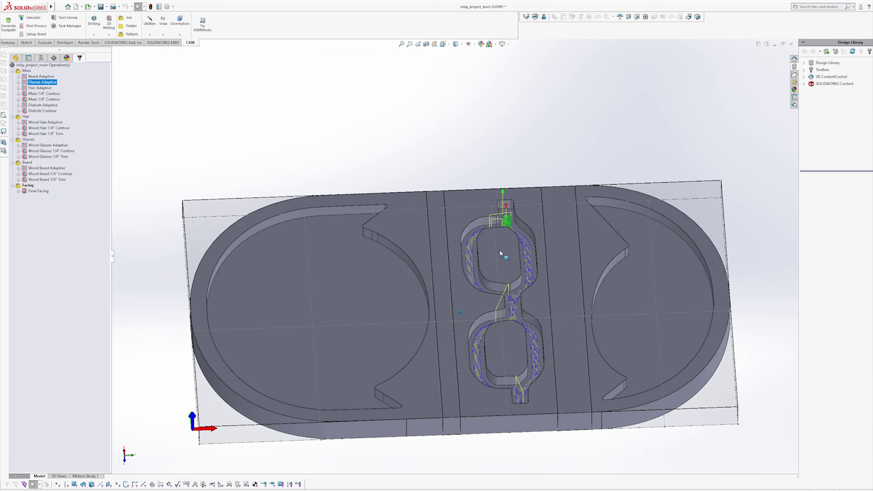
{"action": "scroll", "coordinate": [468, 236], "scroll_direction": "down", "scroll_amount": 8}
{"action": "middle_click_drag", "start_coordinate": [467, 236], "coordinate": [476, 278]}
{"action": "key", "text": "f"}
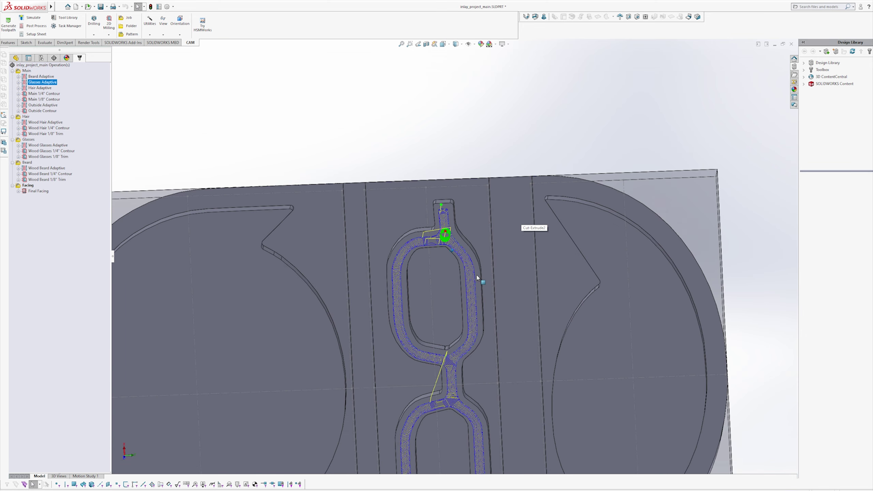
{"action": "left_click", "coordinate": [48, 88]}
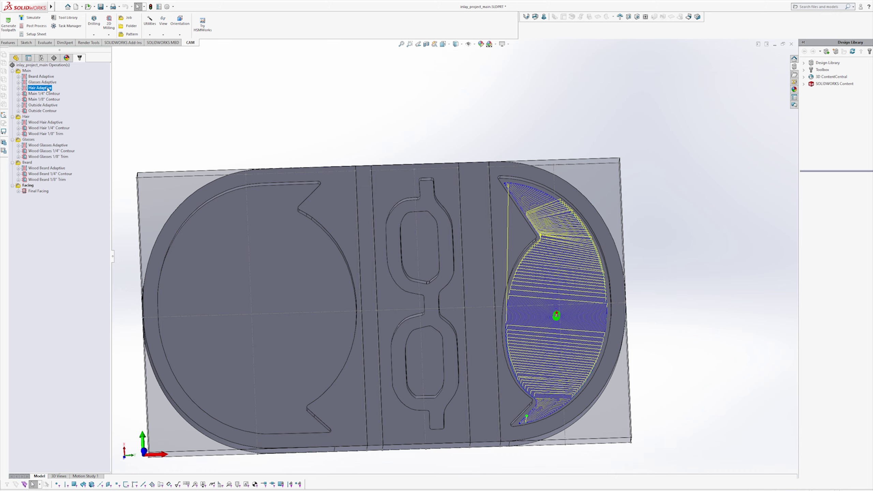
{"action": "middle_click_drag", "start_coordinate": [253, 138], "coordinate": [254, 139], "text": "ctrl"}
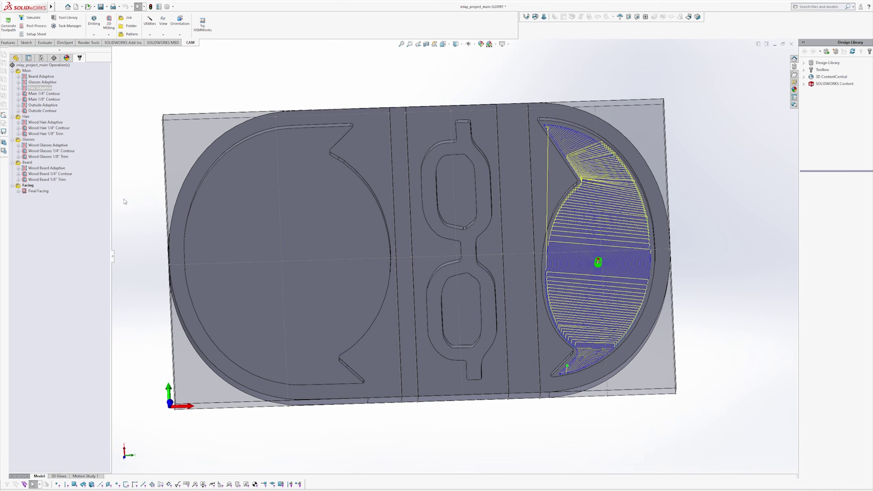
- Simulate the Beard Adaptive, Glasses Adaptive and Hair Adaptive operations together, looking straight onto the pocket side of the part
{"action": "left_click", "coordinate": [40, 76]}
{"action": "left_click", "coordinate": [42, 82], "text": "ctrl"}
{"action": "left_click", "coordinate": [44, 88], "text": "ctrl"}
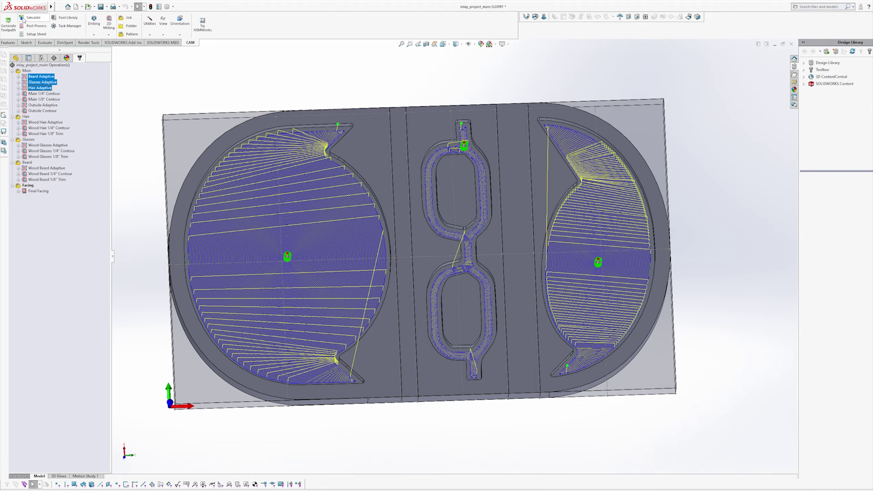
{"action": "left_click", "coordinate": [23, 19]}
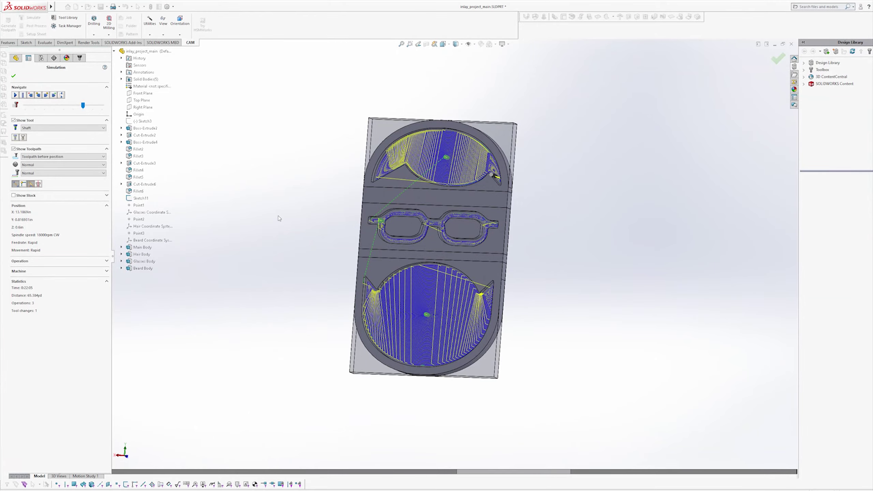
{"action": "key", "text": "space"}
{"action": "left_click", "coordinate": [454, 241]}
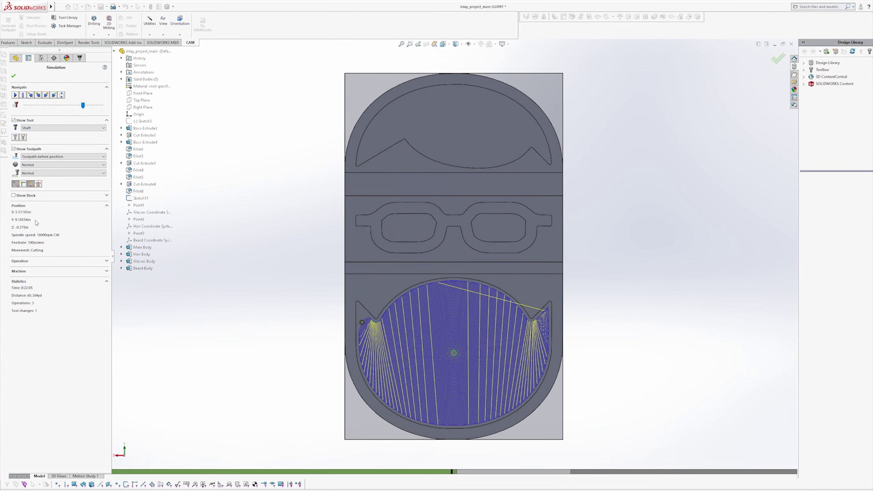
{"action": "left_click", "coordinate": [13, 195]}
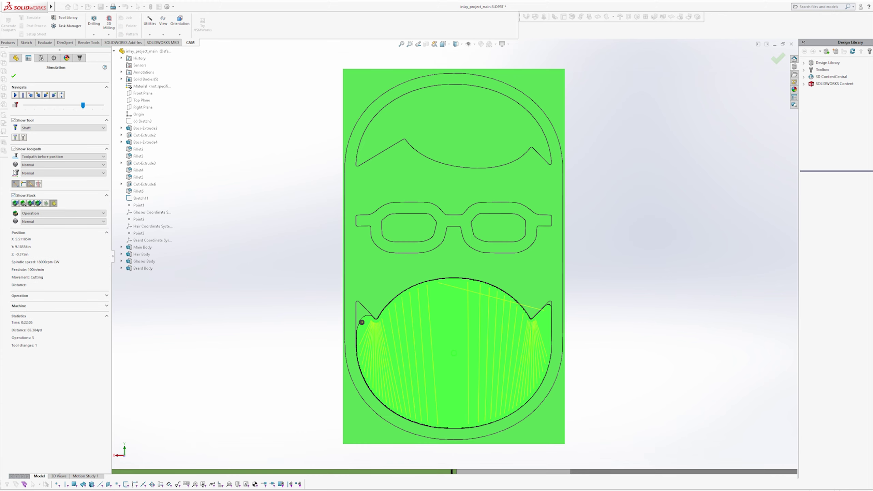
{"action": "left_click", "coordinate": [13, 149]}
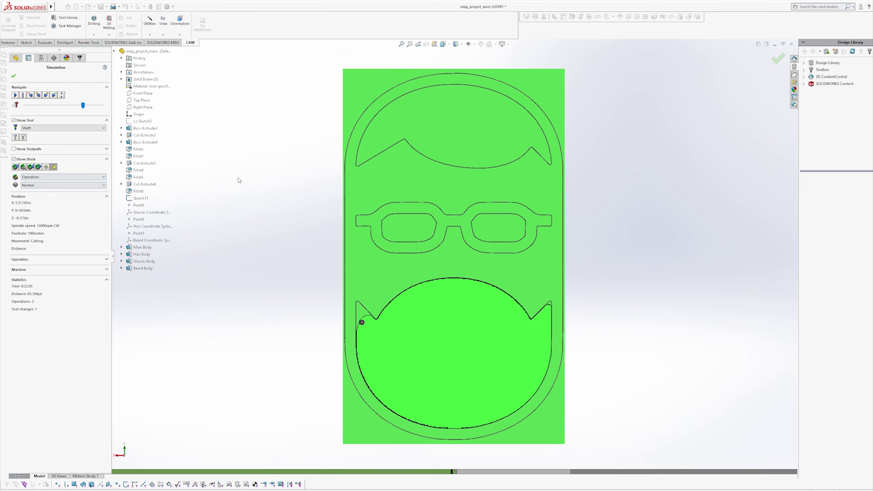
{"action": "left_click", "coordinate": [13, 76]}
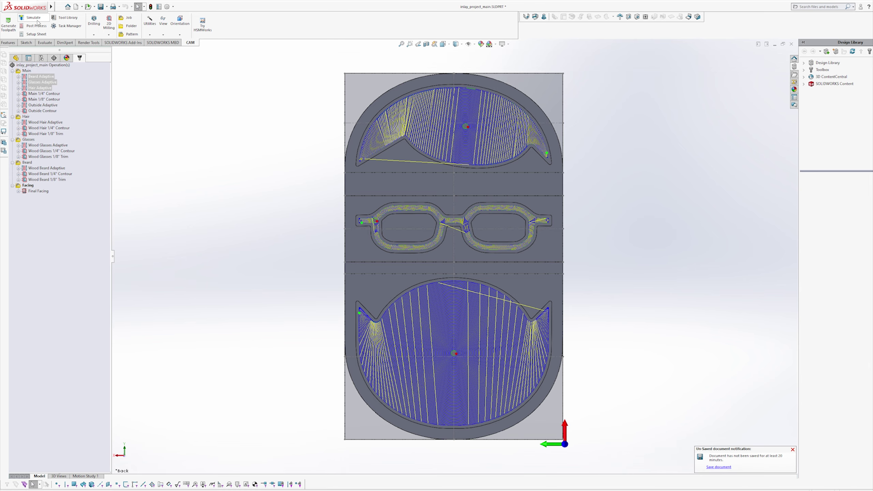
- Simulate the three adaptive operations with the toolpath hidden and the stock shown transparent at Very good quality
{"action": "left_click", "coordinate": [32, 18]}
{"action": "left_click", "coordinate": [13, 195]}
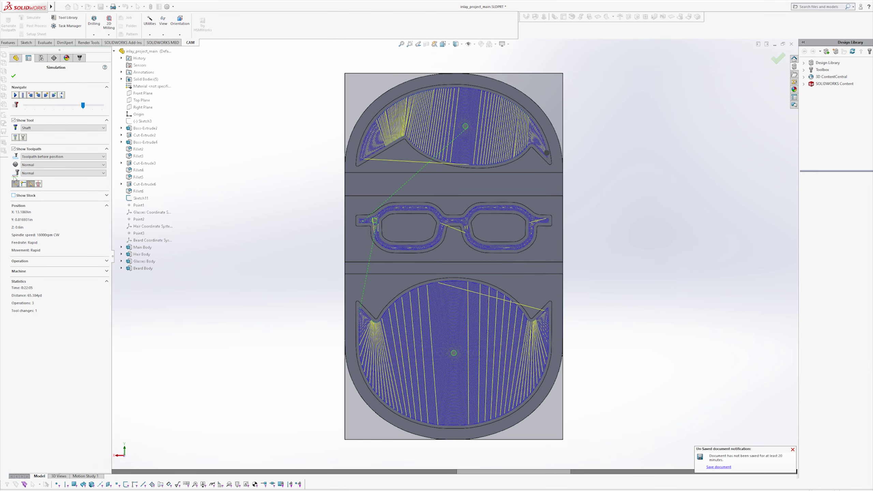
{"action": "left_click", "coordinate": [14, 150]}
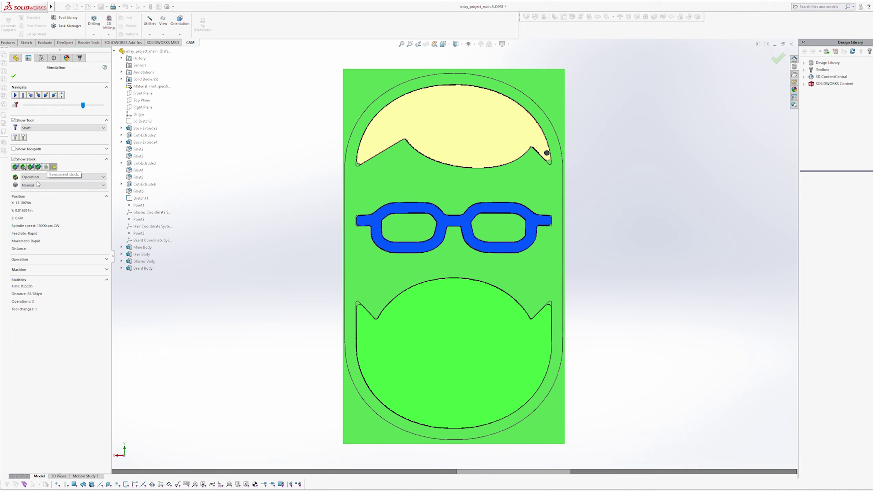
{"action": "left_click", "coordinate": [48, 167]}
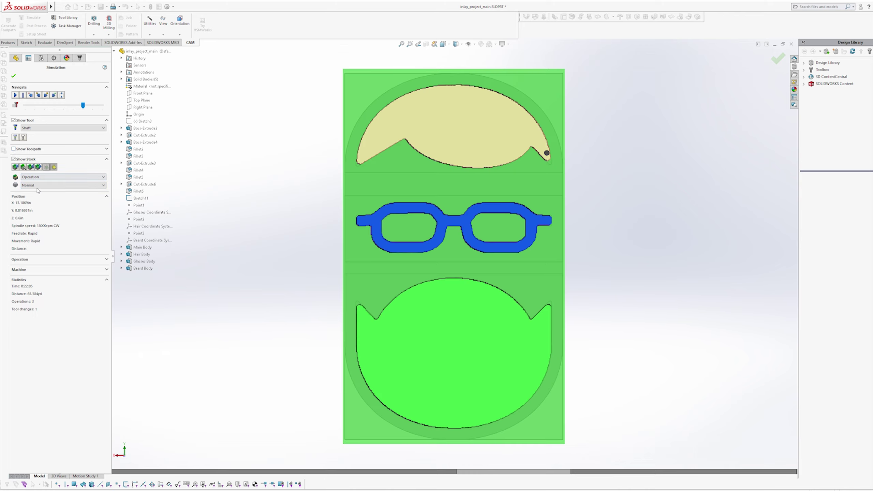
{"action": "left_click", "coordinate": [62, 185]}
{"action": "left_click", "coordinate": [51, 208]}
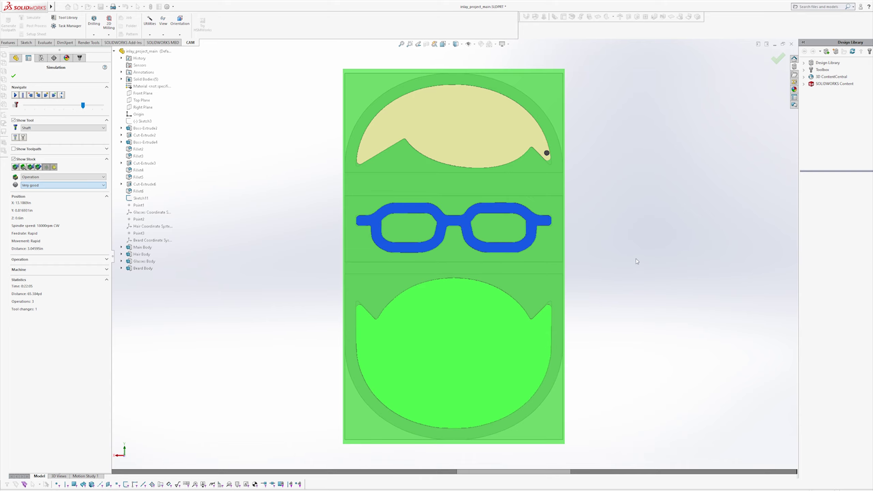
- Examine the walls and tight corners of the simulated beard, glasses and hair pockets, and close the simulation
{"action": "middle_click_drag", "start_coordinate": [646, 259], "coordinate": [643, 256]}
{"action": "scroll", "coordinate": [476, 300], "scroll_direction": "down", "scroll_amount": 4}
{"action": "scroll", "coordinate": [477, 302], "scroll_direction": "down", "scroll_amount": 2}
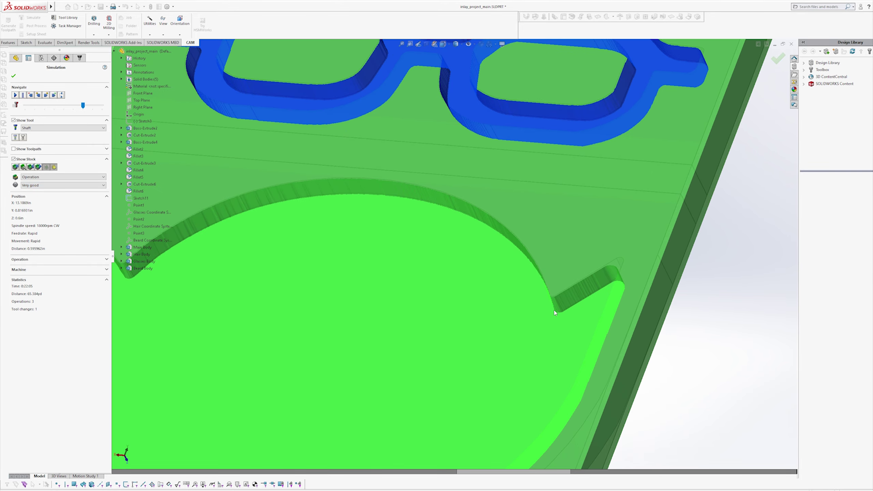
{"action": "scroll", "coordinate": [391, 207], "scroll_direction": "down", "scroll_amount": 1}
{"action": "scroll", "coordinate": [392, 208], "scroll_direction": "up", "scroll_amount": 3}
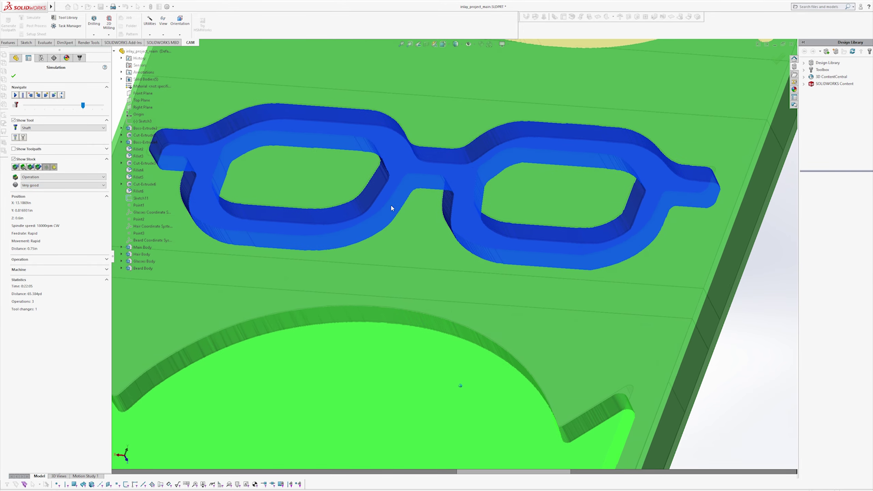
{"action": "scroll", "coordinate": [453, 196], "scroll_direction": "down", "scroll_amount": 1}
{"action": "scroll", "coordinate": [502, 206], "scroll_direction": "down", "scroll_amount": 3}
{"action": "scroll", "coordinate": [501, 206], "scroll_direction": "up", "scroll_amount": 4}
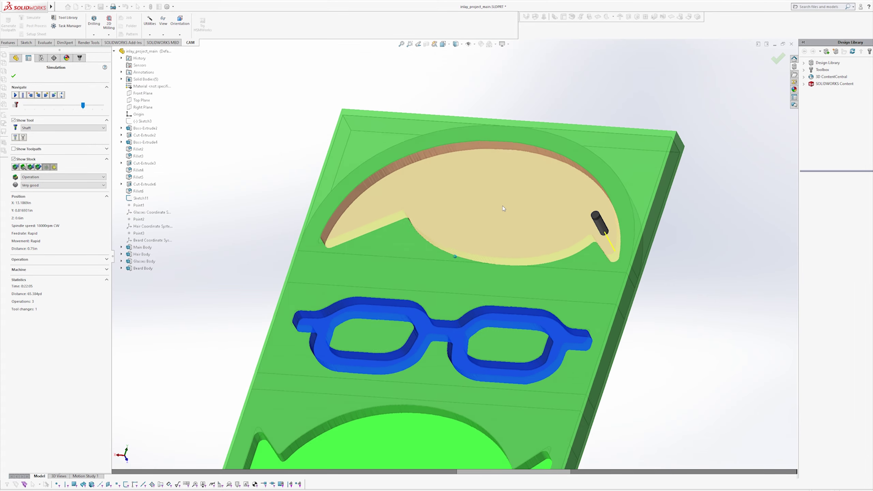
{"action": "scroll", "coordinate": [254, 374], "scroll_direction": "down", "scroll_amount": 6}
{"action": "middle_click_drag", "start_coordinate": [250, 366], "coordinate": [276, 299]}
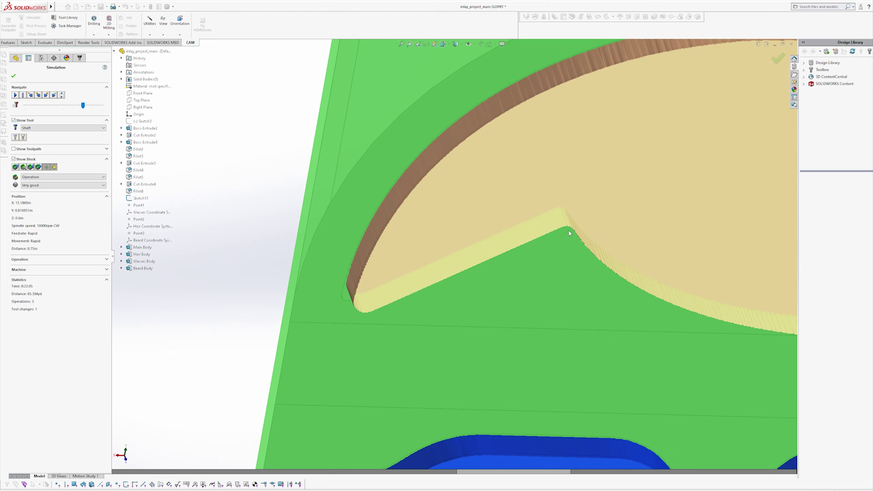
{"action": "scroll", "coordinate": [569, 233], "scroll_direction": "up", "scroll_amount": 10}
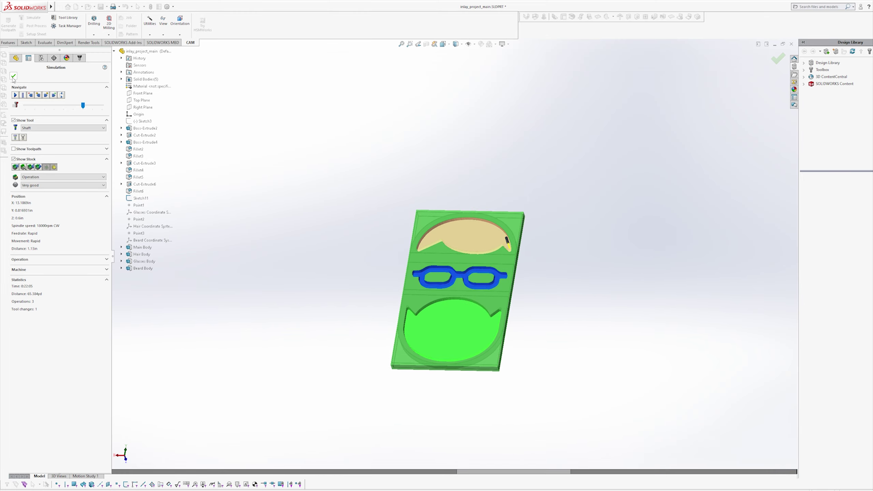
{"action": "left_click", "coordinate": [13, 77]}
- Examine the Main 1/4" Contour toolpath around the walls of the hair, glasses and beard pockets
{"action": "left_click", "coordinate": [44, 93]}
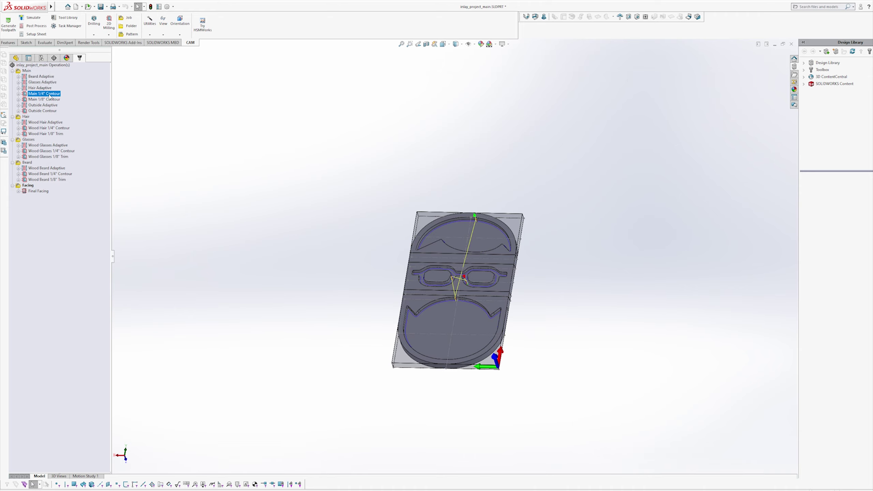
{"action": "scroll", "coordinate": [449, 258], "scroll_direction": "down", "scroll_amount": 10}
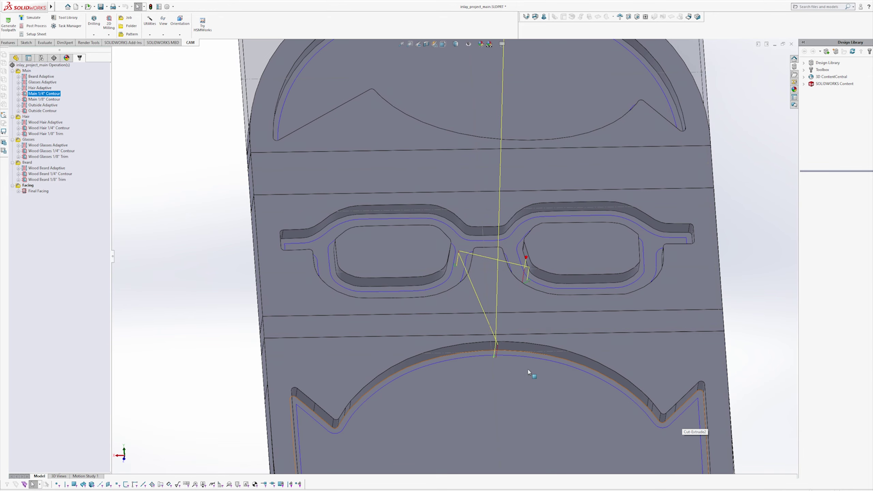
{"action": "scroll", "coordinate": [562, 371], "scroll_direction": "up", "scroll_amount": 2}
{"action": "middle_click_drag", "start_coordinate": [561, 372], "coordinate": [318, 321]}
{"action": "middle_click_drag", "start_coordinate": [331, 169], "coordinate": [363, 152]}
{"action": "scroll", "coordinate": [363, 152], "scroll_direction": "down", "scroll_amount": 1}
{"action": "scroll", "coordinate": [199, 211], "scroll_direction": "up", "scroll_amount": 2}
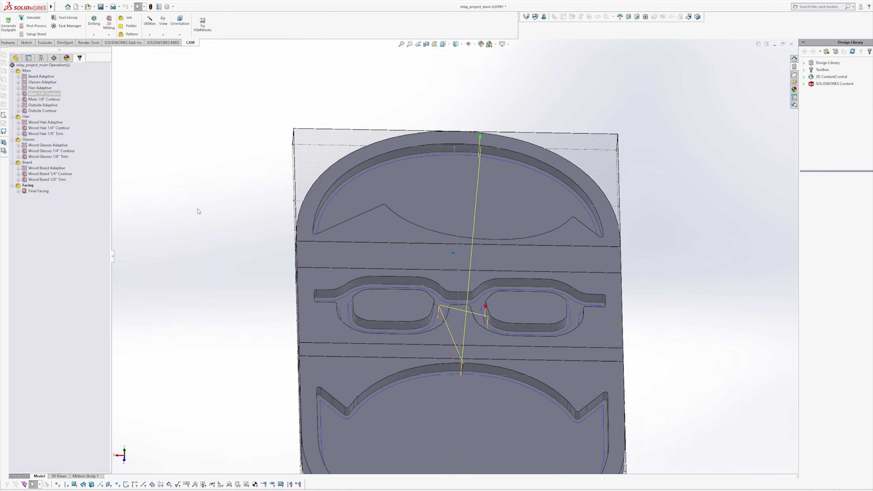
{"action": "middle_click_drag", "start_coordinate": [199, 210], "coordinate": [178, 144], "text": "ctrl"}
{"action": "scroll", "coordinate": [199, 211], "scroll_direction": "up", "scroll_amount": 2}
- Display the Main 1/8" Contour toolpath, review the operation's selected edges and rest machining tool diameter, and leave its settings without changes
{"action": "left_click", "coordinate": [41, 99]}
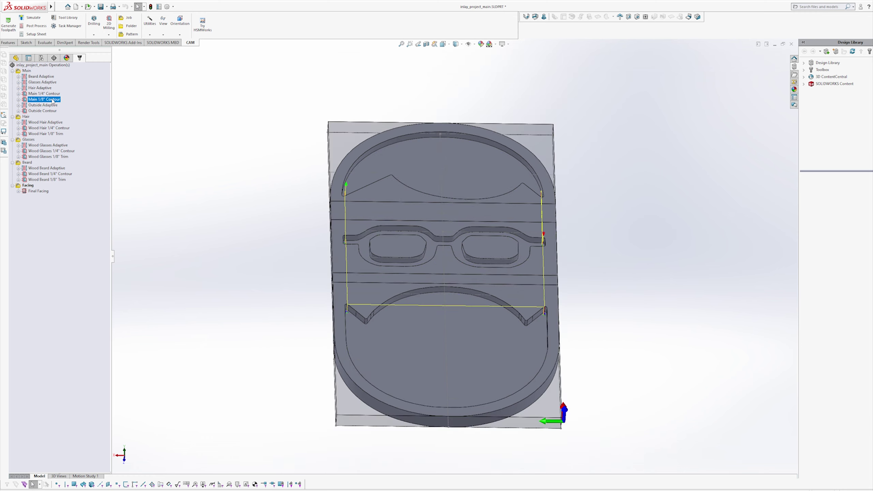
{"action": "middle_click_drag", "start_coordinate": [298, 187], "coordinate": [400, 288]}
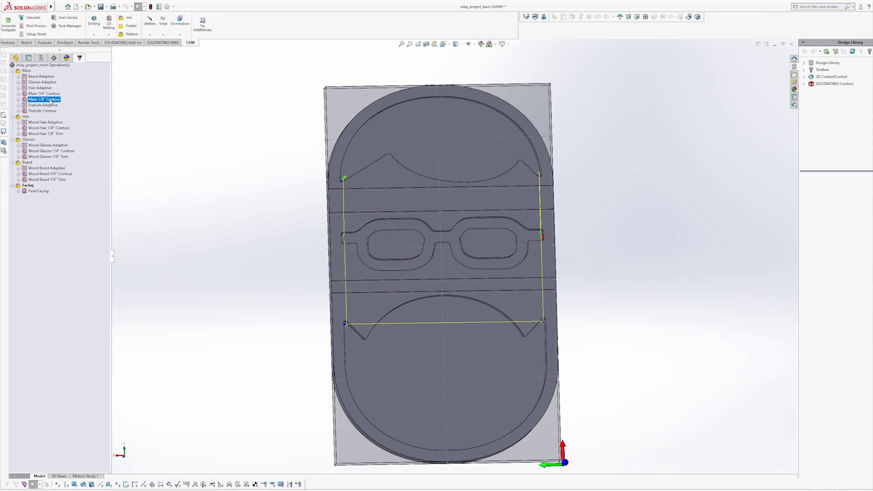
{"action": "right_click", "coordinate": [50, 100]}
{"action": "left_click", "coordinate": [144, 106]}
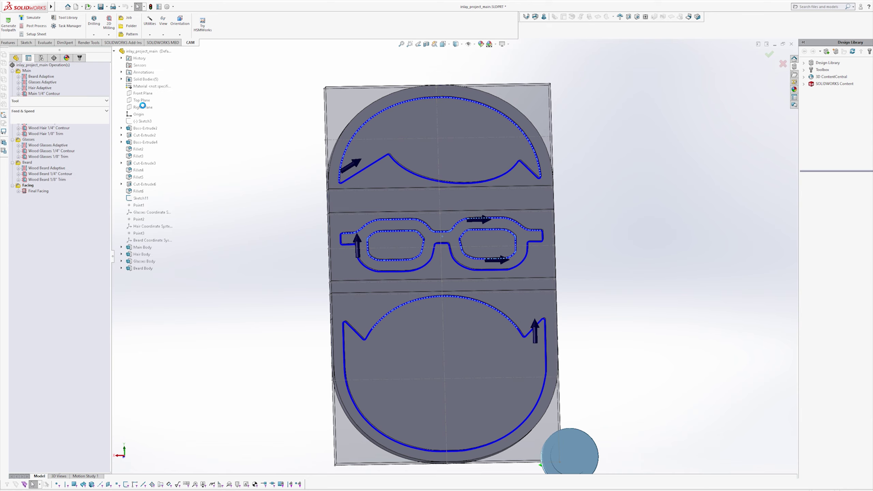
{"action": "left_click", "coordinate": [28, 87]}
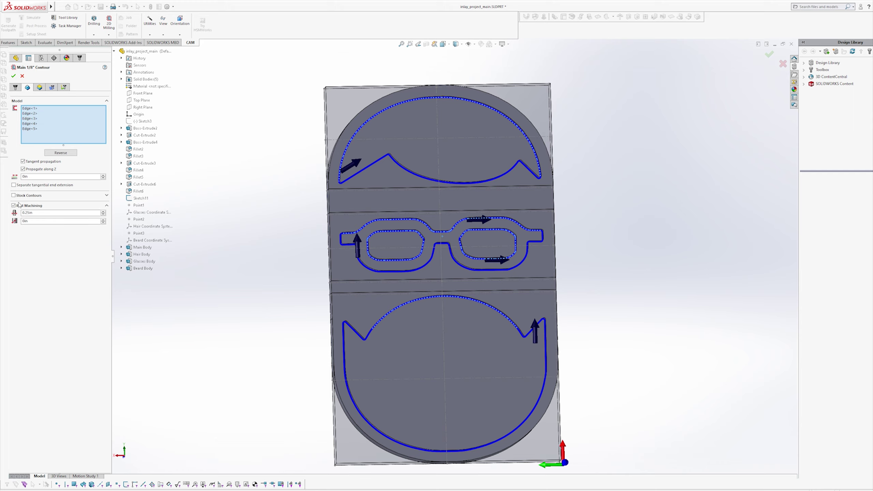
{"action": "mouse_move", "coordinate": [38, 206]}
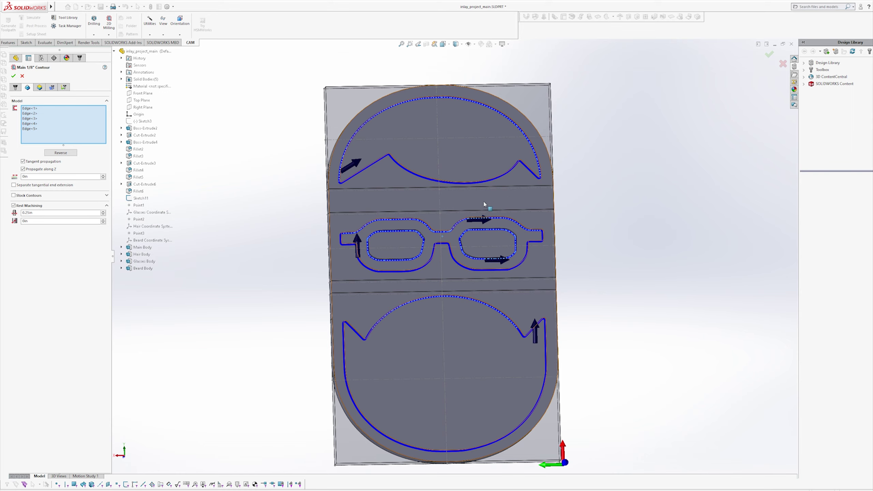
{"action": "double_click", "coordinate": [52, 212]}
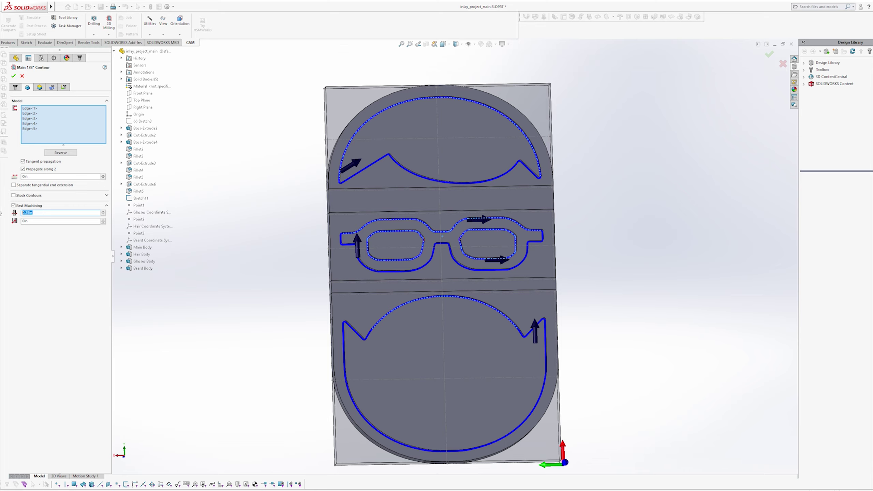
{"action": "left_click", "coordinate": [22, 76]}
- Examine the Main 1/8" Contour rest machining passes in the tight corners of the hair, glasses and beard pockets
{"action": "scroll", "coordinate": [359, 193], "scroll_direction": "down", "scroll_amount": 10}
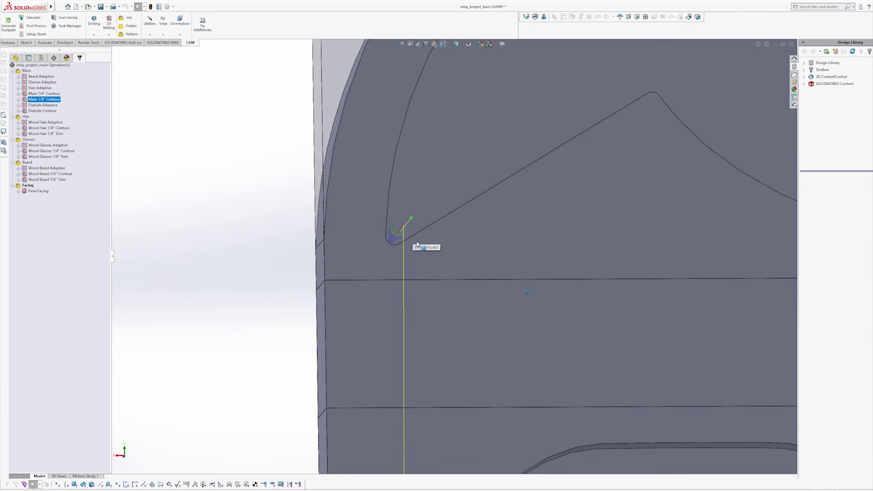
{"action": "scroll", "coordinate": [409, 246], "scroll_direction": "down", "scroll_amount": 5}
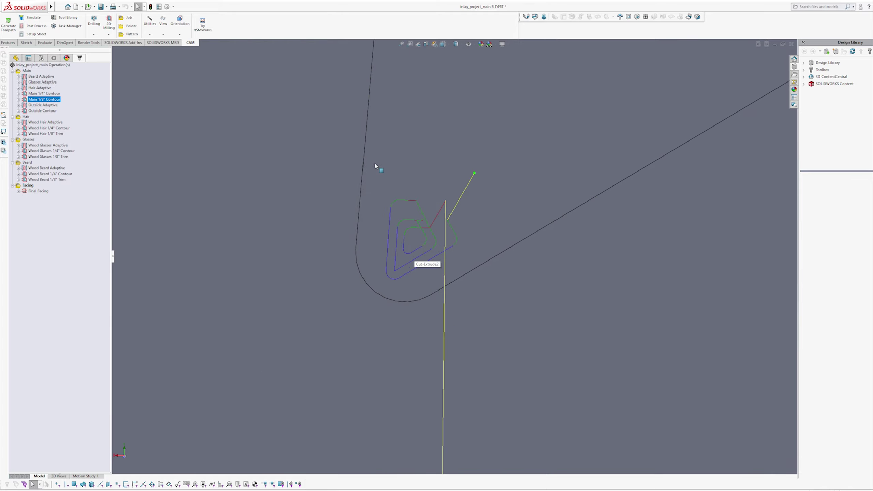
{"action": "scroll", "coordinate": [518, 285], "scroll_direction": "up", "scroll_amount": 1}
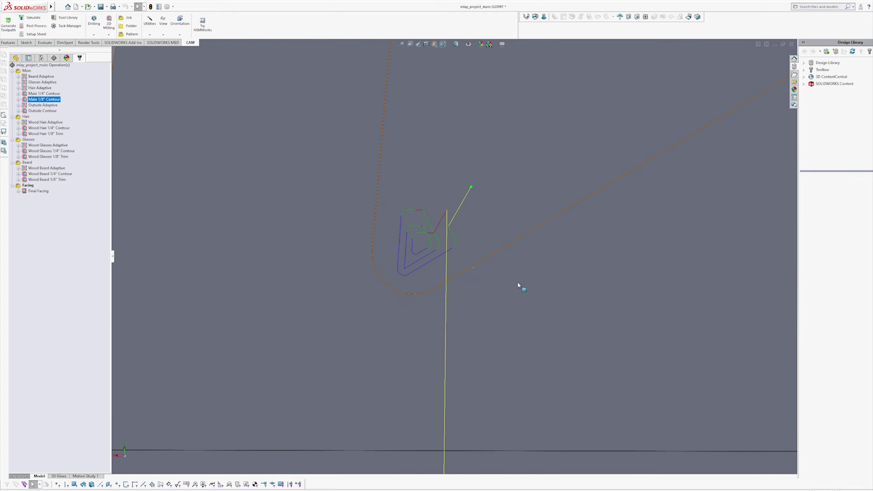
{"action": "scroll", "coordinate": [519, 286], "scroll_direction": "up", "scroll_amount": 15}
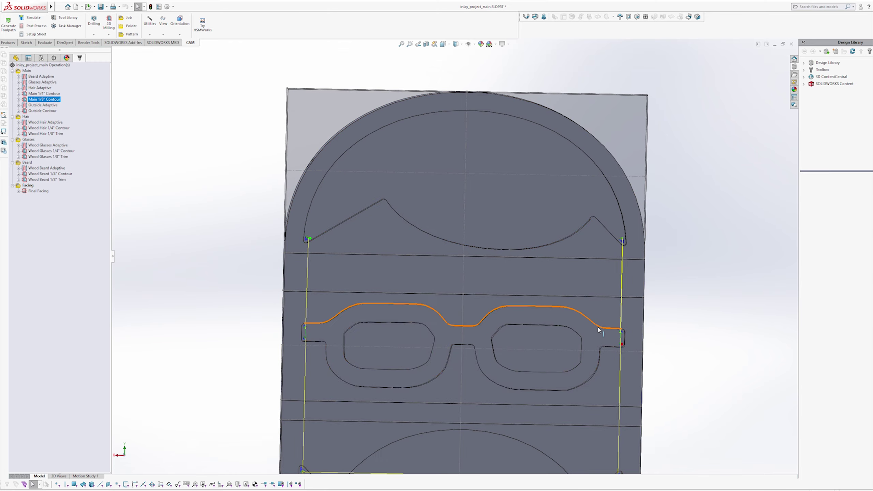
{"action": "scroll", "coordinate": [557, 398], "scroll_direction": "up", "scroll_amount": 1}
{"action": "scroll", "coordinate": [410, 344], "scroll_direction": "up", "scroll_amount": 3}
{"action": "scroll", "coordinate": [325, 277], "scroll_direction": "down", "scroll_amount": 8}
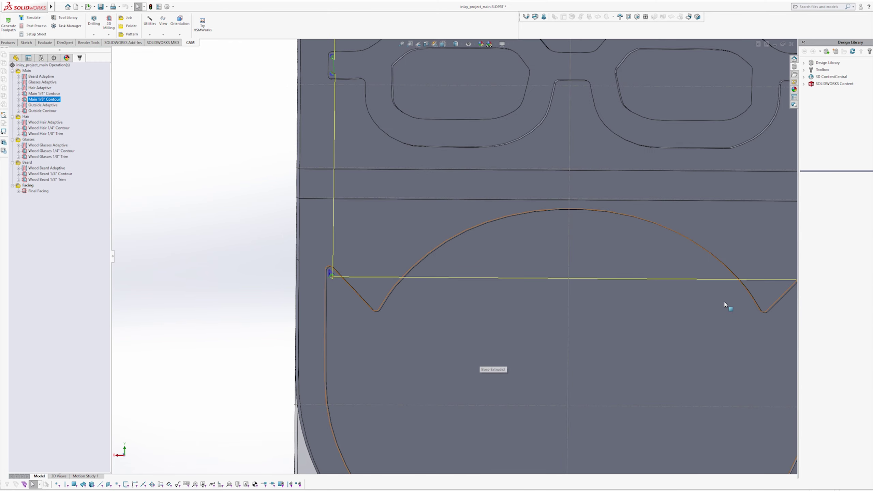
- Simulate the Beard, Glasses and Hair Adaptive operations together with the Main 1/4" and Main 1/8" Contours
{"action": "scroll", "coordinate": [708, 304], "scroll_direction": "up", "scroll_amount": 2}
{"action": "scroll", "coordinate": [538, 285], "scroll_direction": "up", "scroll_amount": 4}
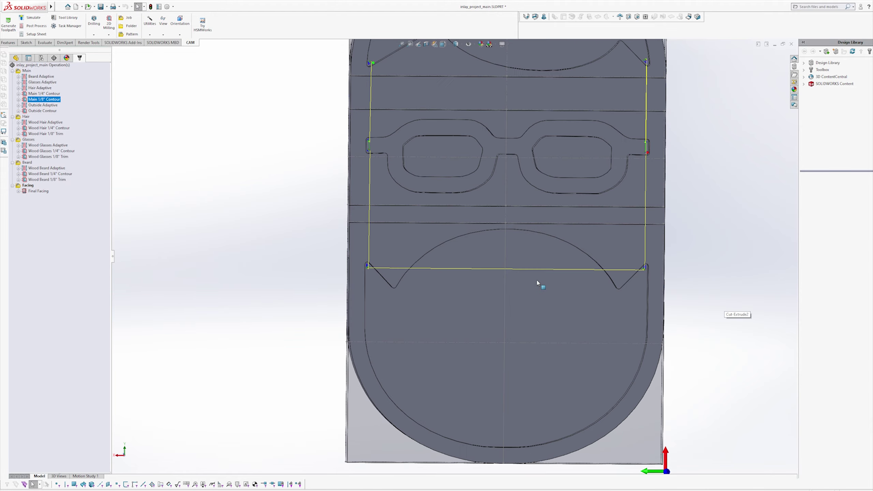
{"action": "left_click", "coordinate": [291, 201]}
{"action": "key", "text": "space"}
{"action": "left_click", "coordinate": [334, 298]}
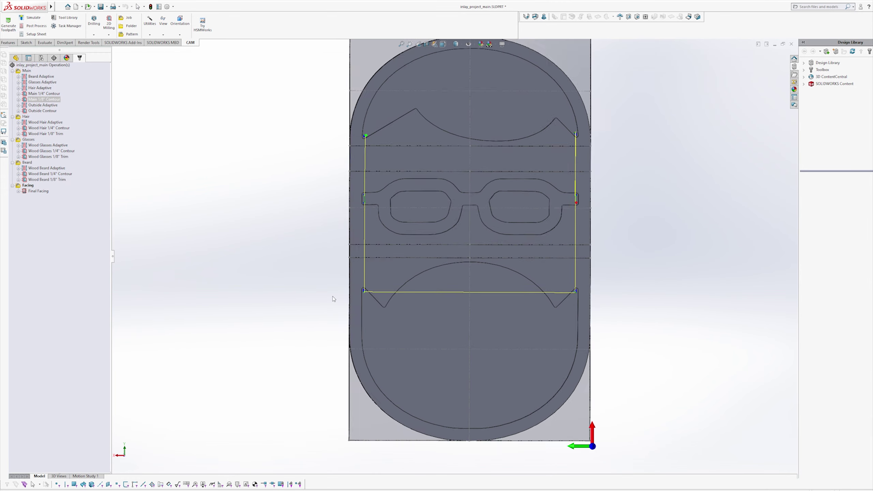
{"action": "left_click", "coordinate": [41, 76]}
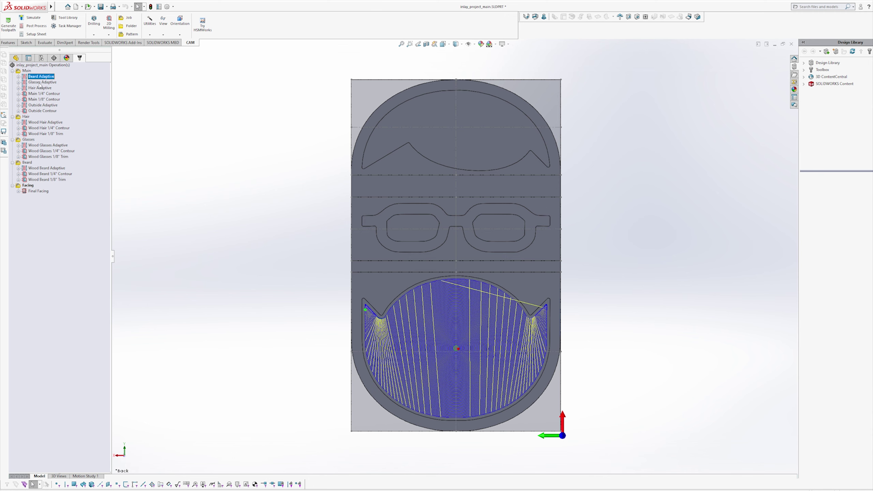
{"action": "left_click", "coordinate": [42, 82], "text": "ctrl"}
{"action": "left_click", "coordinate": [40, 88], "text": "ctrl"}
{"action": "left_click", "coordinate": [43, 93], "text": "ctrl"}
{"action": "left_click", "coordinate": [44, 99], "text": "ctrl"}
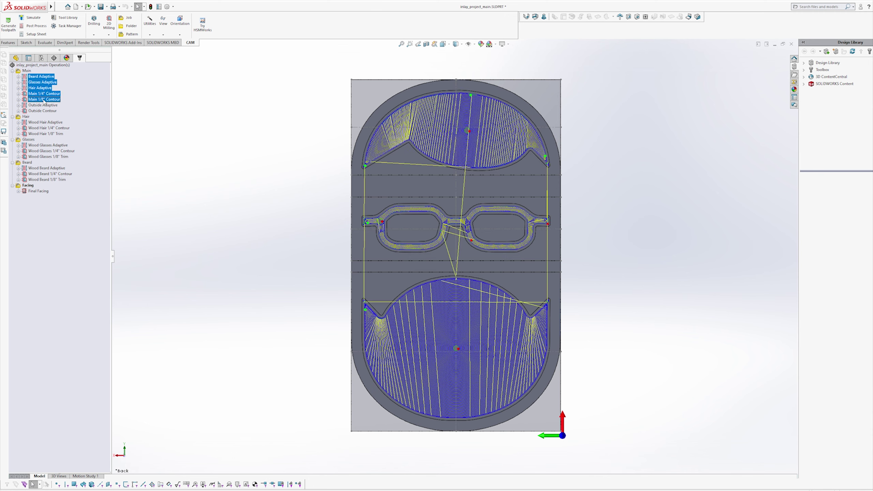
{"action": "left_click", "coordinate": [33, 18]}
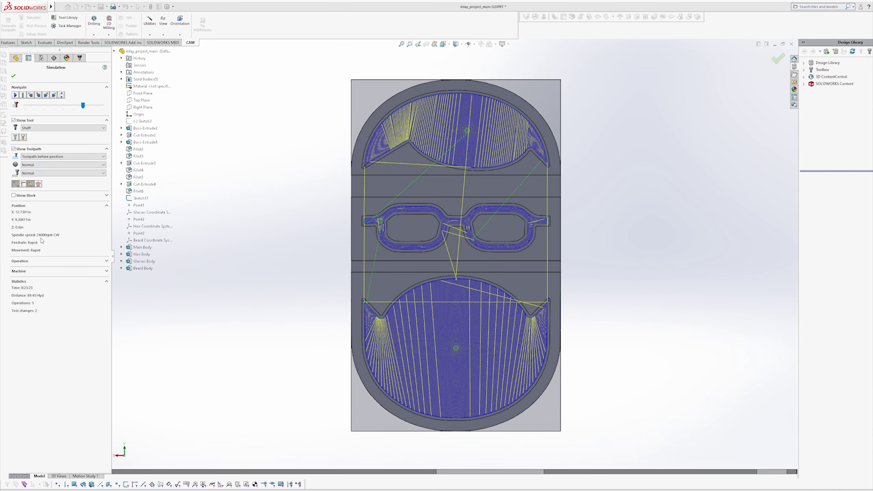
- Show the stock in the simulation, hide the toolpath and set the stock quality to Very good
{"action": "left_click", "coordinate": [13, 196]}
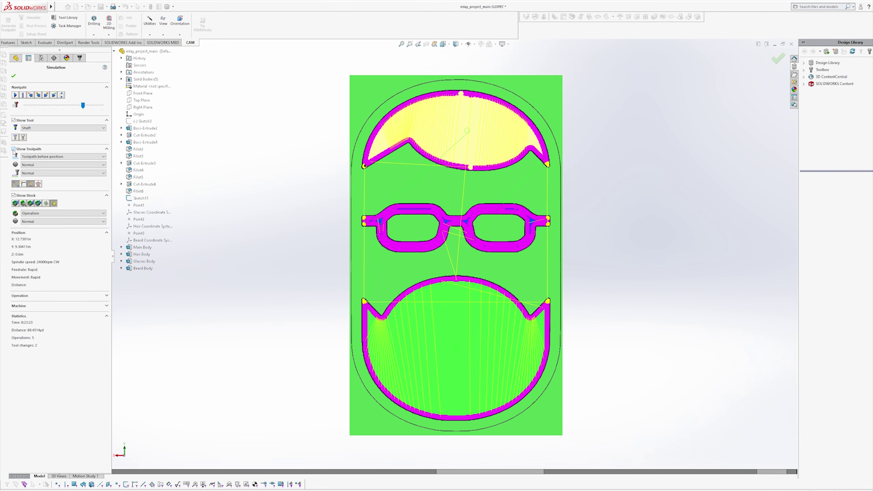
{"action": "left_click", "coordinate": [14, 149]}
{"action": "left_click", "coordinate": [39, 185]}
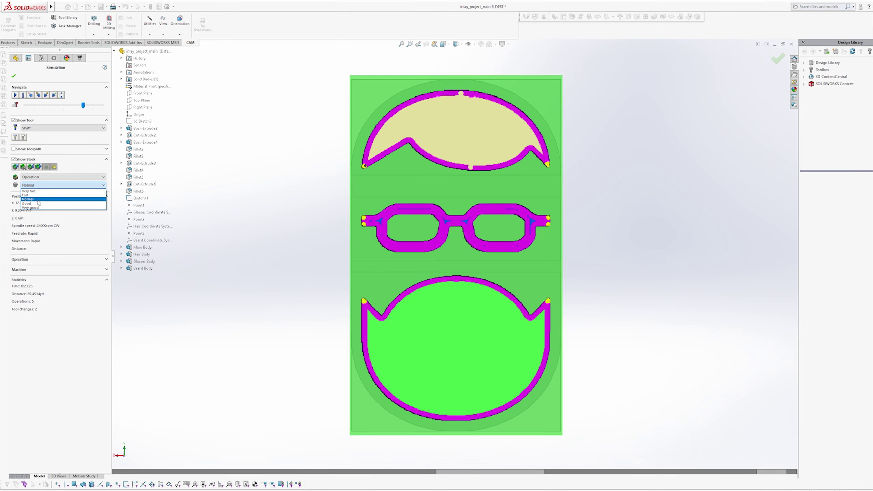
{"action": "left_click", "coordinate": [33, 208]}
- Examine the simulated stock in the hair, glasses and beard pockets, including their tight corners, and close the simulation
{"action": "scroll", "coordinate": [361, 254], "scroll_direction": "down", "scroll_amount": 12}
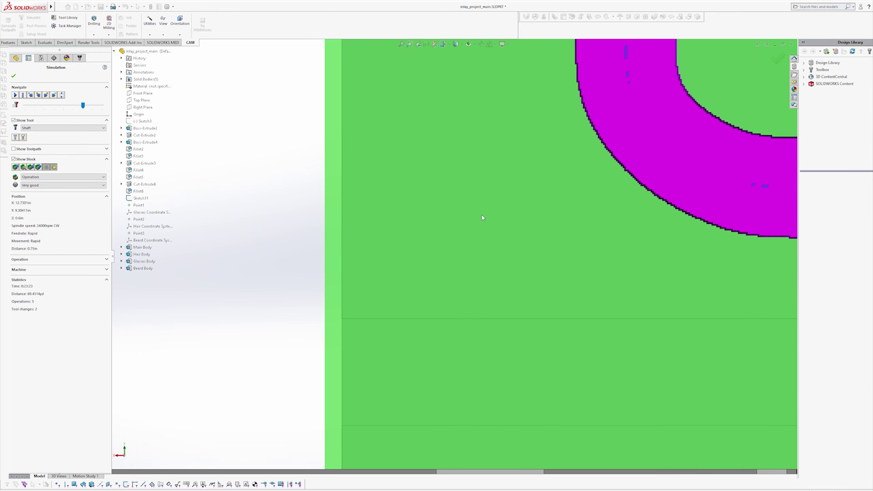
{"action": "scroll", "coordinate": [482, 214], "scroll_direction": "up", "scroll_amount": 10}
{"action": "scroll", "coordinate": [625, 182], "scroll_direction": "down", "scroll_amount": 6}
{"action": "scroll", "coordinate": [313, 238], "scroll_direction": "up", "scroll_amount": 2}
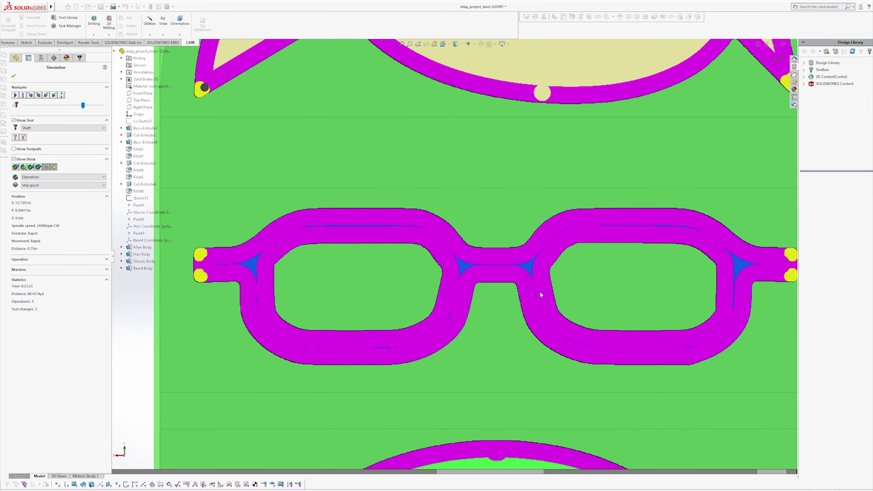
{"action": "scroll", "coordinate": [540, 294], "scroll_direction": "up", "scroll_amount": 4}
{"action": "scroll", "coordinate": [359, 186], "scroll_direction": "down", "scroll_amount": 3}
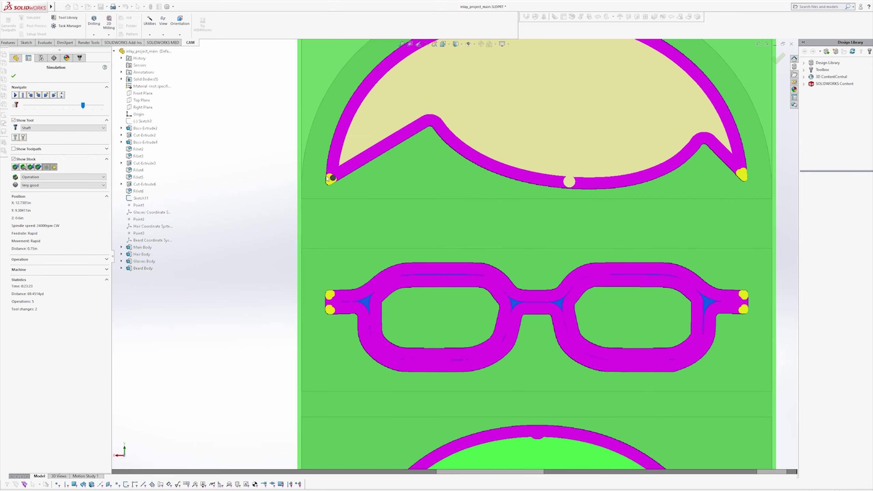
{"action": "scroll", "coordinate": [397, 136], "scroll_direction": "up", "scroll_amount": 2}
{"action": "scroll", "coordinate": [642, 259], "scroll_direction": "up", "scroll_amount": 3}
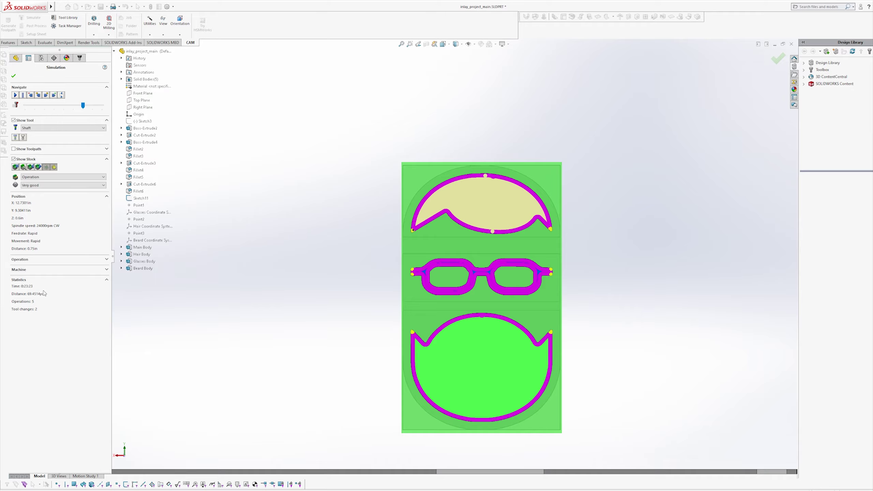
{"action": "left_click", "coordinate": [14, 76]}
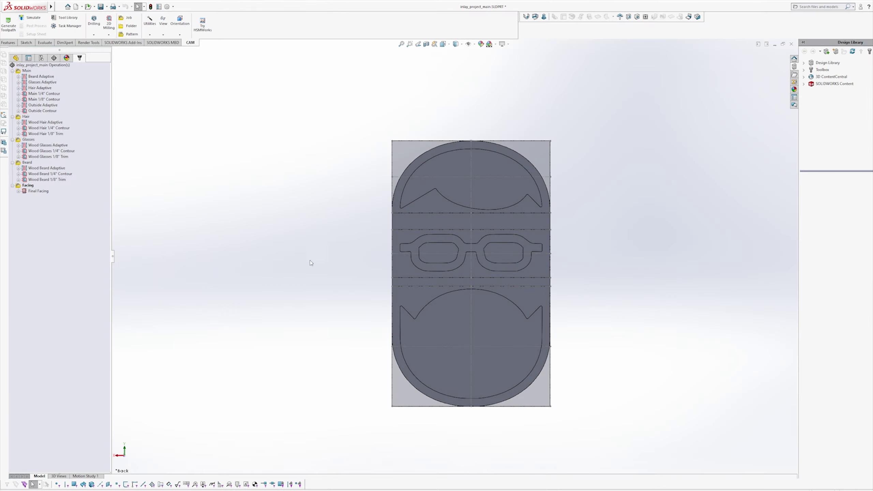
- Examine the Outside Adaptive toolpath around the part's outer profile, and display the Main job's stock and coordinate system
{"action": "middle_click_drag", "start_coordinate": [406, 262], "coordinate": [436, 262]}
{"action": "left_click", "coordinate": [477, 187]}
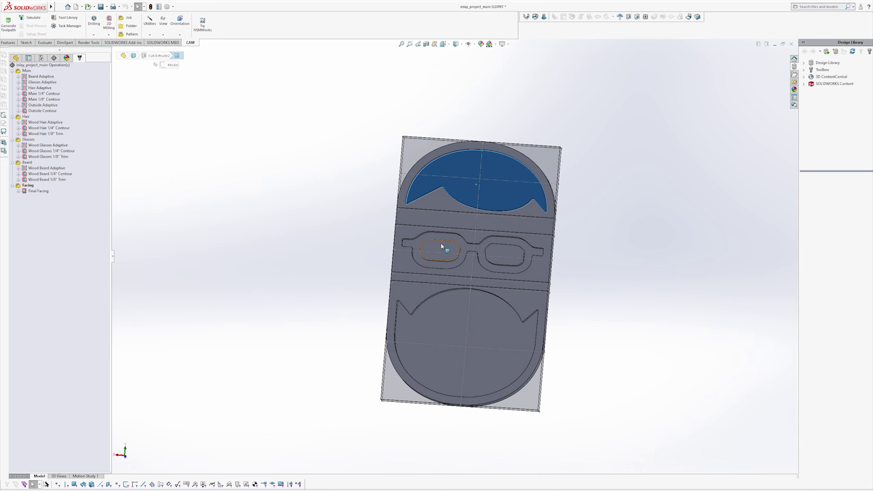
{"action": "left_click", "coordinate": [178, 202]}
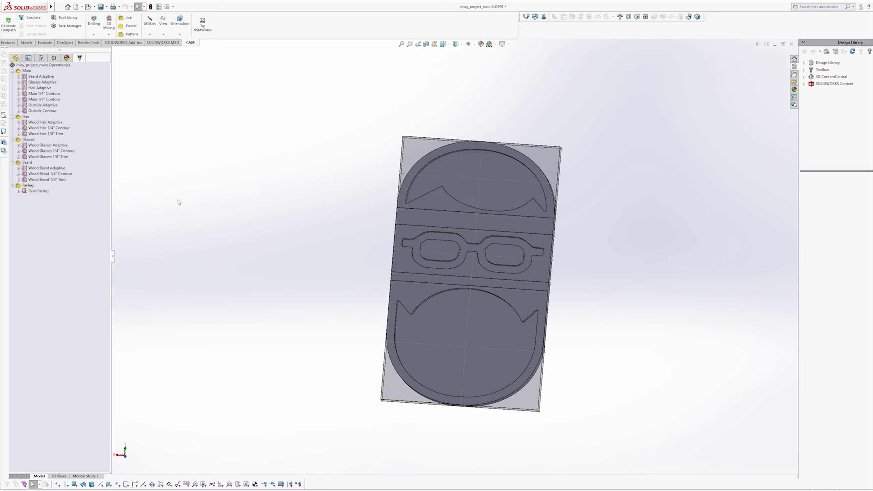
{"action": "left_click", "coordinate": [40, 105]}
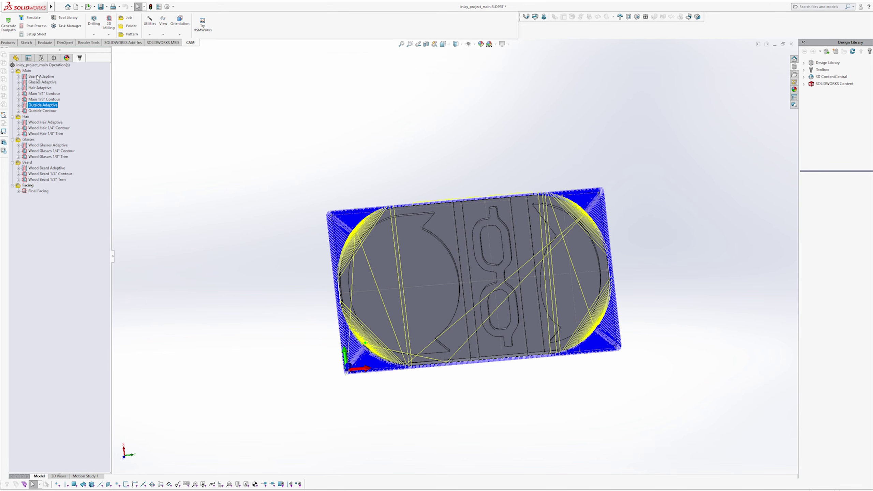
{"action": "left_click", "coordinate": [26, 70]}
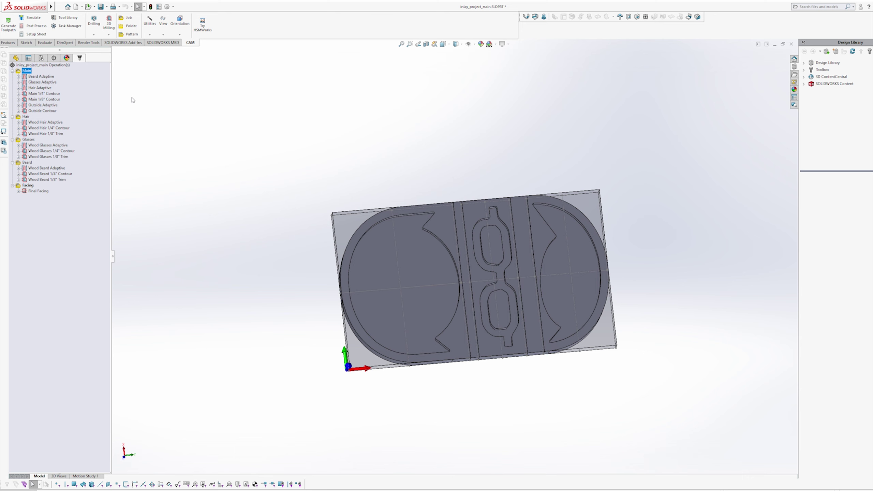
- Open the Outside Adaptive operation for editing and examine the selected lower outer edge and the stock boundary
{"action": "left_click", "coordinate": [49, 107]}
{"action": "right_click", "coordinate": [49, 109]}
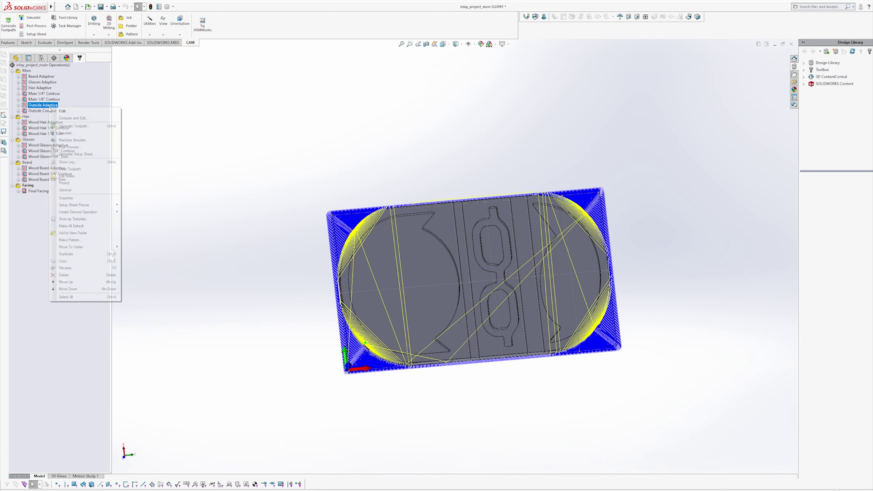
{"action": "left_click", "coordinate": [64, 112]}
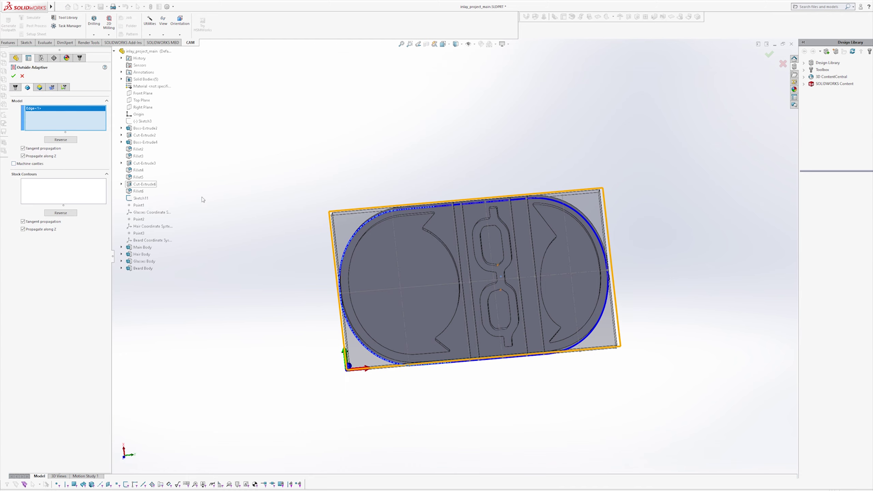
{"action": "scroll", "coordinate": [398, 310], "scroll_direction": "down", "scroll_amount": 6}
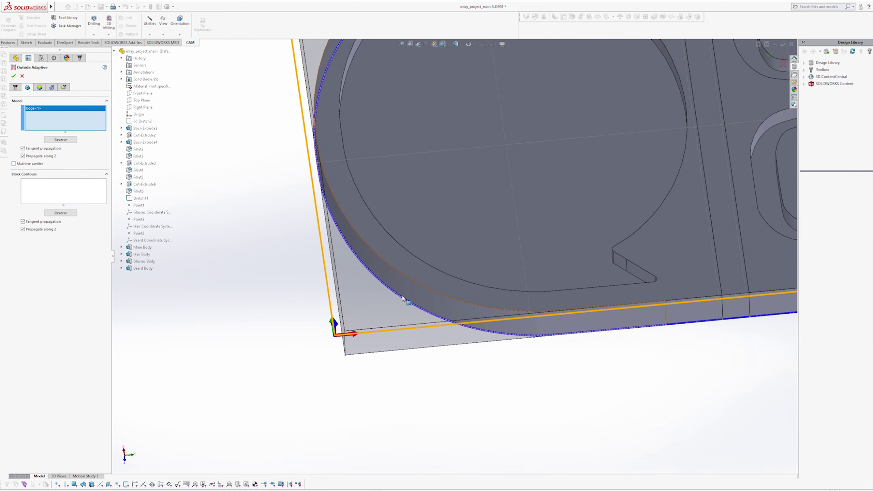
{"action": "scroll", "coordinate": [400, 301], "scroll_direction": "up", "scroll_amount": 6}
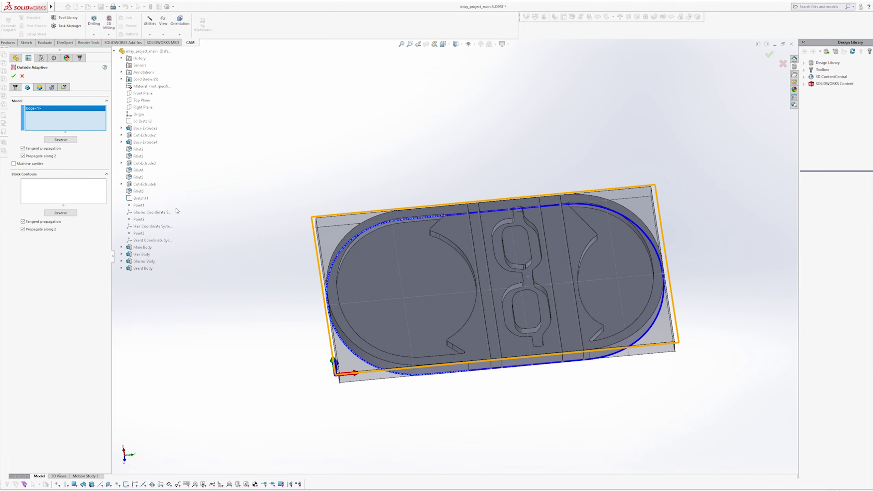
- Review the Outside Adaptive pass settings, including optimal load, multiple depths and stock to leave, and accept the operation
{"action": "mouse_move", "coordinate": [37, 167]}
{"action": "left_click", "coordinate": [52, 89]}
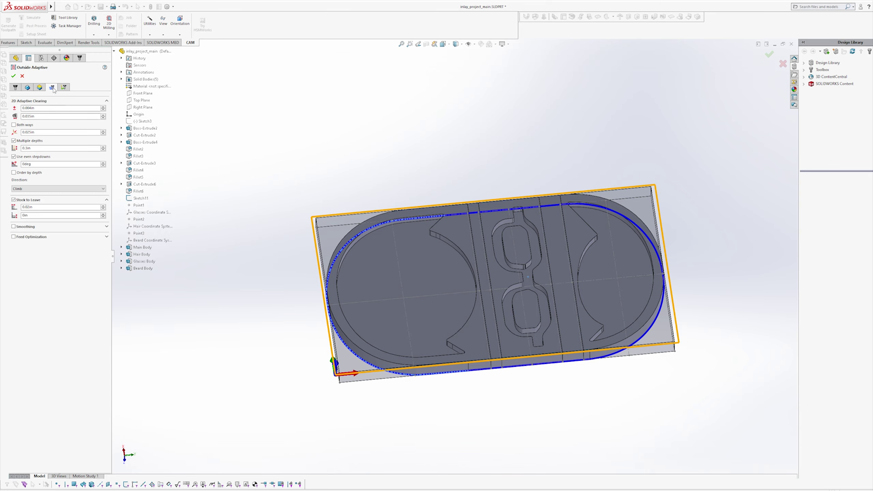
{"action": "double_click", "coordinate": [43, 116]}
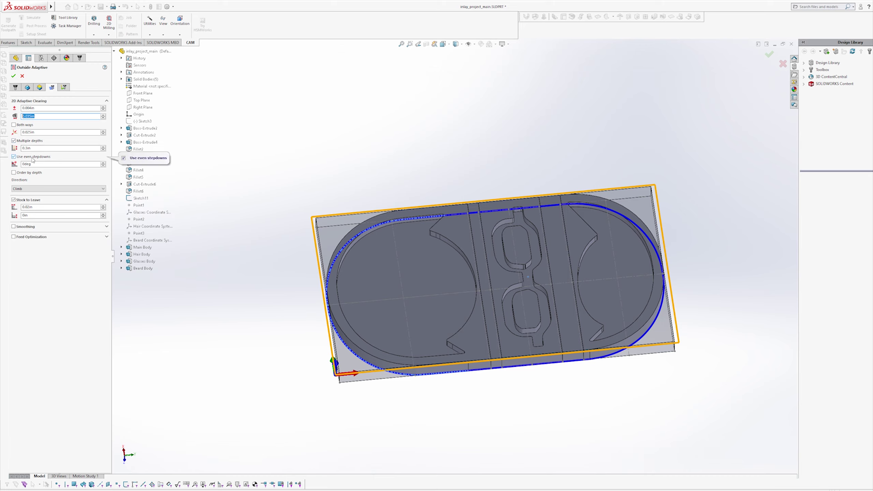
{"action": "middle_click_drag", "start_coordinate": [316, 333], "coordinate": [312, 299]}
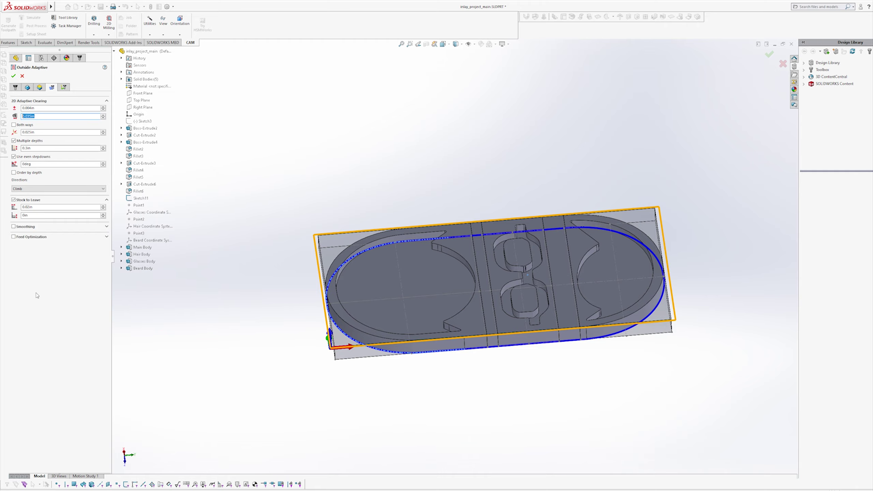
{"action": "left_click", "coordinate": [14, 75]}
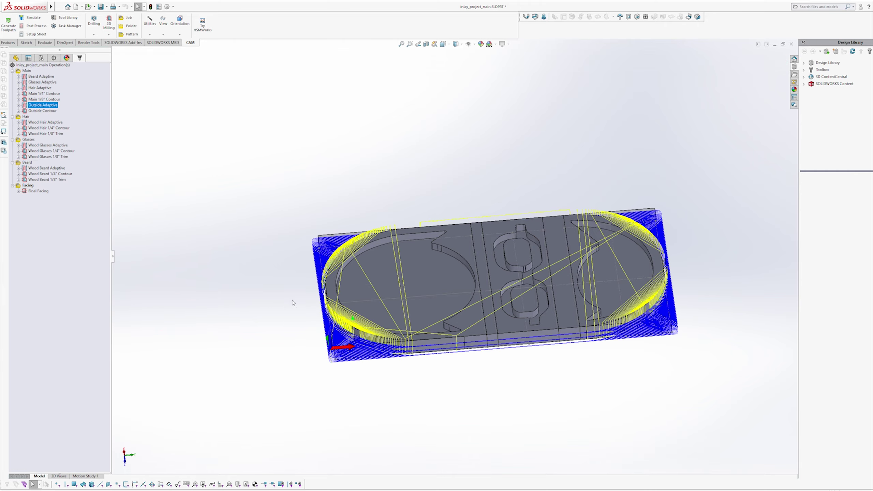
- Examine the depth levels of the Outside Adaptive toolpath along the part's side wall
{"action": "middle_click_drag", "start_coordinate": [407, 345], "coordinate": [419, 312]}
{"action": "scroll", "coordinate": [422, 313], "scroll_direction": "down", "scroll_amount": 5}
{"action": "scroll", "coordinate": [437, 311], "scroll_direction": "down", "scroll_amount": 3}
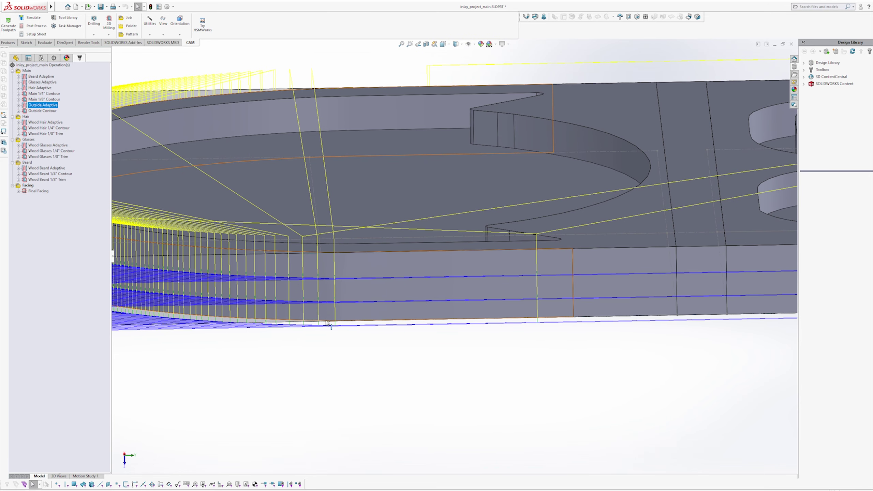
- Review the Outside Adaptive heights and check the bottom height offset from the selected contour in a side view
{"action": "right_click", "coordinate": [42, 107]}
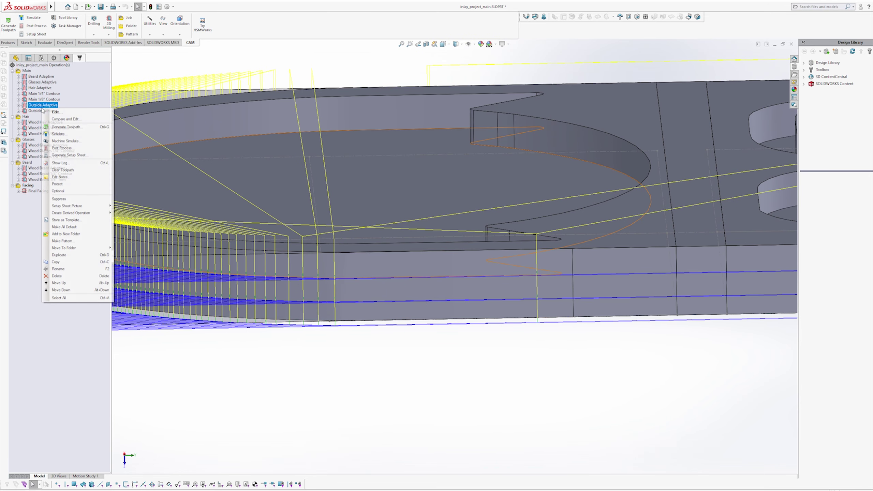
{"action": "left_click", "coordinate": [51, 112]}
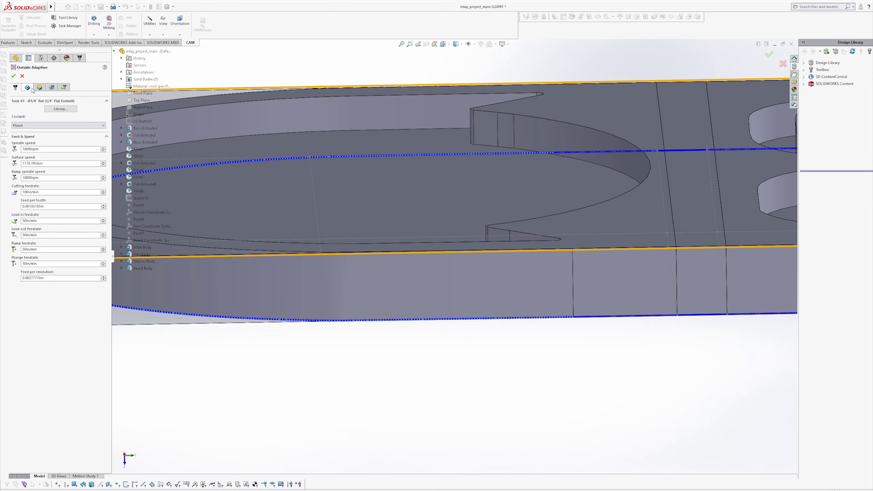
{"action": "left_click", "coordinate": [39, 88]}
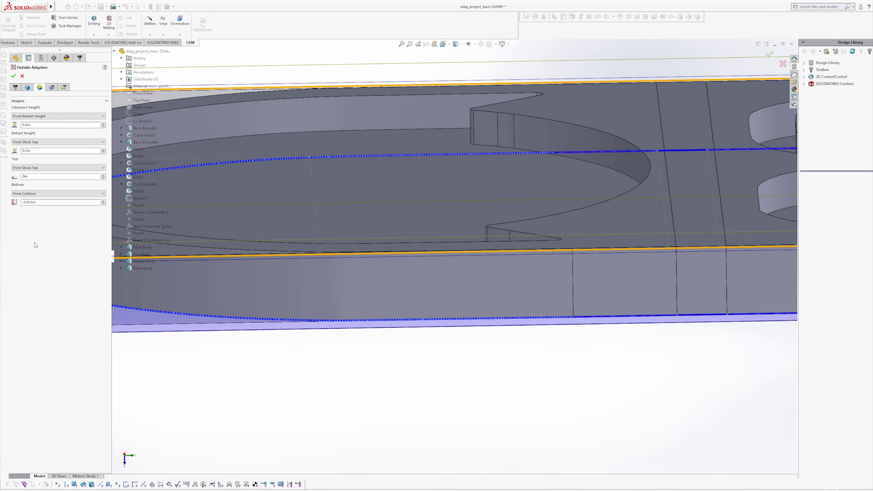
{"action": "left_click", "coordinate": [52, 203]}
{"action": "scroll", "coordinate": [343, 383], "scroll_direction": "up", "scroll_amount": 10}
{"action": "key", "text": "space"}
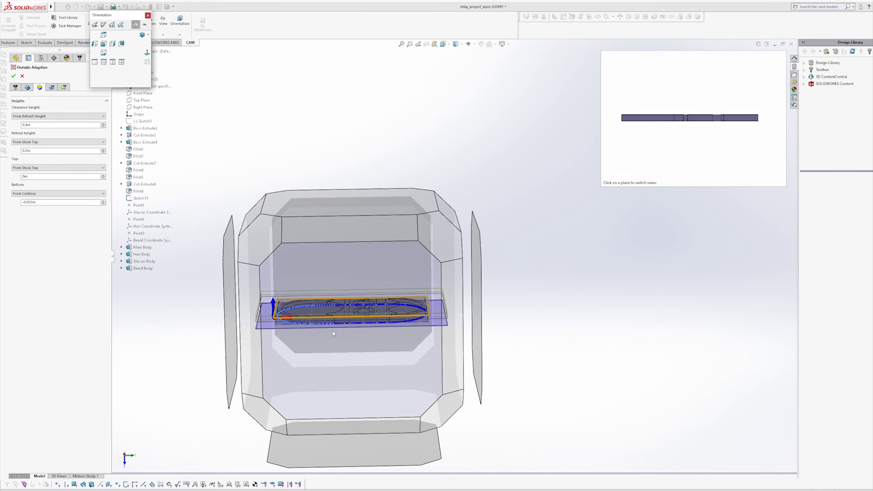
{"action": "left_click", "coordinate": [357, 326]}
{"action": "scroll", "coordinate": [382, 295], "scroll_direction": "down", "scroll_amount": 10}
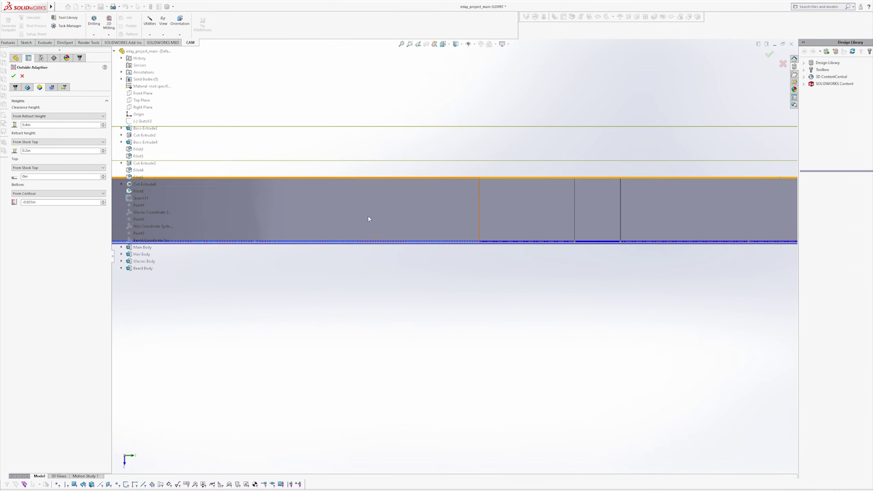
{"action": "scroll", "coordinate": [381, 273], "scroll_direction": "down", "scroll_amount": 2}
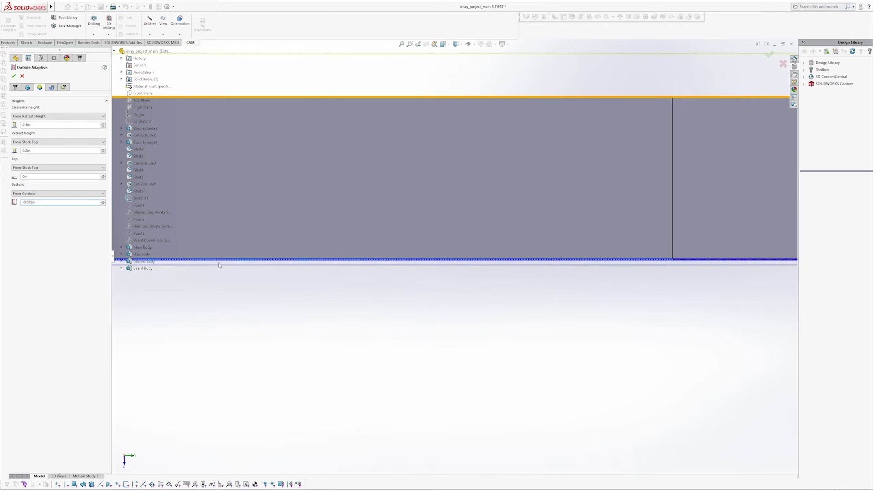
- Examine the Outside Adaptive height planes around the whole part and accept the operation
{"action": "scroll", "coordinate": [269, 286], "scroll_direction": "up", "scroll_amount": 4}
{"action": "middle_click_drag", "start_coordinate": [362, 298], "coordinate": [367, 300]}
{"action": "scroll", "coordinate": [367, 300], "scroll_direction": "up", "scroll_amount": 2}
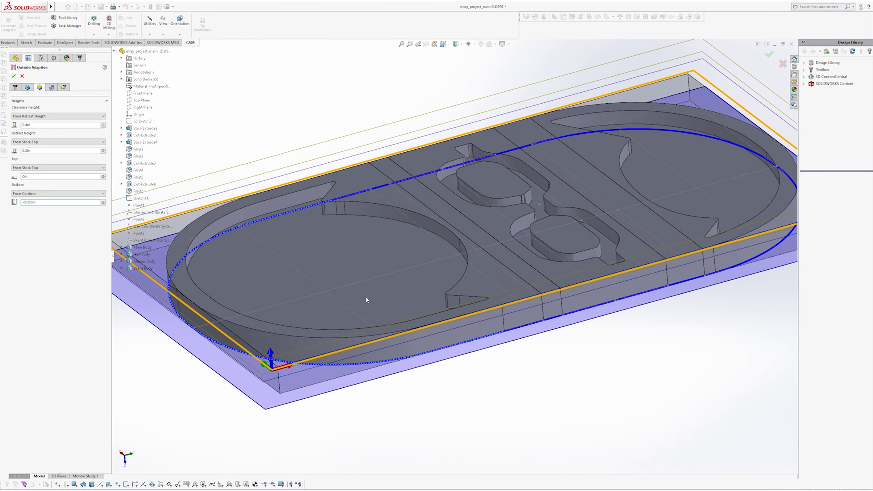
{"action": "scroll", "coordinate": [367, 300], "scroll_direction": "up", "scroll_amount": 3}
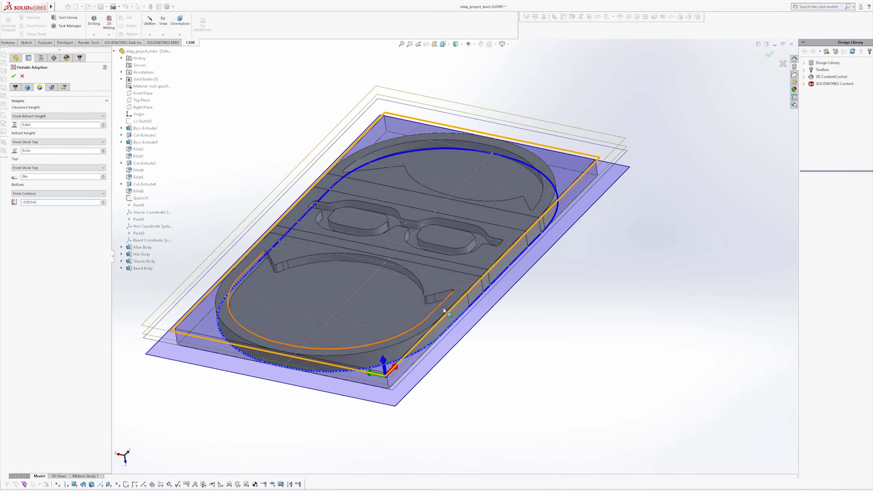
{"action": "middle_click_drag", "start_coordinate": [536, 338], "coordinate": [536, 338]}
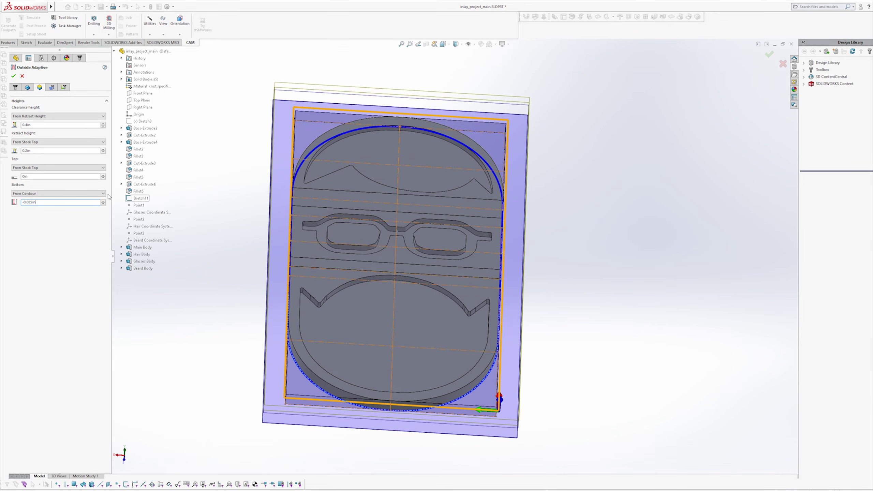
{"action": "left_click", "coordinate": [13, 76]}
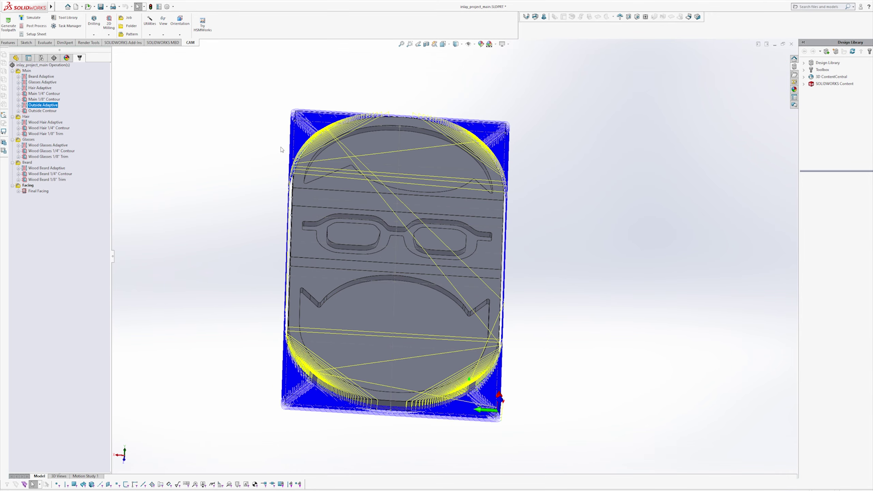
- Examine the Outside Contour toolpath around the part's perimeter from several angles and from the top
{"action": "middle_click_drag", "start_coordinate": [429, 156], "coordinate": [428, 206]}
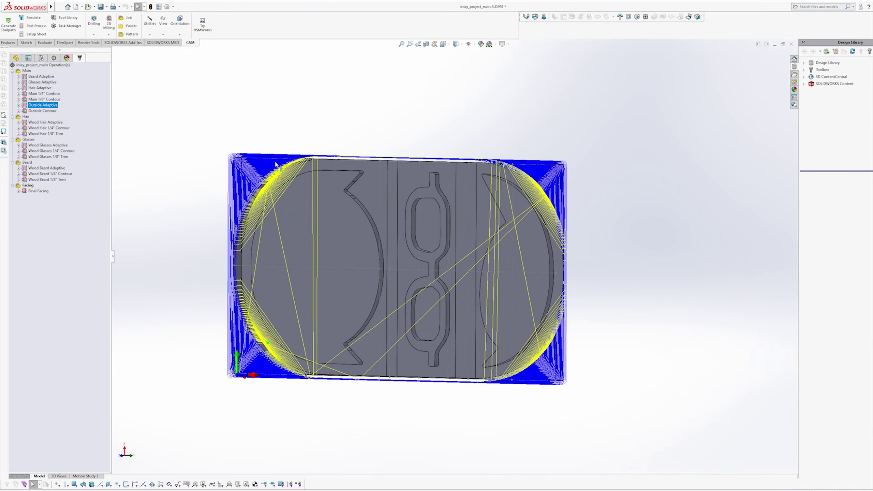
{"action": "left_click", "coordinate": [44, 112]}
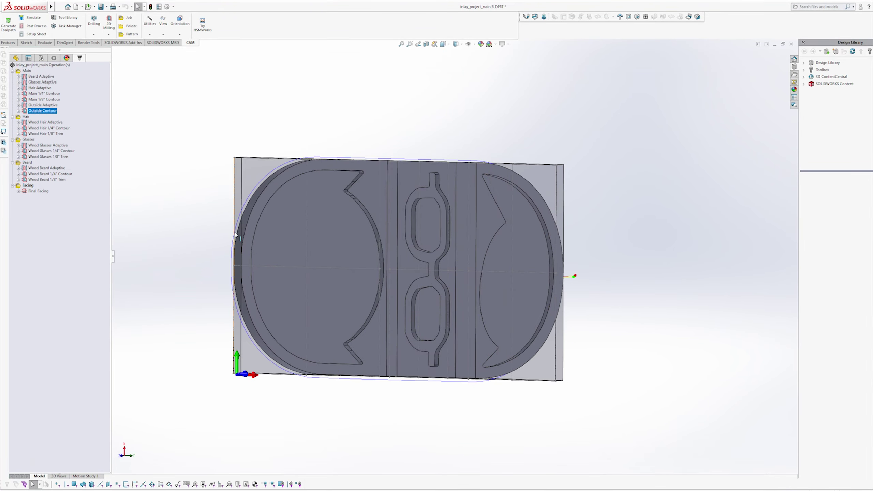
{"action": "middle_click_drag", "start_coordinate": [235, 234], "coordinate": [378, 332]}
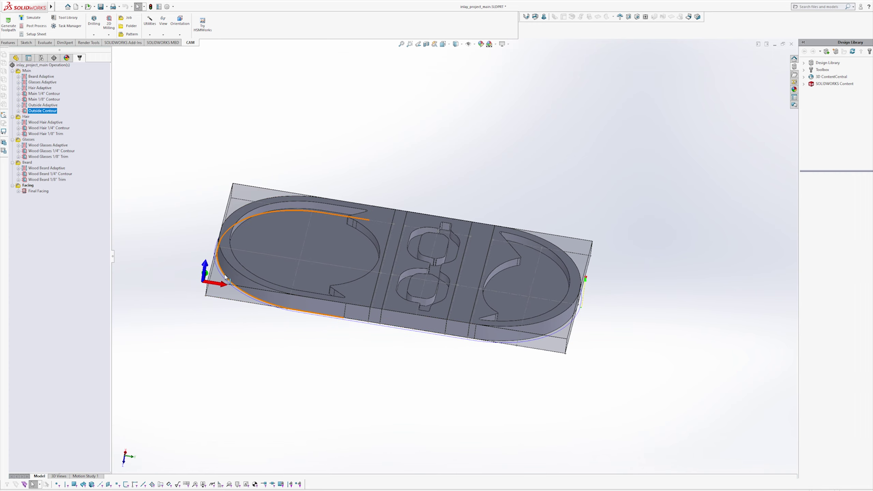
{"action": "key", "text": "ctrl+2"}
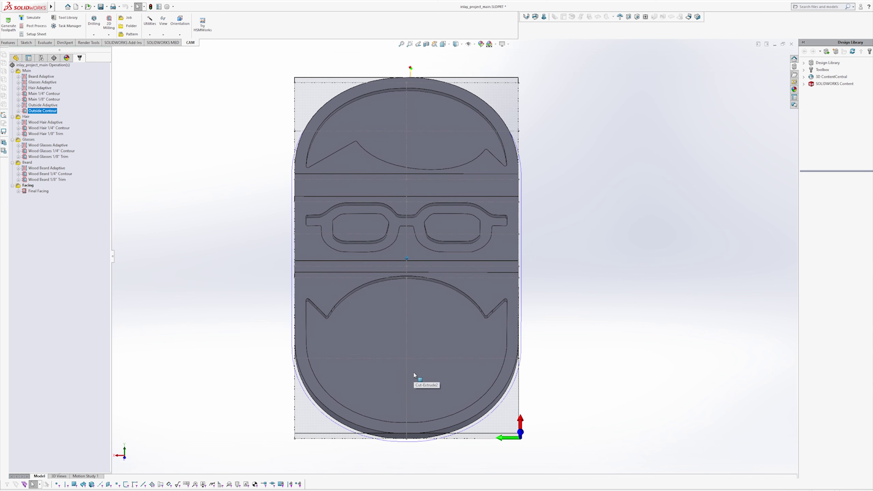
- Simulate Outside Adaptive and Outside Contour together with the toolpath hidden and the stock shown at Very good quality, and close the simulation
{"action": "left_click", "coordinate": [43, 105]}
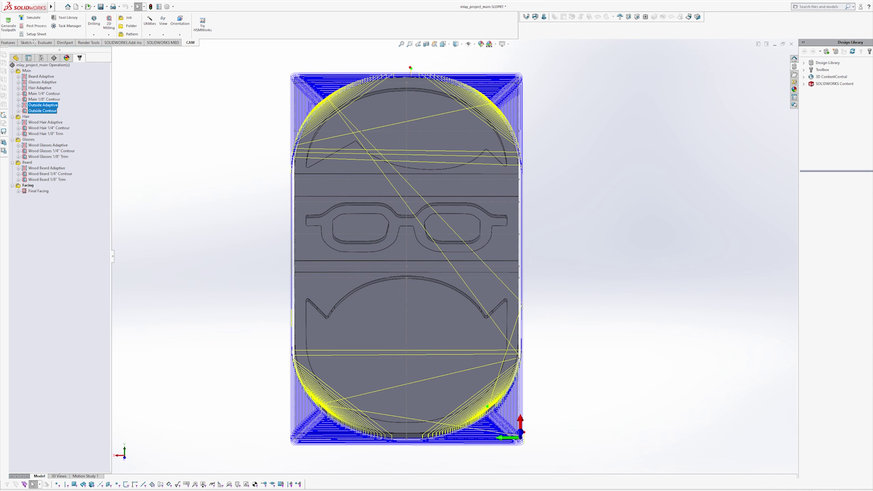
{"action": "left_click", "coordinate": [31, 17]}
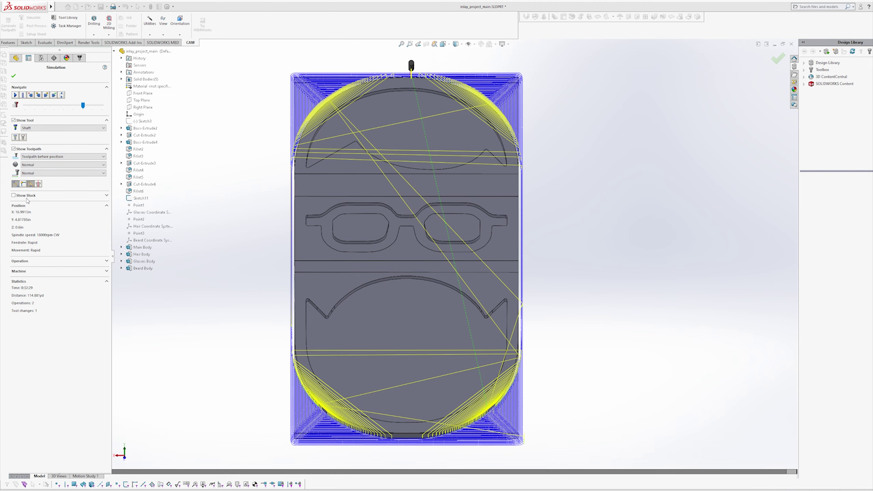
{"action": "left_click", "coordinate": [24, 196]}
{"action": "left_click", "coordinate": [26, 149]}
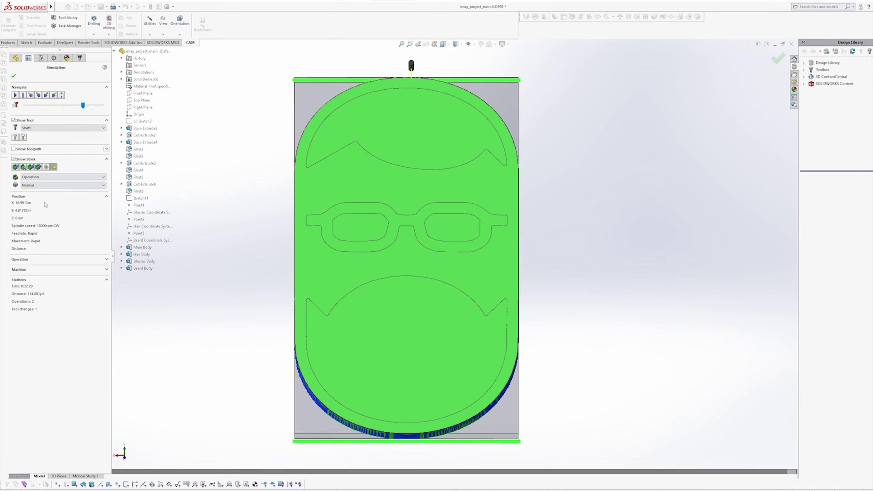
{"action": "left_click", "coordinate": [46, 167]}
{"action": "left_click", "coordinate": [41, 208]}
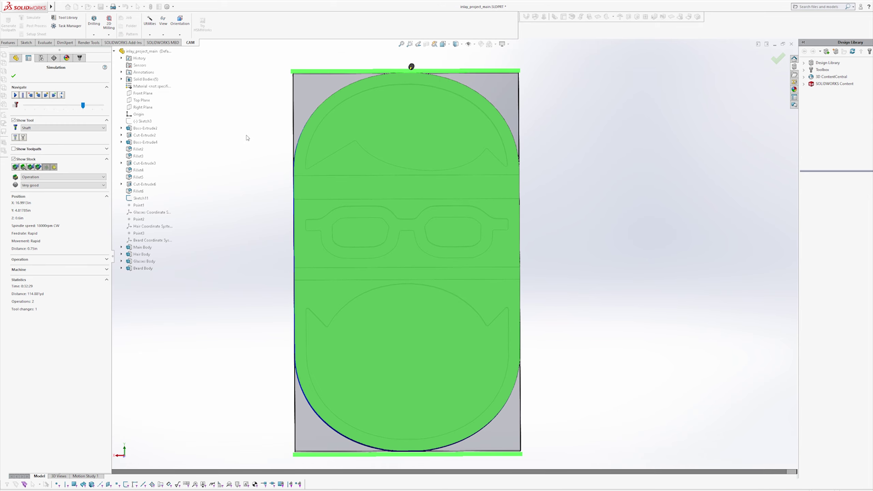
{"action": "key", "text": "Escape"}
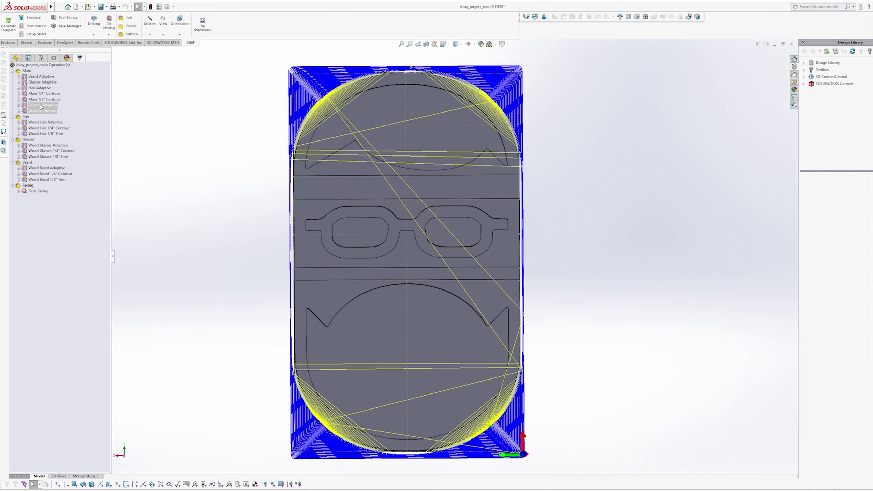
- Examine the stepped depth passes of the Outside Adaptive toolpath at the part's rounded hair-side end
{"action": "left_click", "coordinate": [44, 105]}
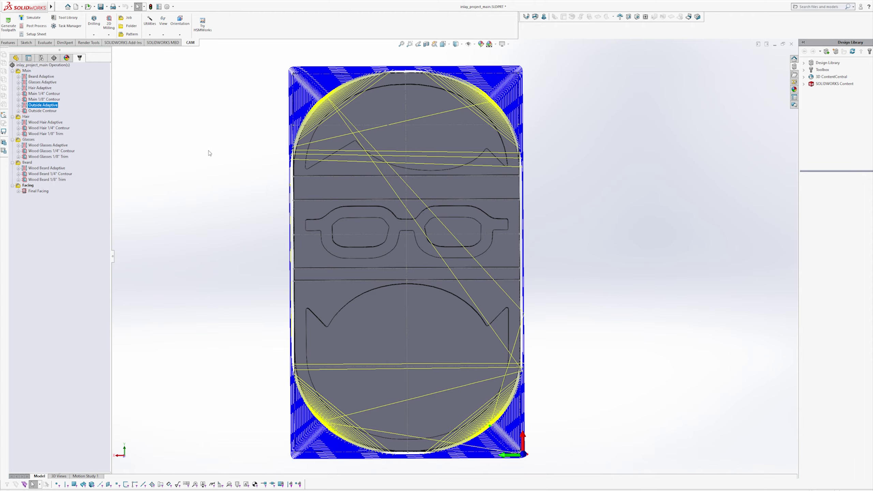
{"action": "middle_click_drag", "start_coordinate": [536, 253], "coordinate": [591, 240]}
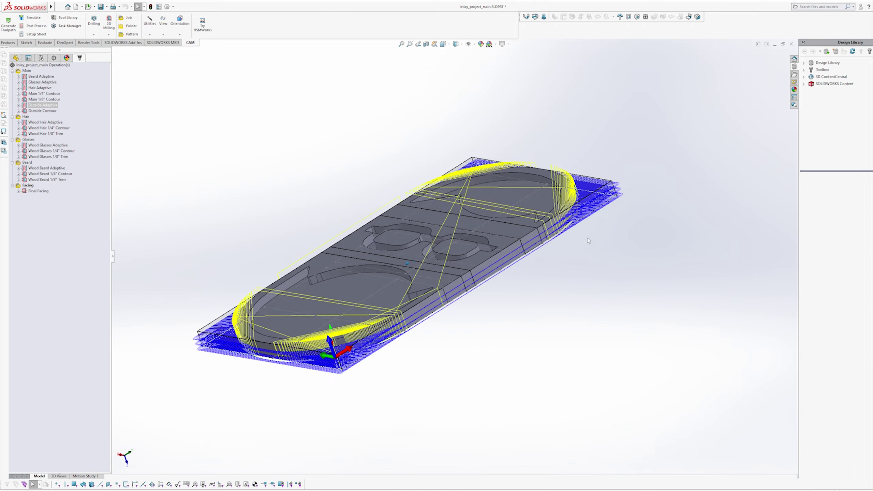
{"action": "scroll", "coordinate": [591, 239], "scroll_direction": "down", "scroll_amount": 4}
{"action": "scroll", "coordinate": [591, 241], "scroll_direction": "down", "scroll_amount": 1}
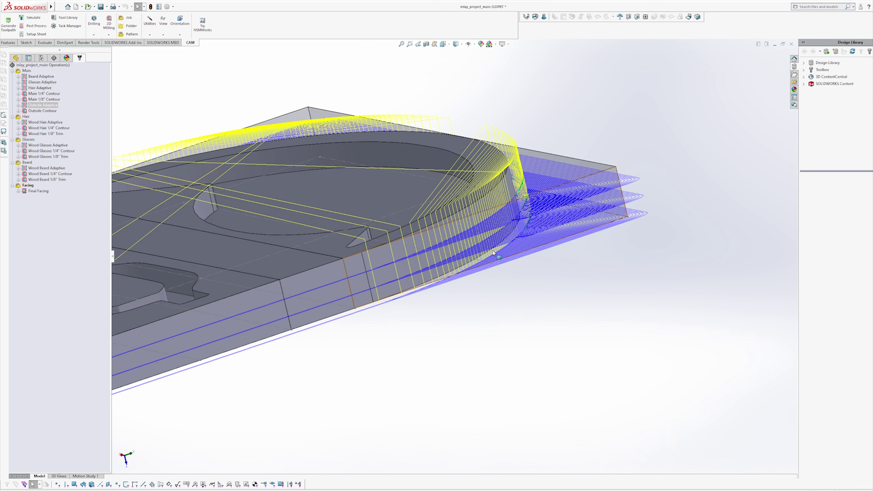